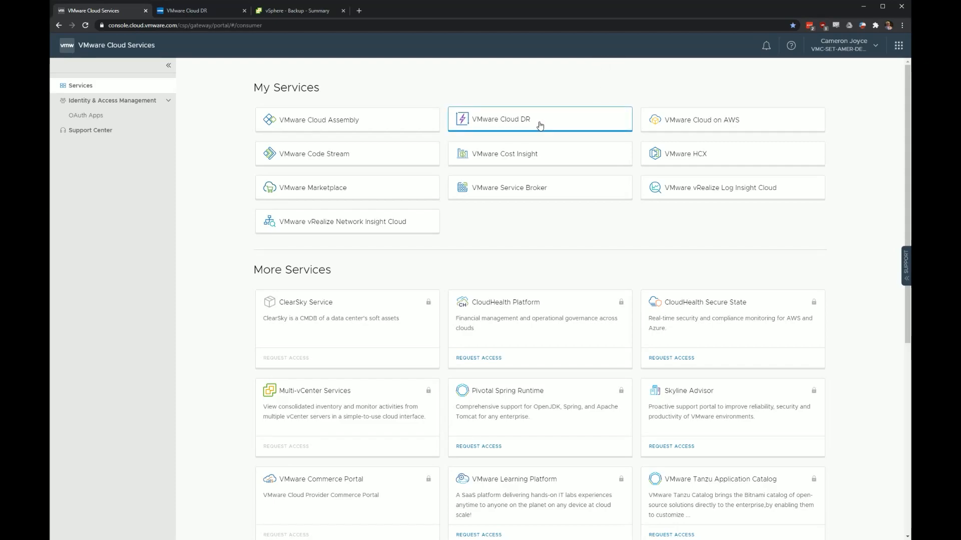
- Switch to the already open VMware Cloud DR browser tab to view its dashboard
{"action": "left_click", "coordinate": [207, 11]}
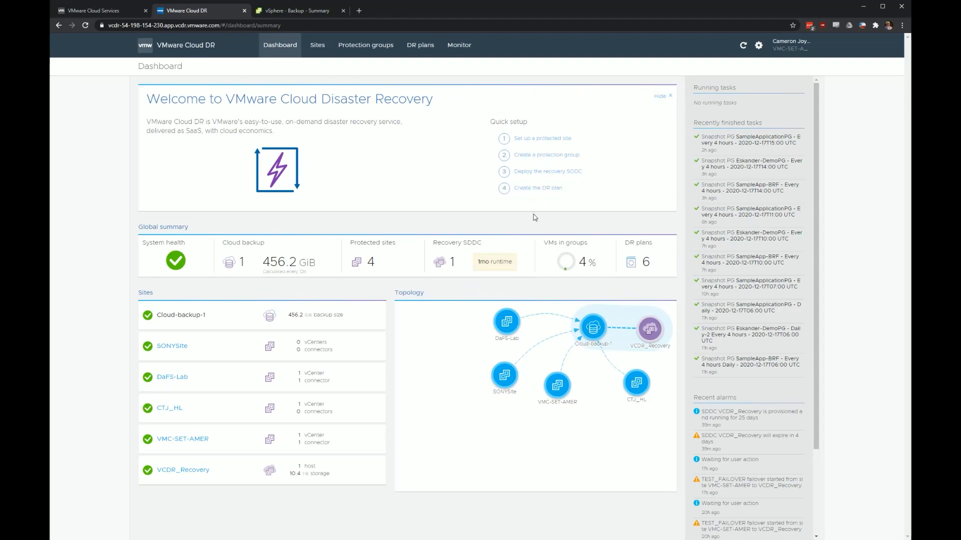
- Hide the Welcome to VMware Cloud Disaster Recovery panel on the dashboard
{"action": "left_click", "coordinate": [661, 96]}
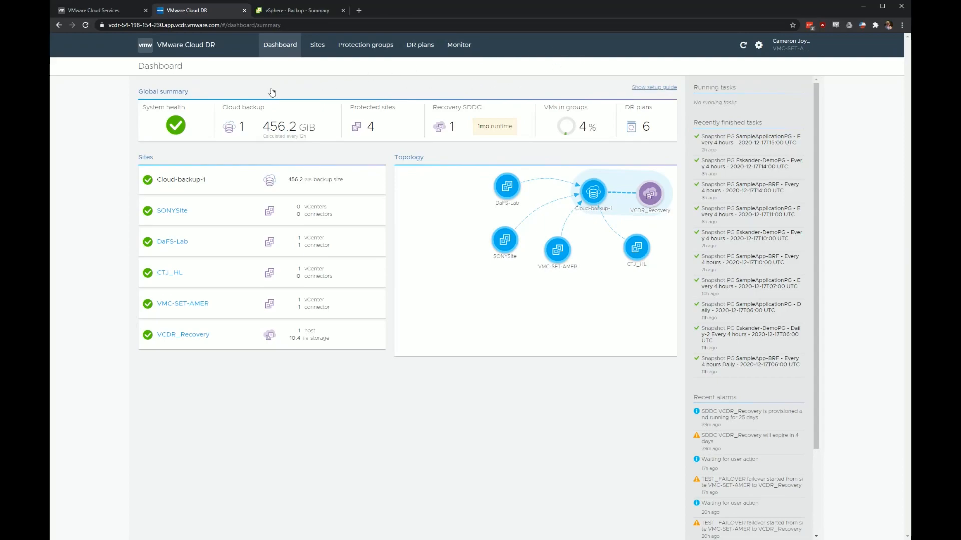
{"action": "mouse_move", "coordinate": [175, 132]}
- Scroll through the tasks panel, then bring up the gear settings menu
{"action": "scroll", "coordinate": [753, 278], "scroll_direction": "down", "scroll_amount": 2}
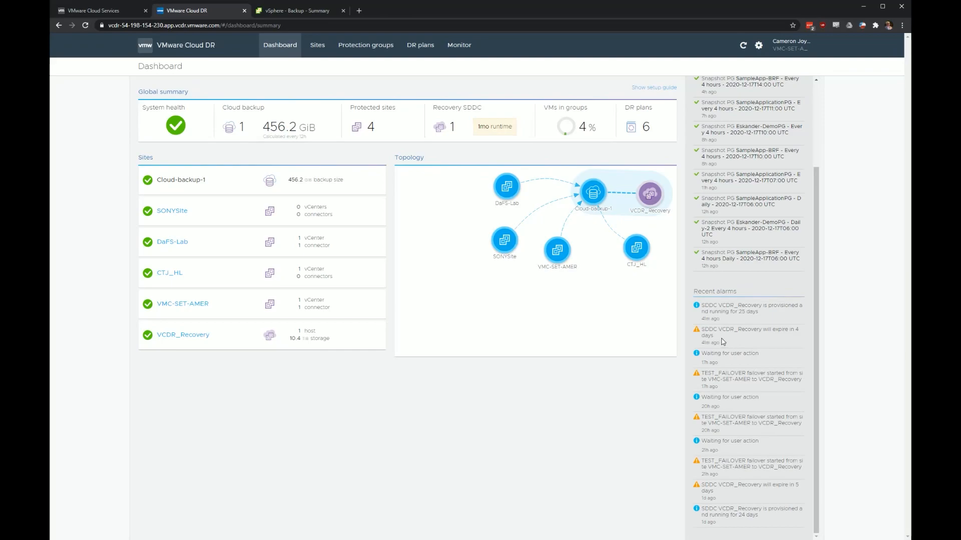
{"action": "scroll", "coordinate": [737, 297], "scroll_direction": "up", "scroll_amount": 2}
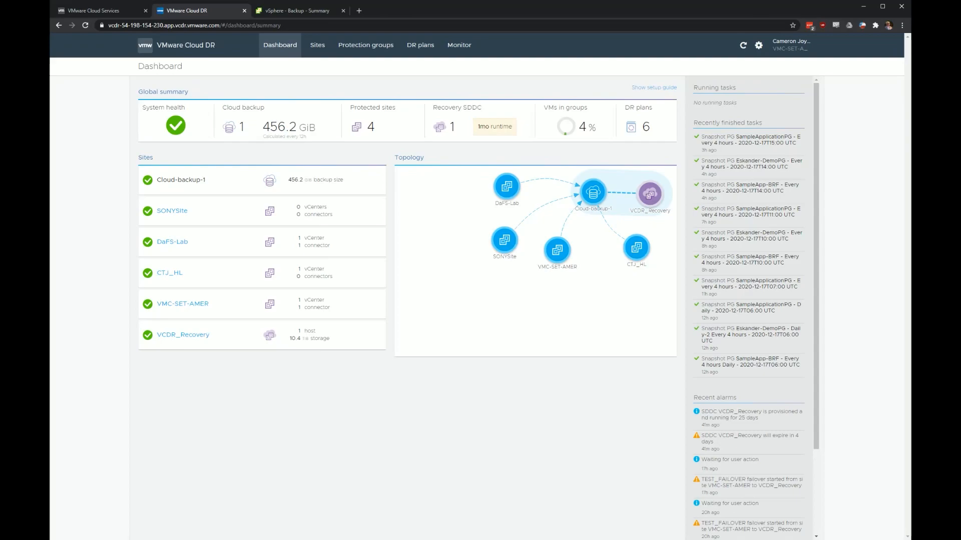
{"action": "left_click", "coordinate": [757, 46]}
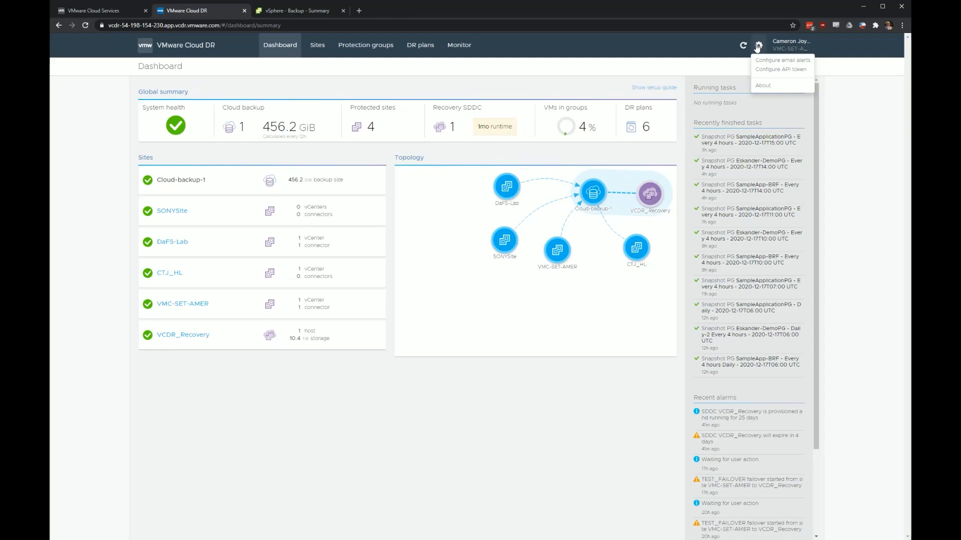
- Configure email alerts with a recipient e-mail address and a sender name, and save them
{"action": "left_click", "coordinate": [783, 61]}
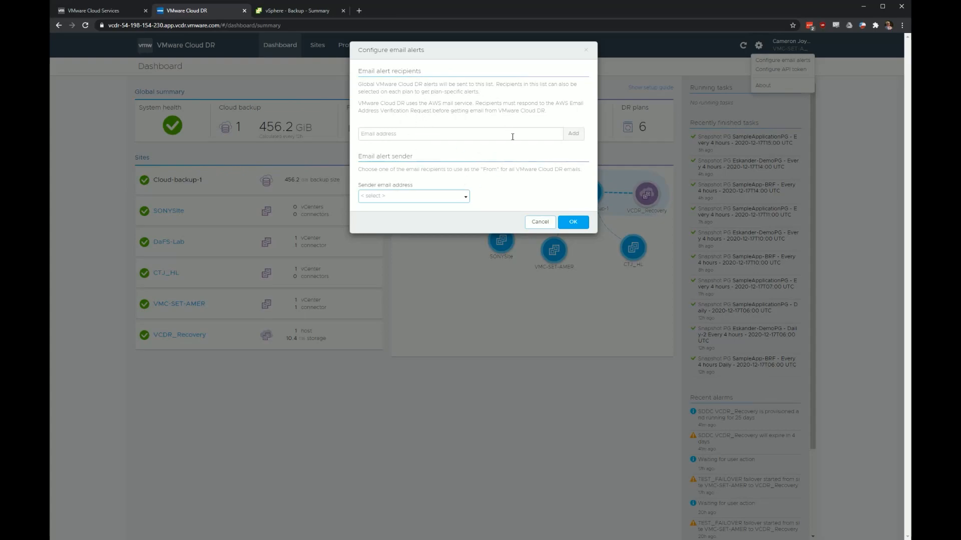
{"action": "left_click", "coordinate": [445, 136]}
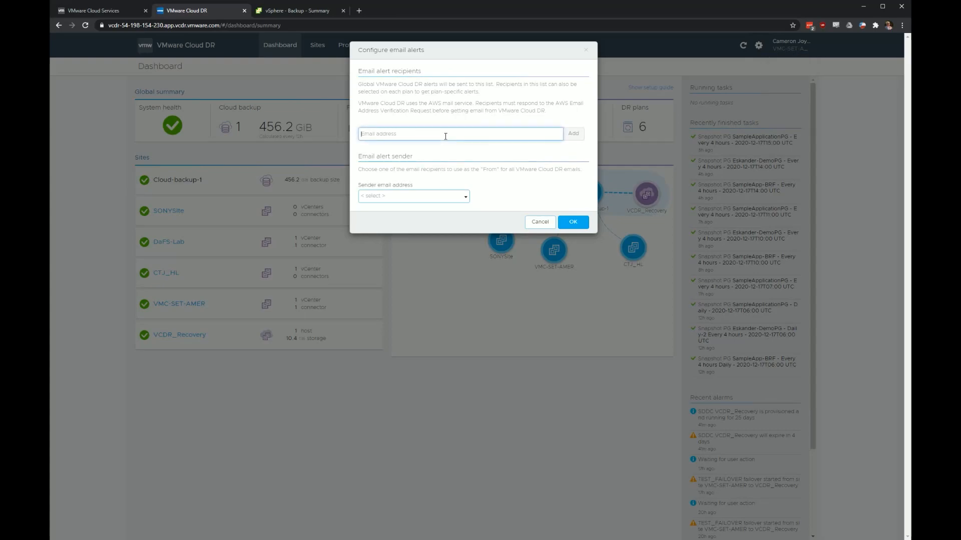
{"action": "left_click", "coordinate": [489, 97]}
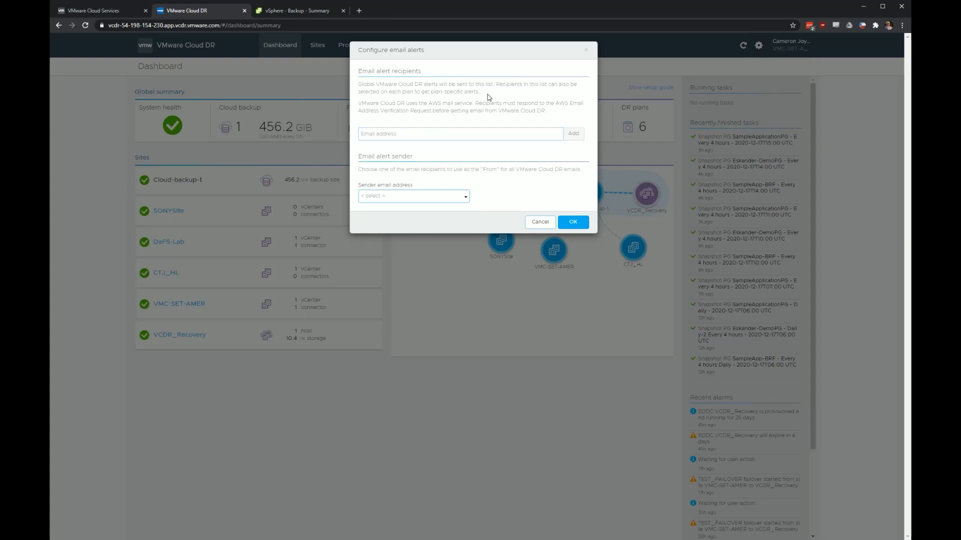
{"action": "left_click", "coordinate": [457, 130]}
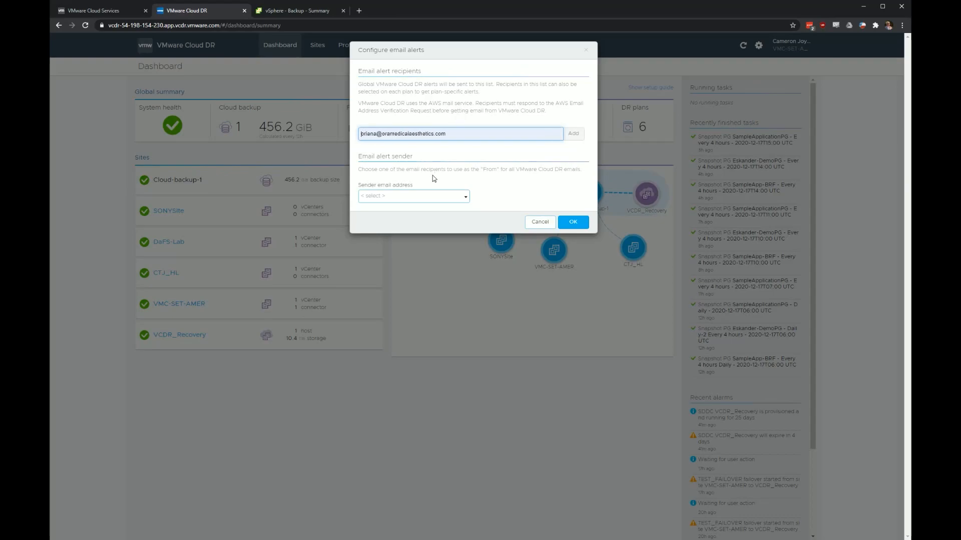
{"action": "left_click", "coordinate": [427, 167]}
{"action": "left_click", "coordinate": [579, 134]}
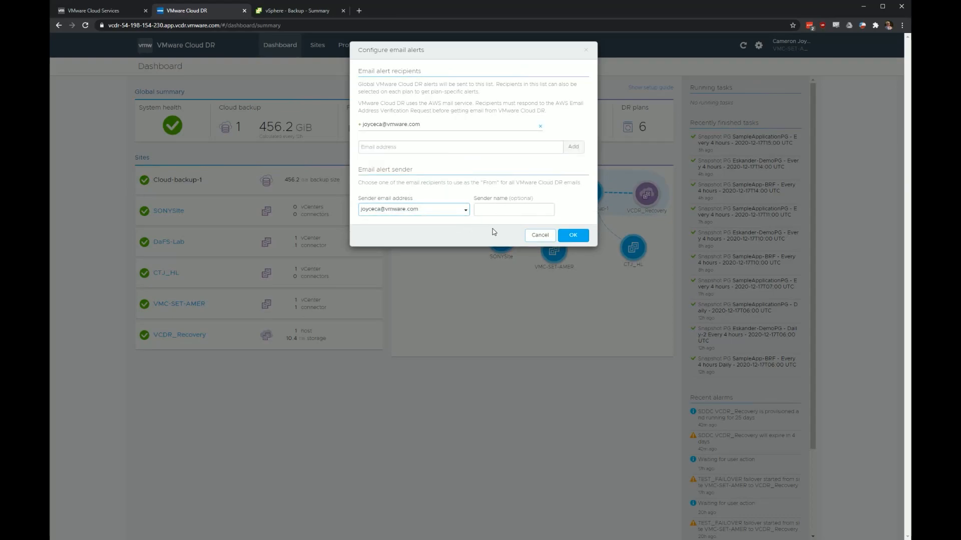
{"action": "left_click", "coordinate": [502, 210]}
{"action": "type", "text": "Cameron"}
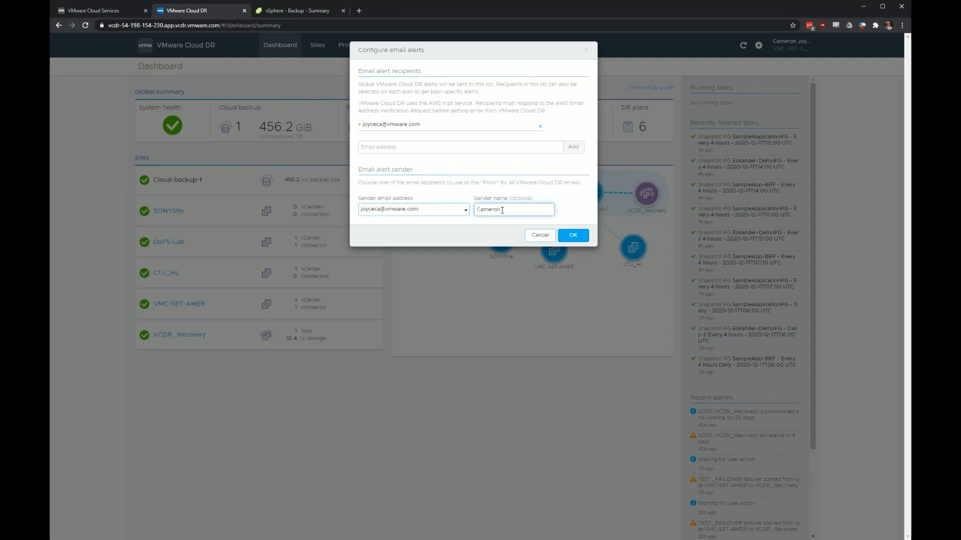
{"action": "type", "text": "-VCDR"}
{"action": "left_click", "coordinate": [572, 240]}
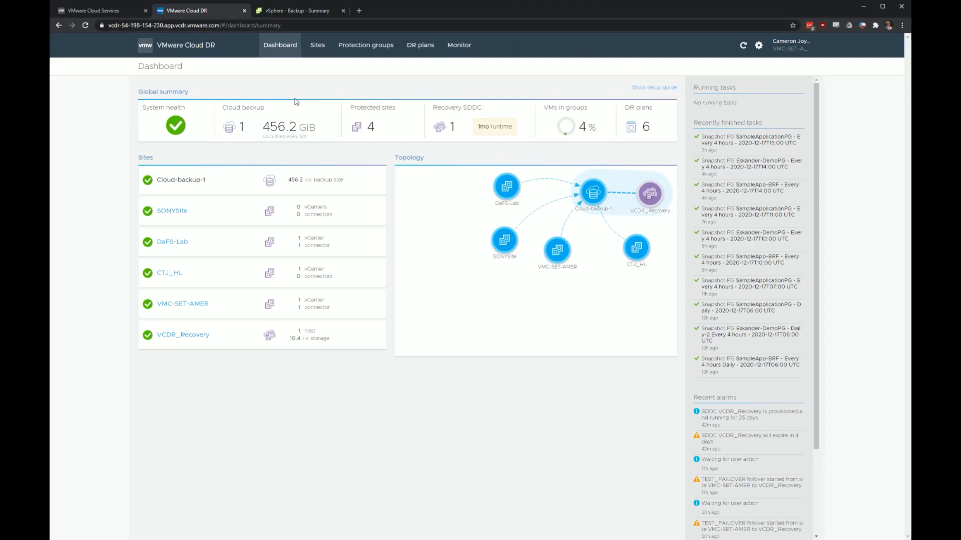
- On the Sites page, start and cancel a new protected site setup, then open CTJ_HL's details
{"action": "left_click", "coordinate": [317, 46]}
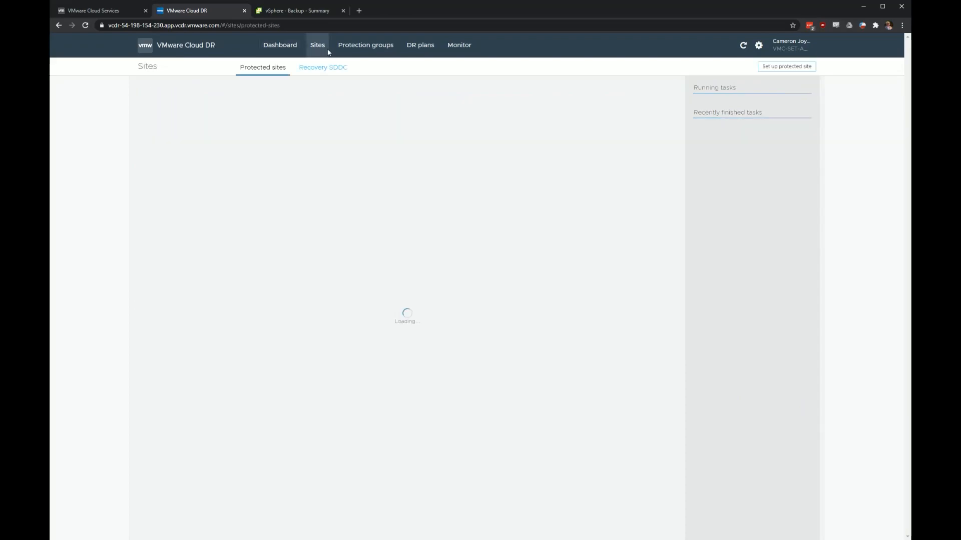
{"action": "left_click", "coordinate": [772, 68]}
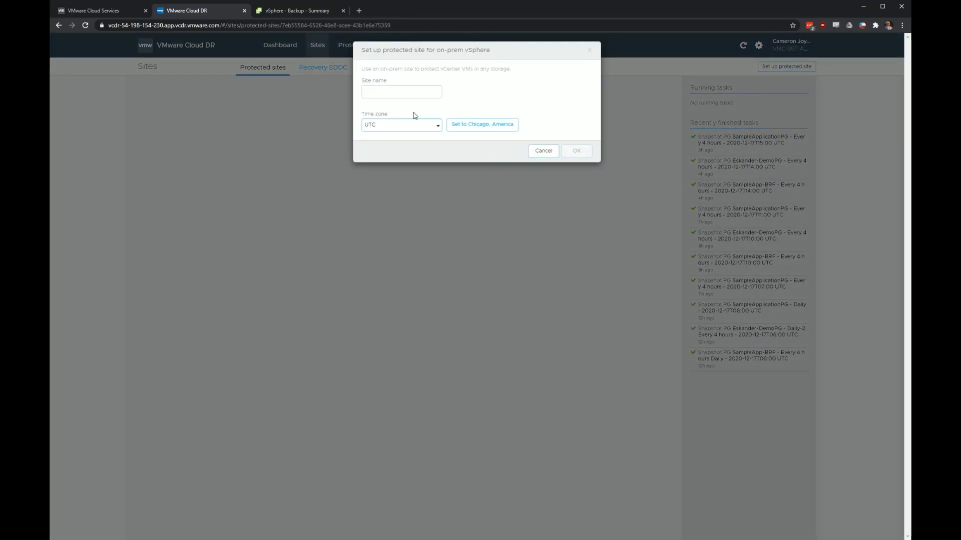
{"action": "left_click", "coordinate": [397, 95]}
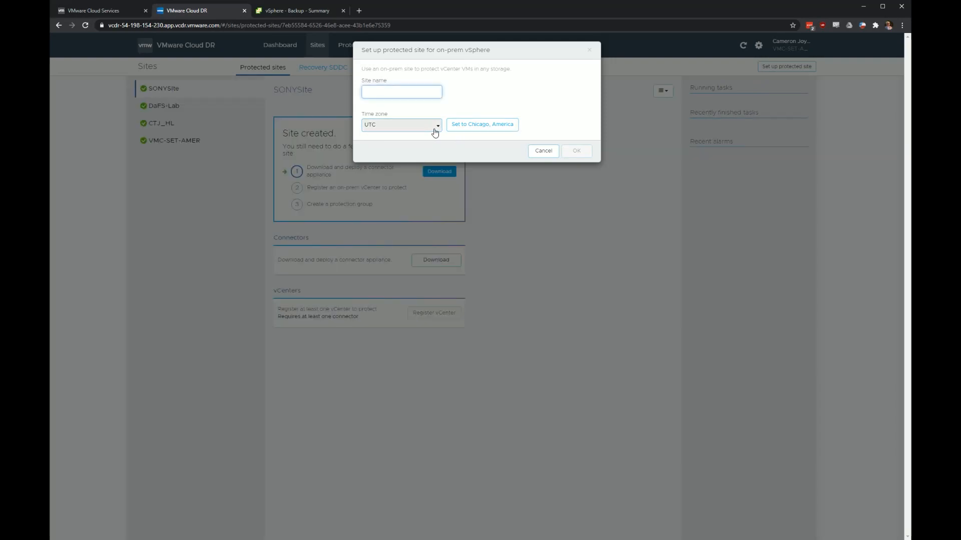
{"action": "left_click", "coordinate": [478, 125]}
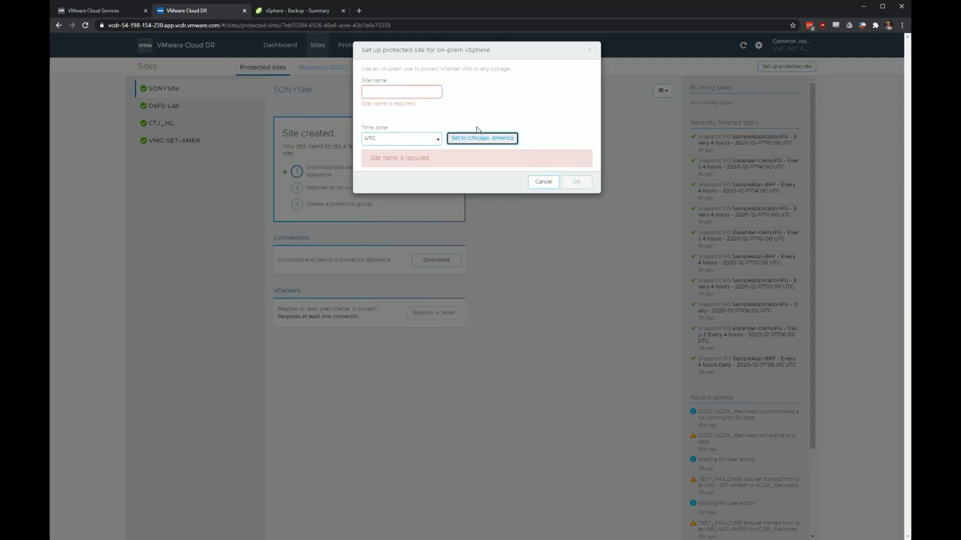
{"action": "left_click", "coordinate": [540, 183]}
{"action": "left_click", "coordinate": [221, 125]}
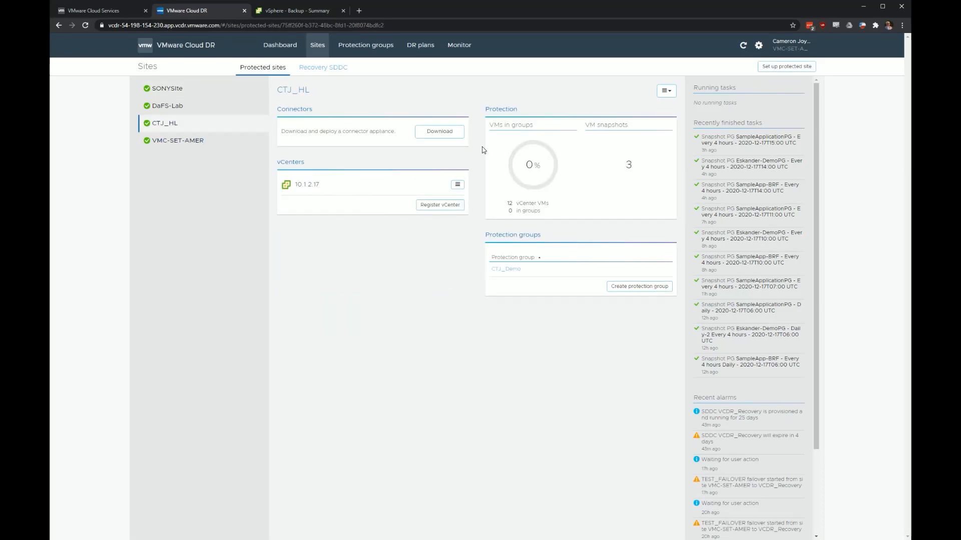
- Copy the connector Appliance OVA URL from the Connectors download details and return to vSphere Client
{"action": "left_click", "coordinate": [439, 132]}
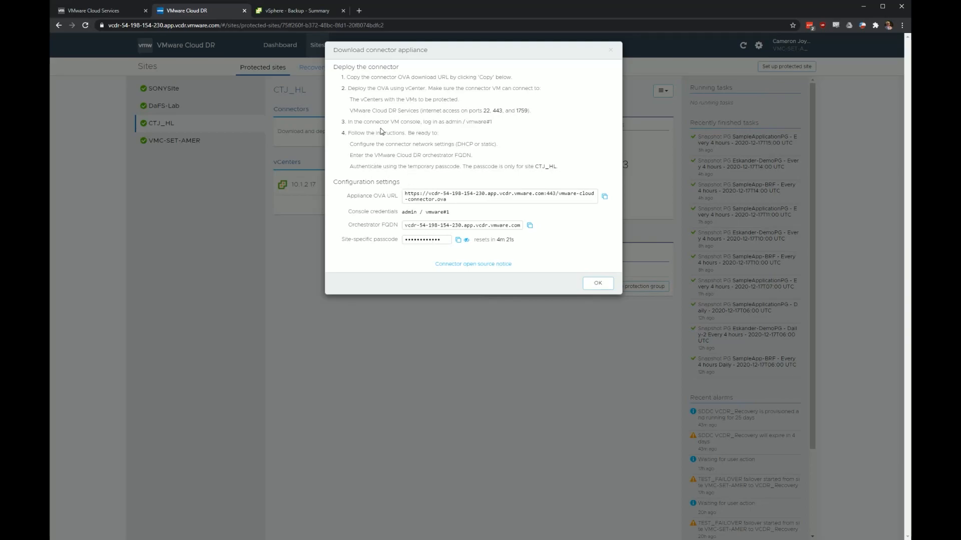
{"action": "left_click", "coordinate": [605, 197]}
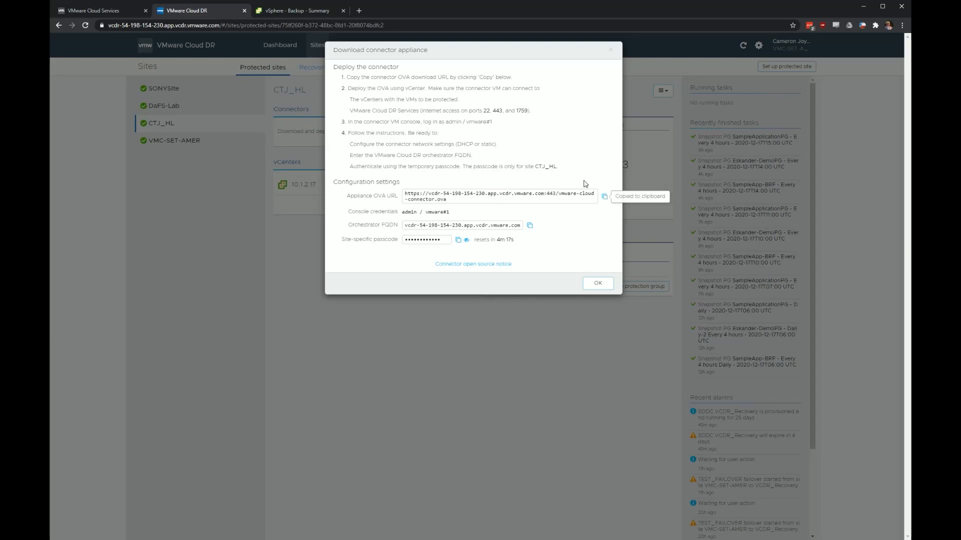
{"action": "left_click", "coordinate": [299, 14]}
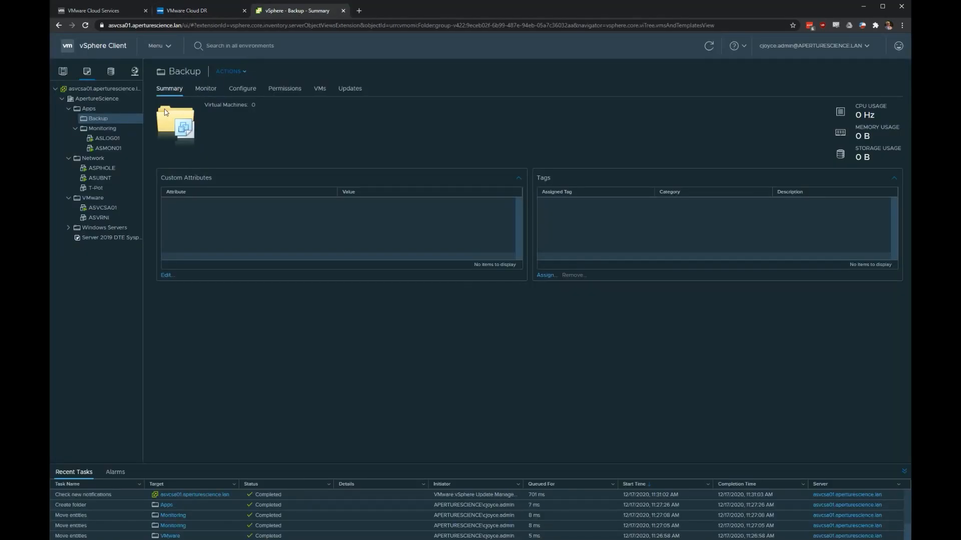
- Deploy an OVF template into Backup from the connector OVA URL, naming the VM ASDRC01
{"action": "right_click", "coordinate": [115, 120]}
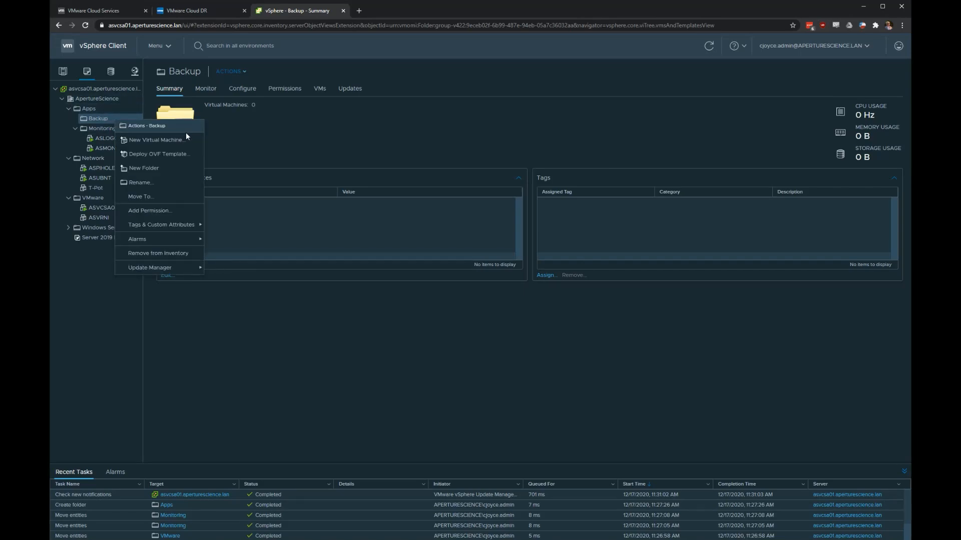
{"action": "left_click", "coordinate": [176, 155]}
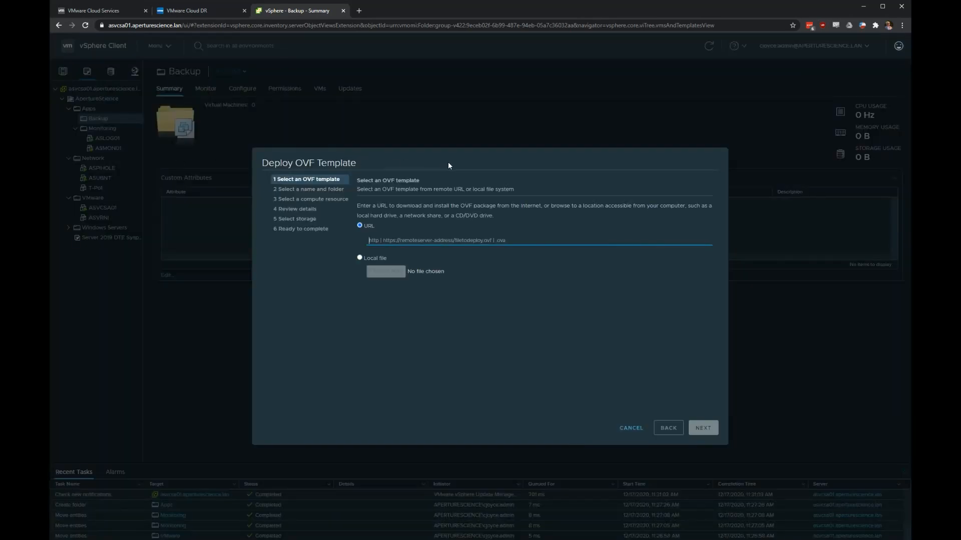
{"action": "key", "text": "ctrl+v"}
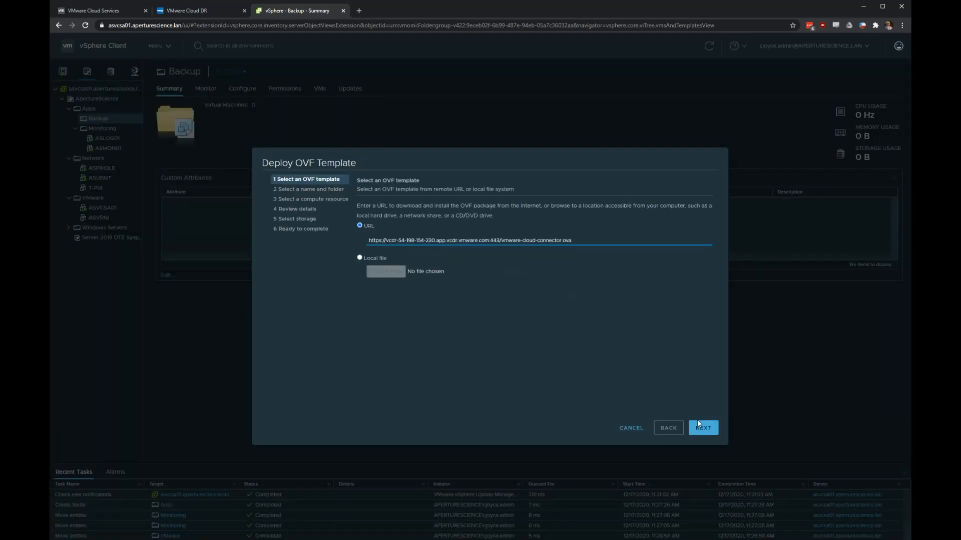
{"action": "left_click", "coordinate": [703, 428]}
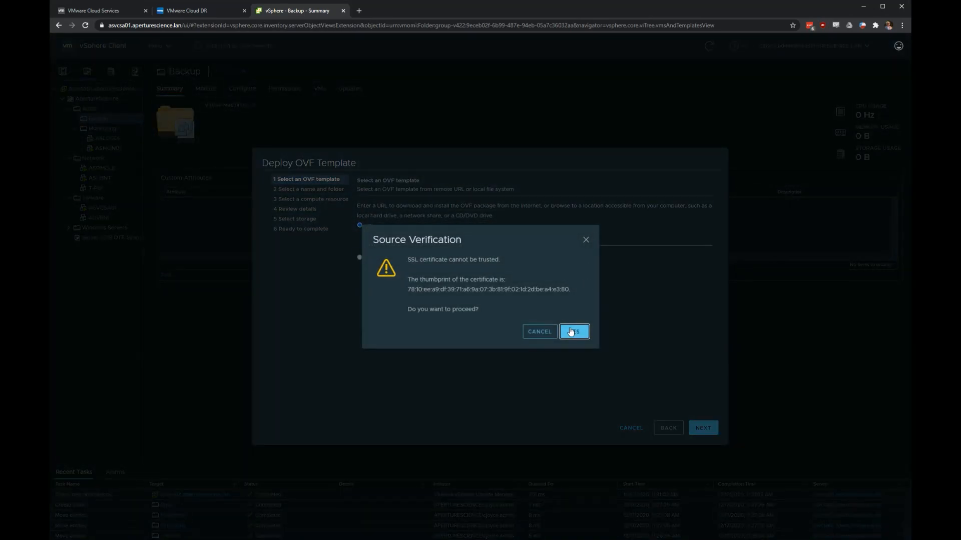
{"action": "left_click", "coordinate": [573, 331]}
{"action": "triple_click", "coordinate": [490, 205]}
{"action": "type", "text": "AS"}
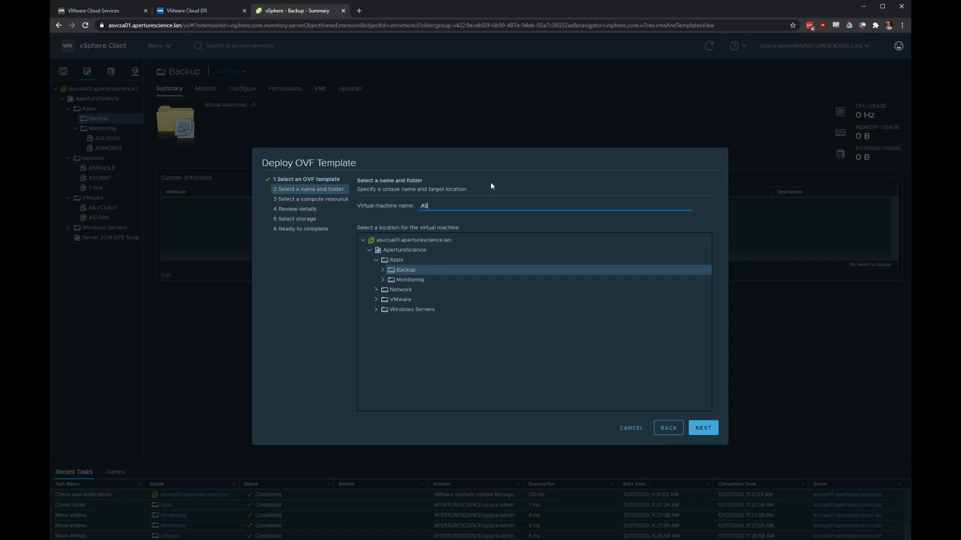
{"action": "type", "text": "DRC01"}
- Choose host 10.1.2.11 in the Prod cluster as the compute resource and reach review details
{"action": "left_click", "coordinate": [692, 433]}
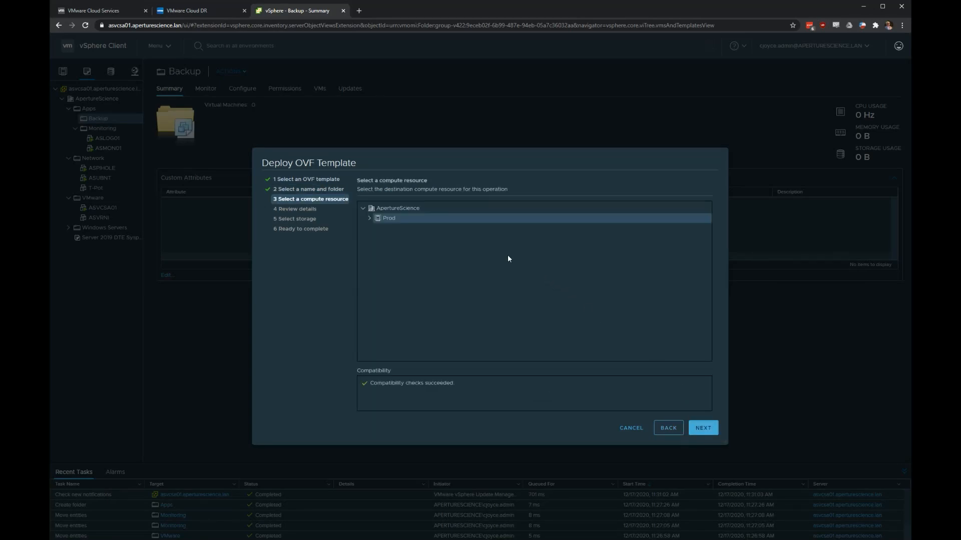
{"action": "double_click", "coordinate": [476, 218]}
{"action": "left_click", "coordinate": [447, 229]}
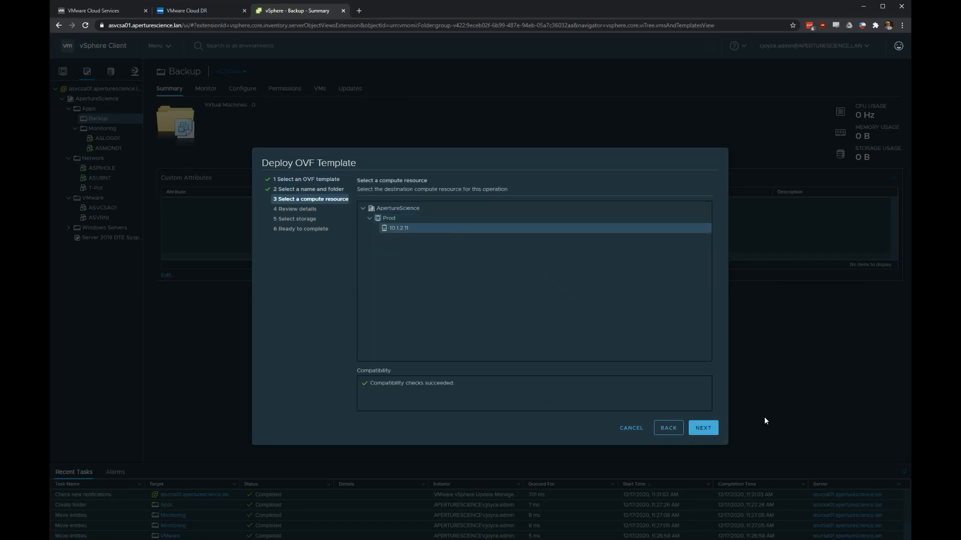
{"action": "left_click", "coordinate": [702, 429]}
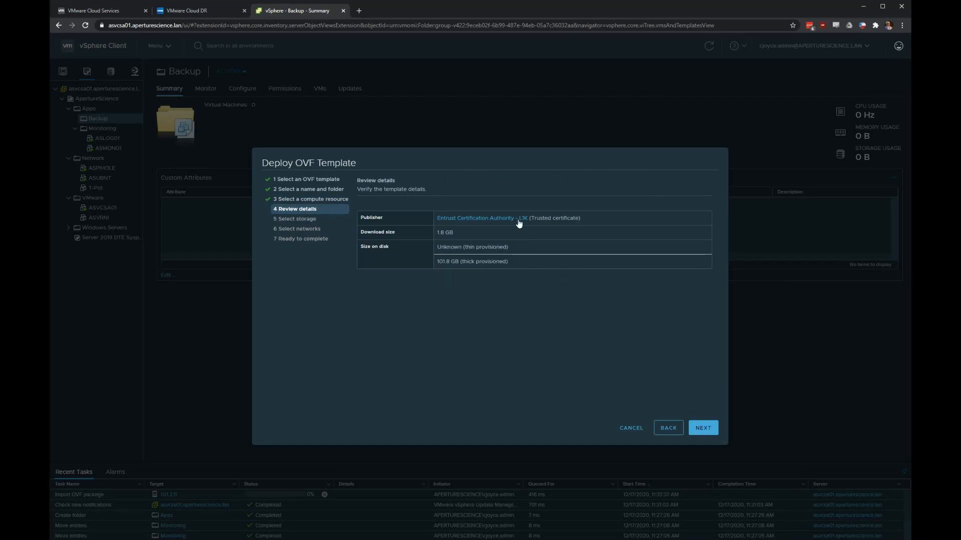
- Keep ASDVX01-Datastore1 storage and the Trusted_LAN network, then finish the OVF deployment
{"action": "left_click", "coordinate": [703, 428]}
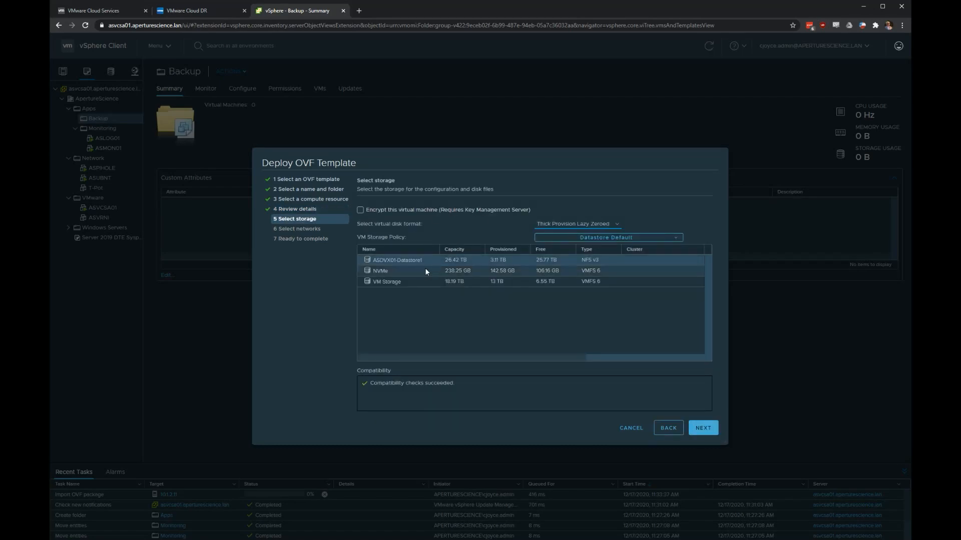
{"action": "left_click", "coordinate": [406, 260]}
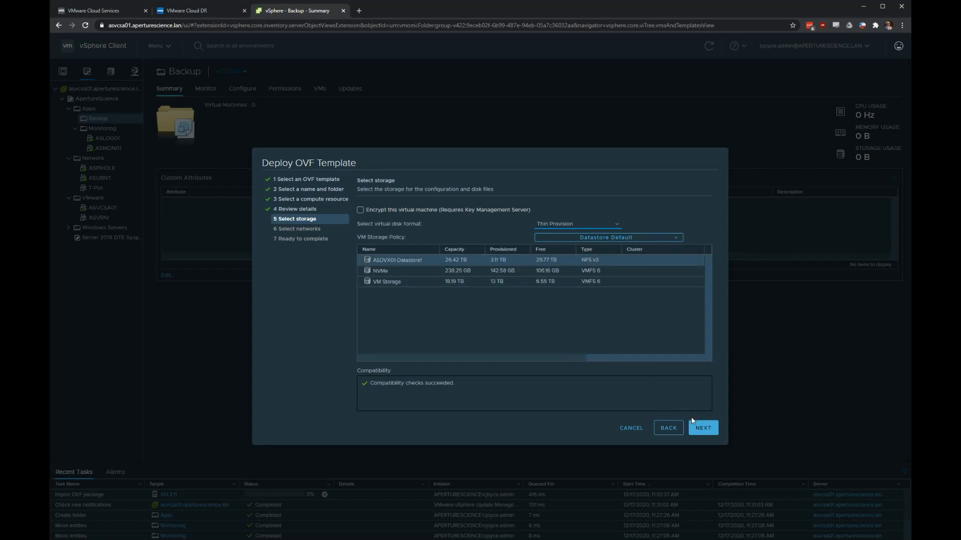
{"action": "left_click", "coordinate": [702, 427]}
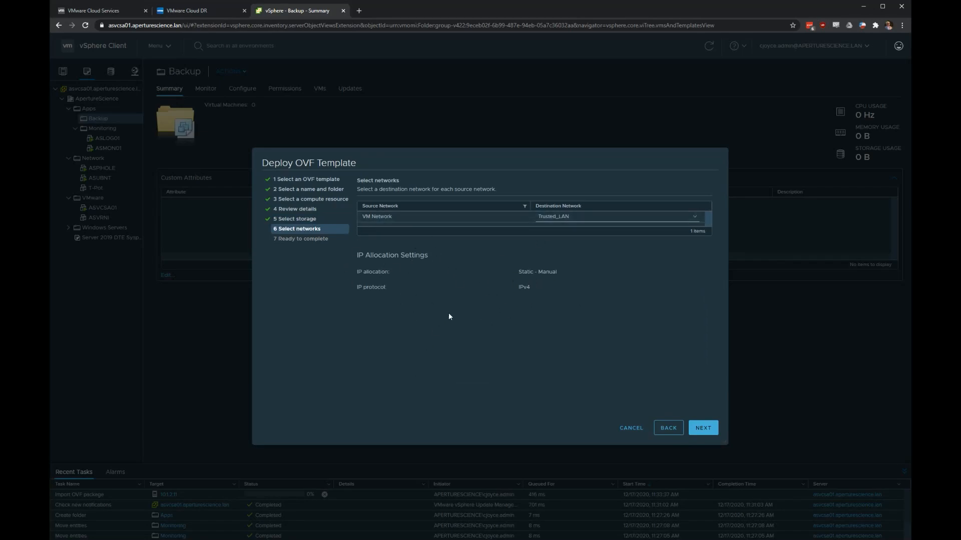
{"action": "left_click", "coordinate": [705, 430]}
{"action": "left_click", "coordinate": [705, 430]}
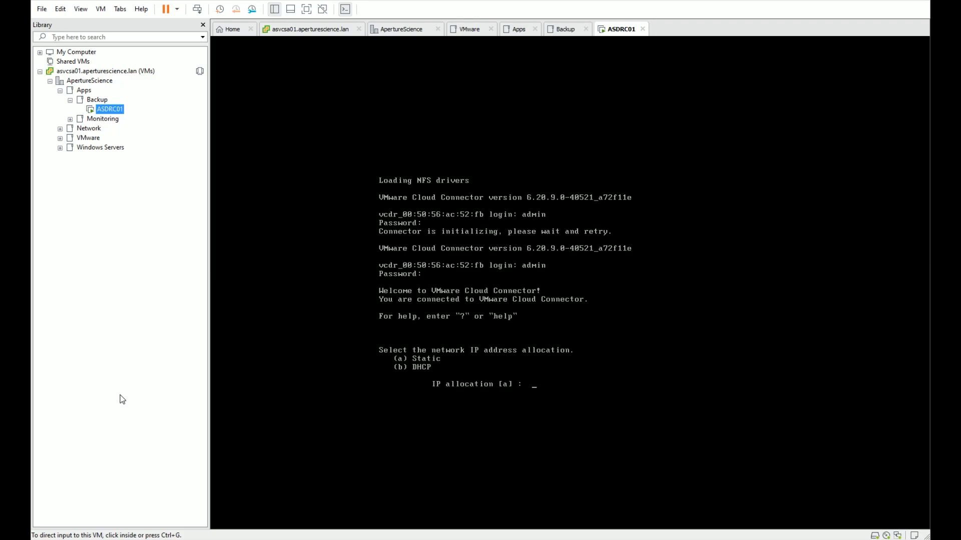
- Choose static IP allocation in the connector console and enter IP address 10.1.2.25
{"action": "left_click", "coordinate": [602, 313]}
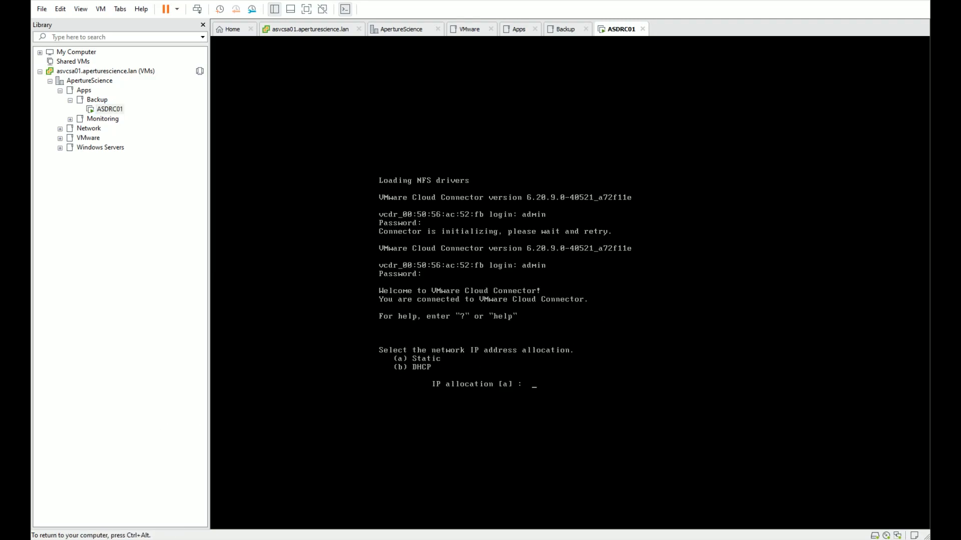
{"action": "type", "text": "a"}
{"action": "key", "text": "Return"}
{"action": "type", "text": "~"}
{"action": "key", "text": "BackSpace"}
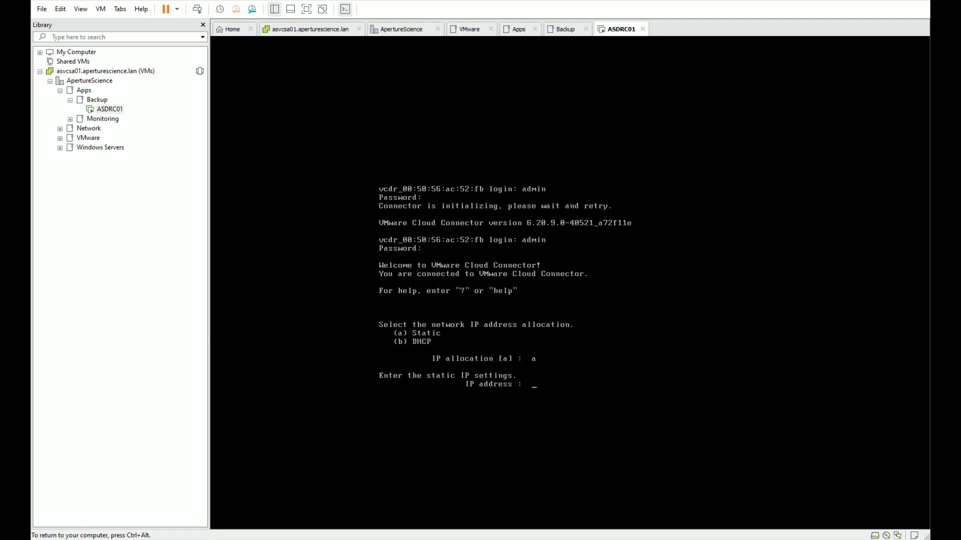
{"action": "type", "text": "10.1.2.25"}
{"action": "key", "text": "Return"}
- Enter subnet mask 255.255.255.0, gateway 10.1.2.1 and DNS 10.1.2.14, running the network test
{"action": "type", "text": "255.25"}
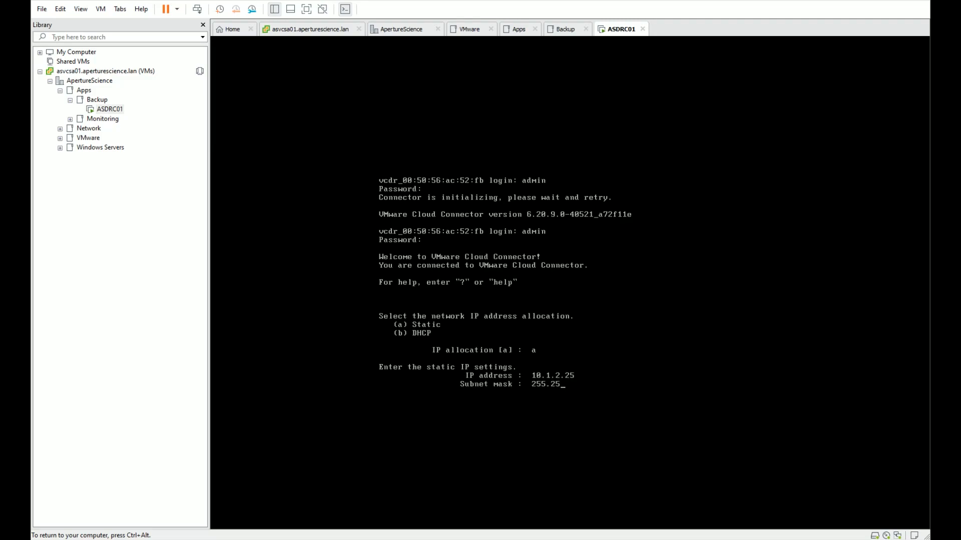
{"action": "type", "text": "5.255.0"}
{"action": "key", "text": "Return"}
{"action": "type", "text": "10.1.2.1"}
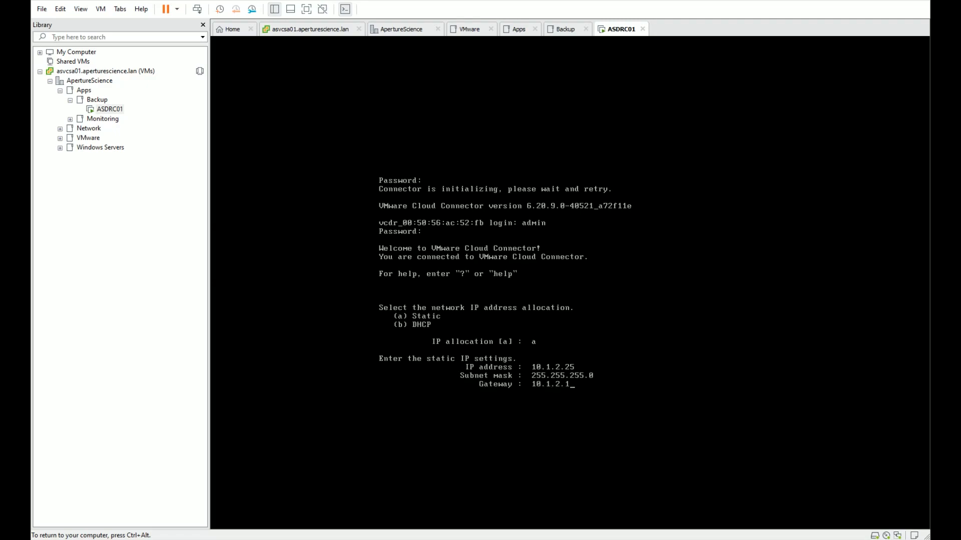
{"action": "key", "text": "Return"}
{"action": "type", "text": "10."}
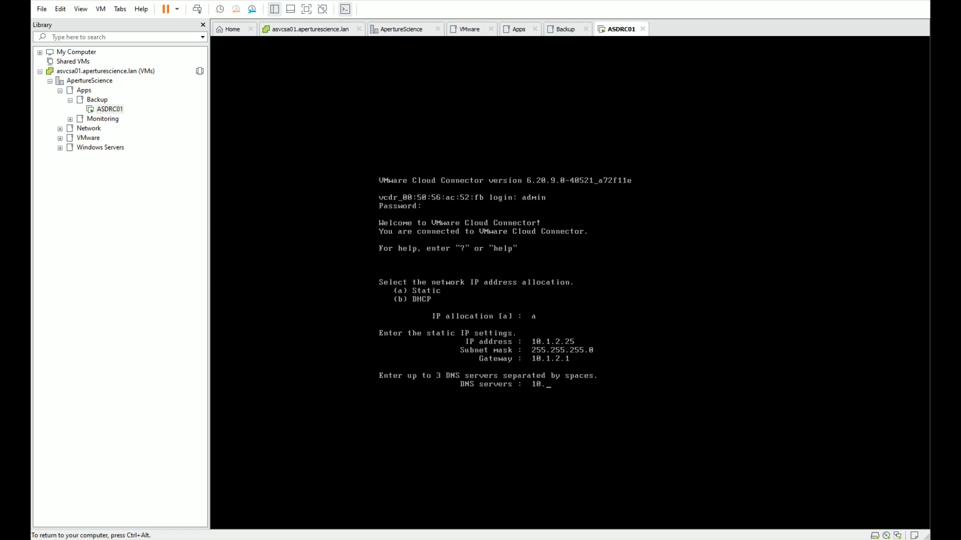
{"action": "type", "text": "1.2.14"}
{"action": "key", "text": "Return"}
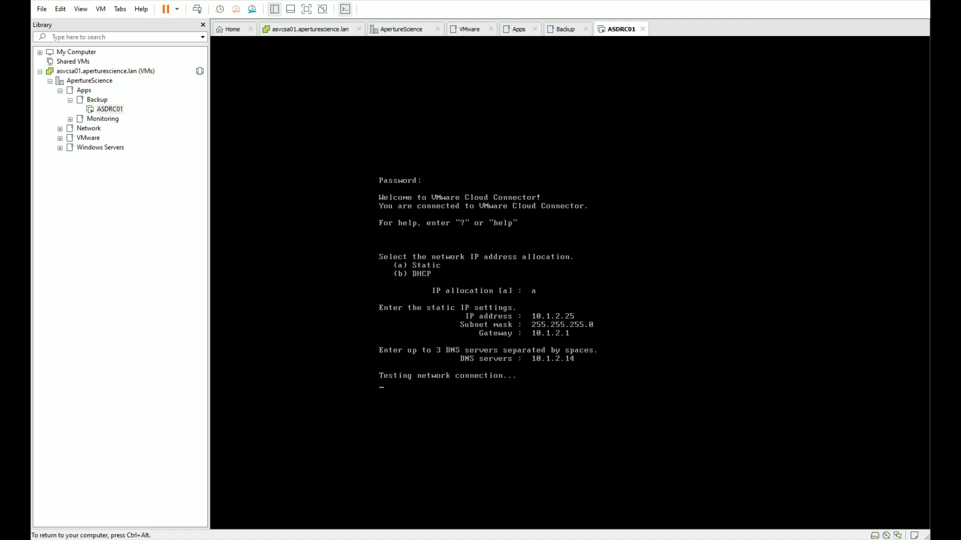
{"action": "key", "text": "ctrl+alt"}
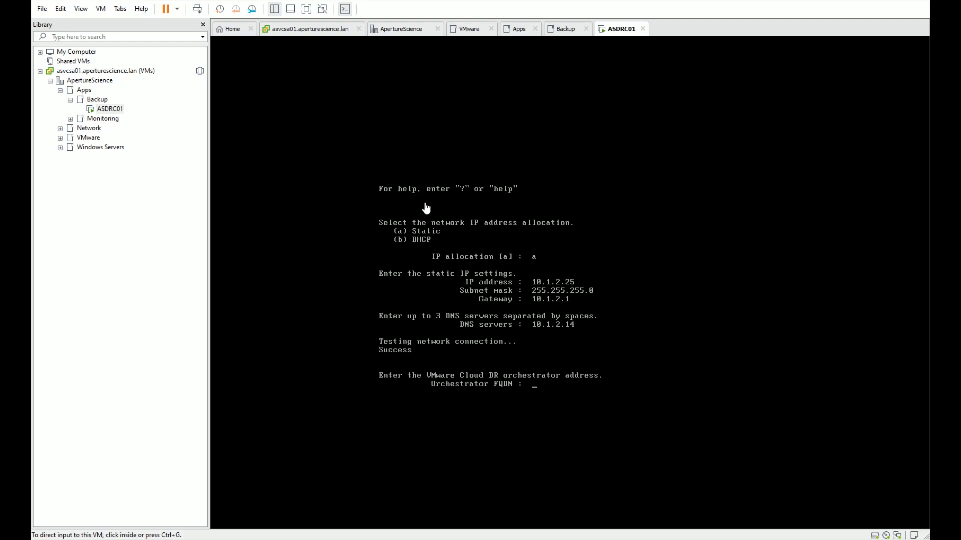
- Connect the connector console to orchestrator vcdr-54-198-154-230.app.vcdr.vmware.com
{"action": "left_click", "coordinate": [548, 375]}
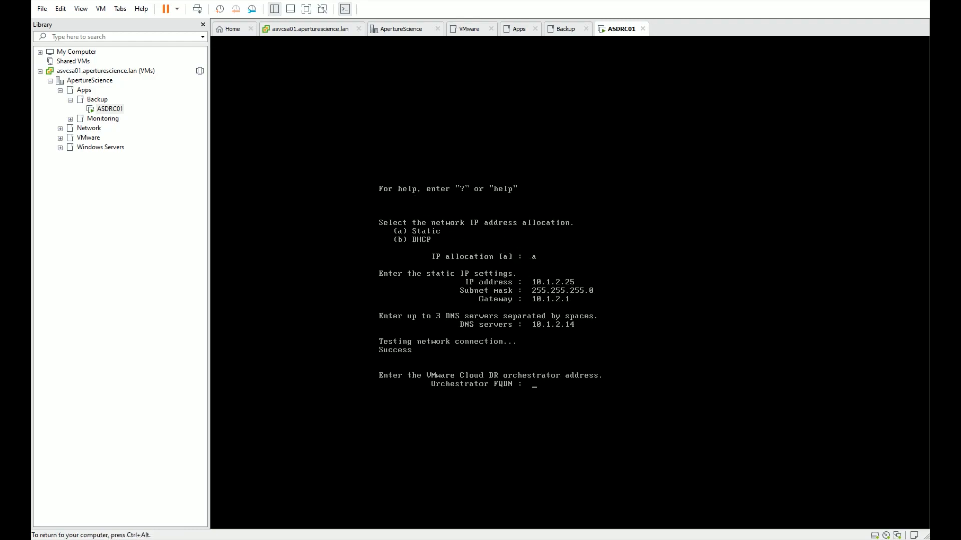
{"action": "key", "text": "ctrl+alt"}
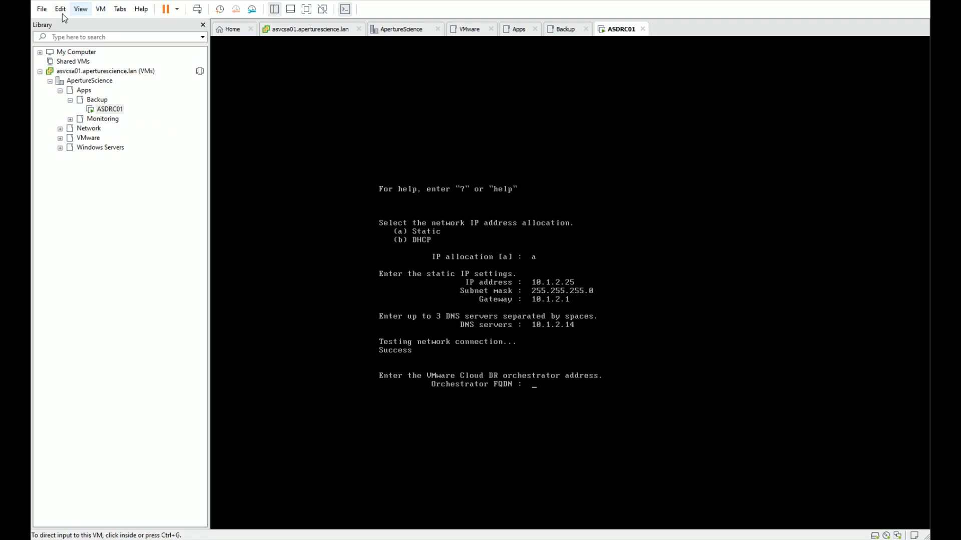
{"action": "type", "text": "vcdr-54-198-154-230.app.vcdr.vmware.com"}
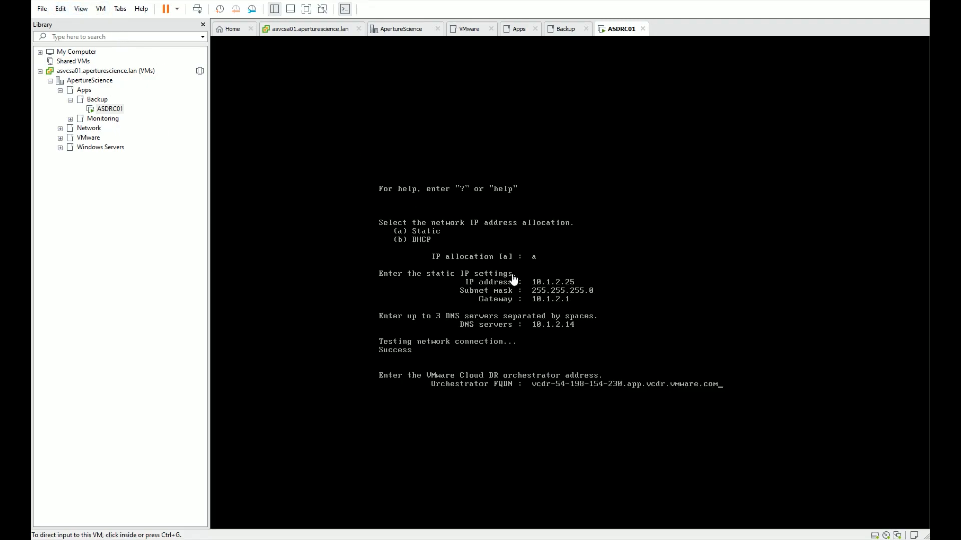
{"action": "key", "text": "Return"}
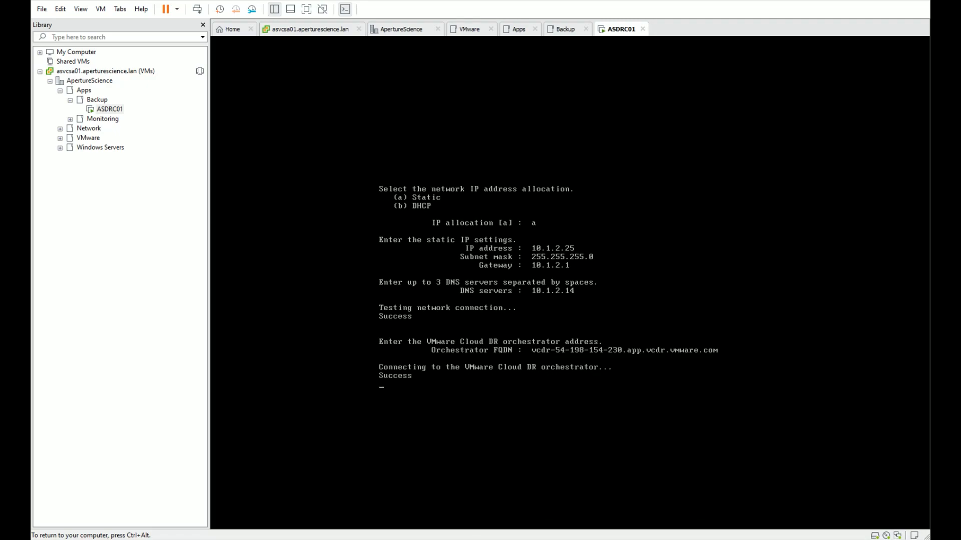
{"action": "key", "text": "ctrl+alt"}
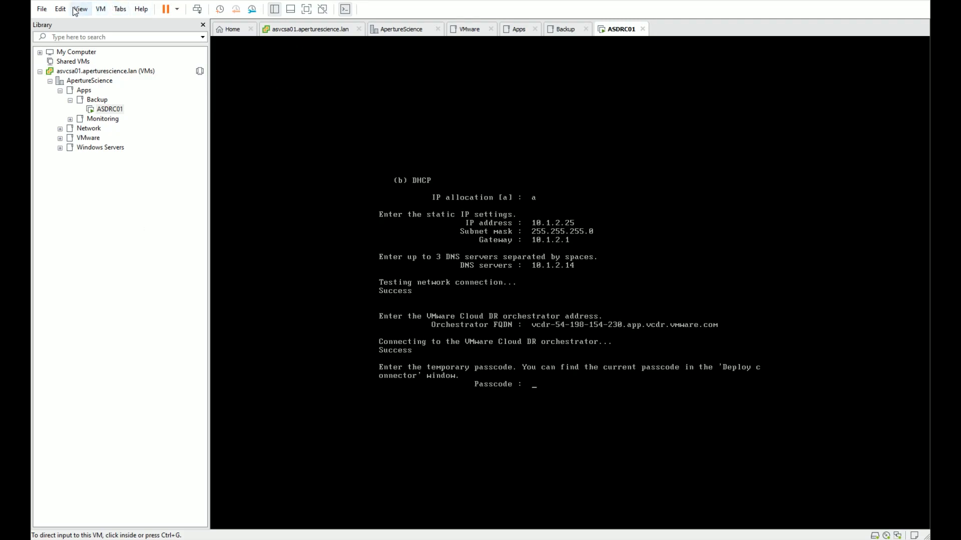
- Enter the temporary passcode for validation and set the connector label to CTJ_HL
{"action": "left_click", "coordinate": [283, 103]}
{"action": "key", "text": "Return"}
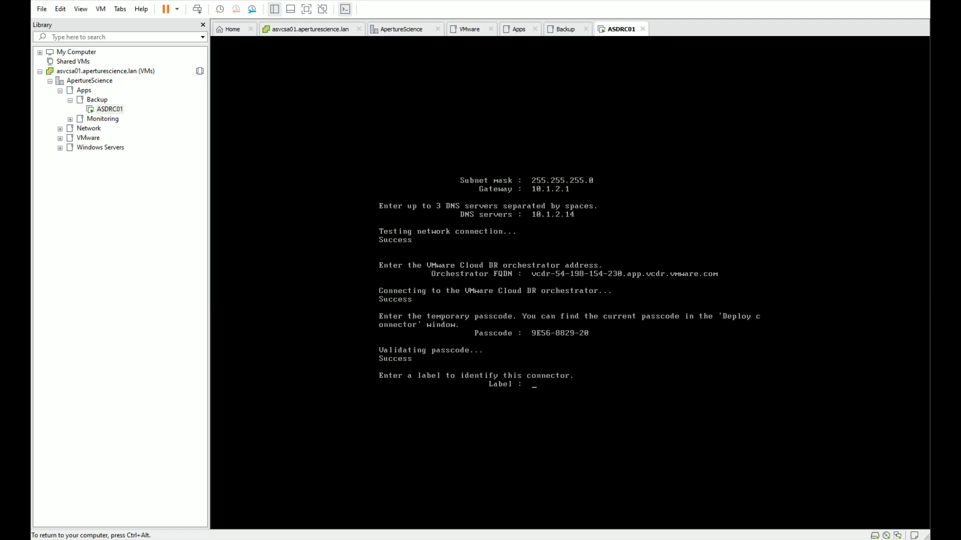
{"action": "key", "text": "Return"}
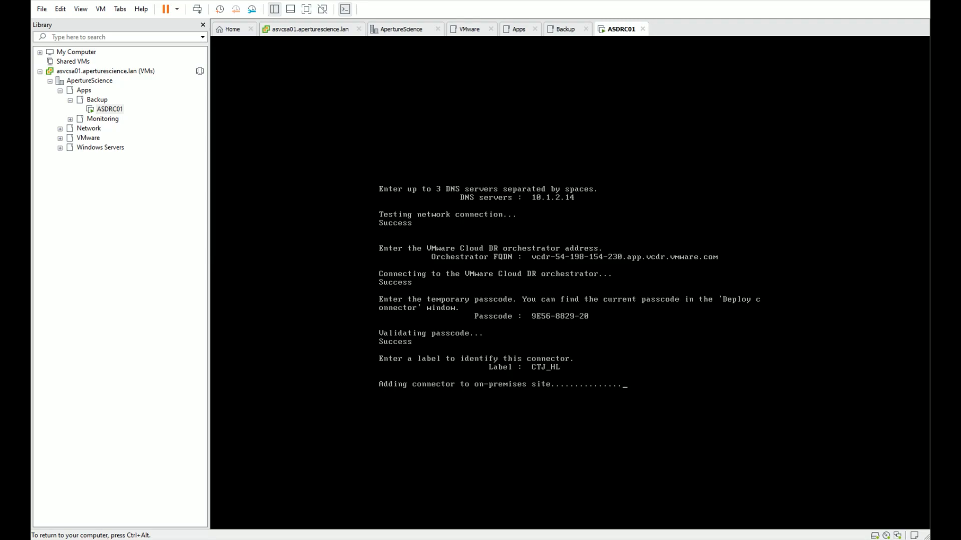
- Once the connector is added to the on-premises site, release input from the console
{"action": "key", "text": "ctrl+alt"}
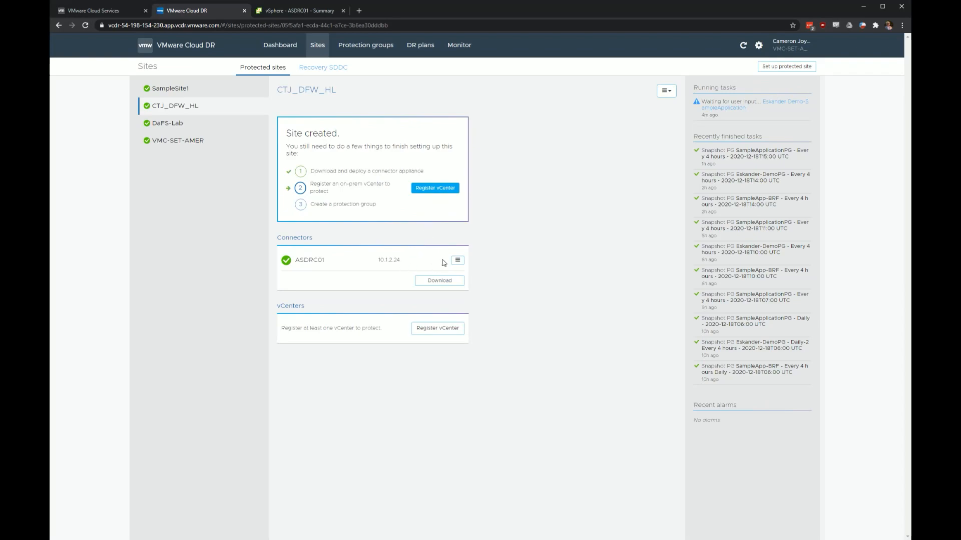
{"action": "left_click", "coordinate": [462, 265]}
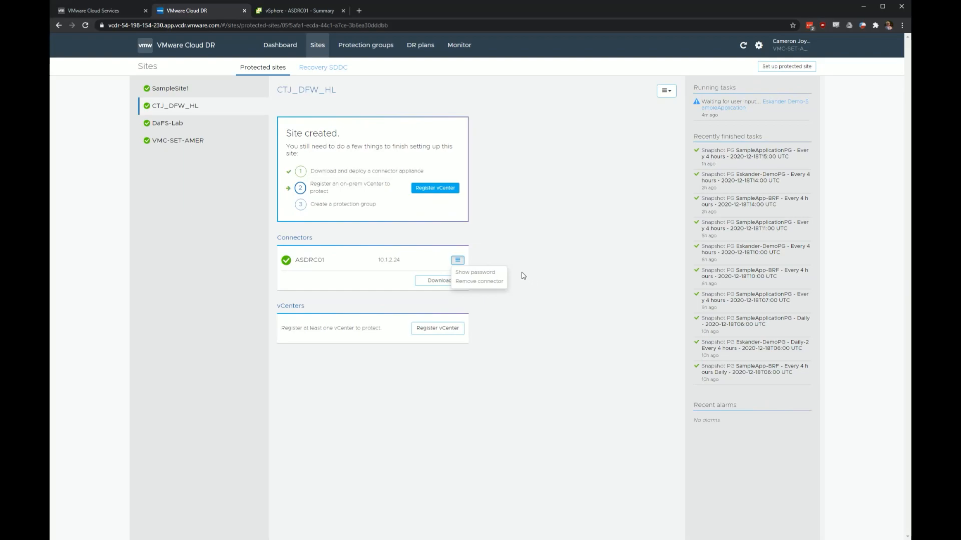
{"action": "left_click", "coordinate": [499, 273]}
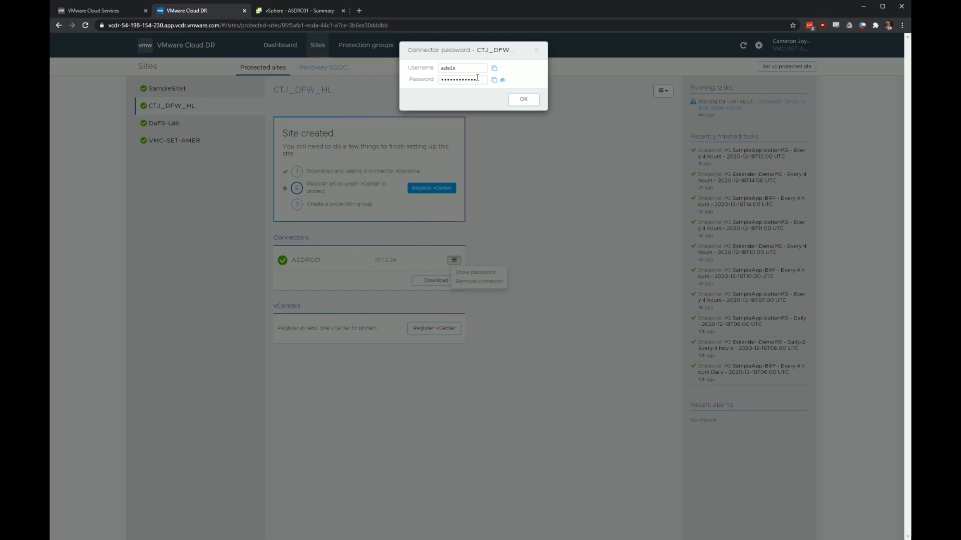
{"action": "left_click", "coordinate": [520, 98]}
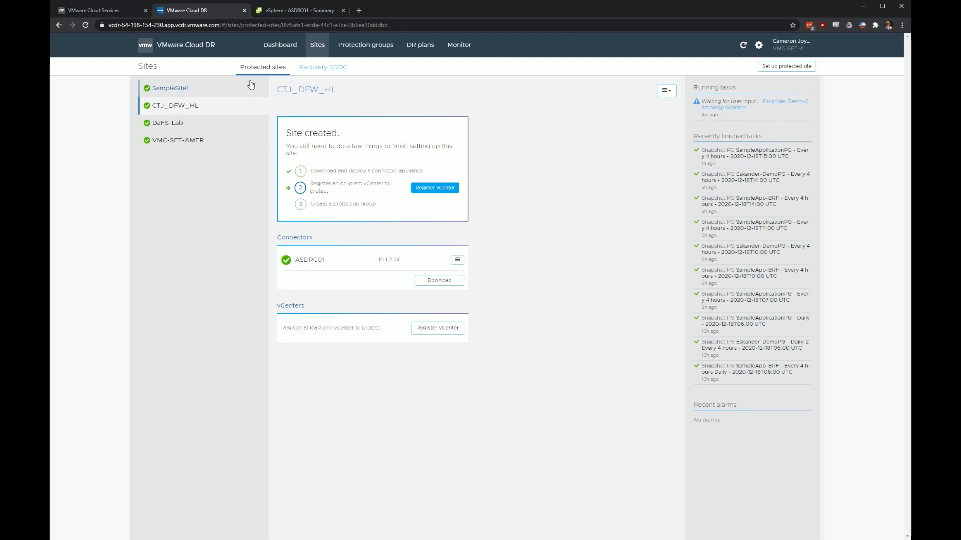
- Register vCenter 10.1.2.17 with the vSphere administrator credentials and decline saving the login
{"action": "left_click", "coordinate": [435, 329]}
{"action": "left_click", "coordinate": [427, 101]}
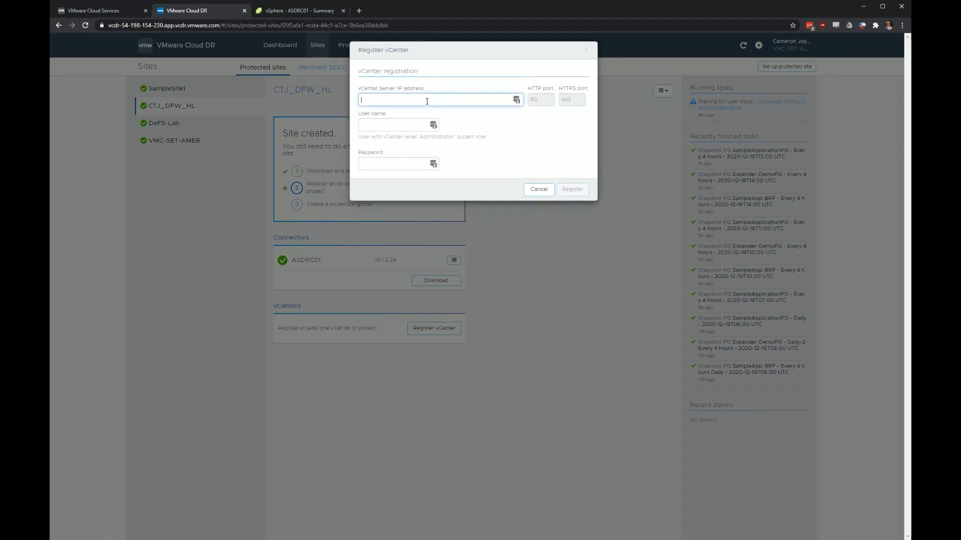
{"action": "type", "text": "10.1.2.17"}
{"action": "key", "text": "Tab"}
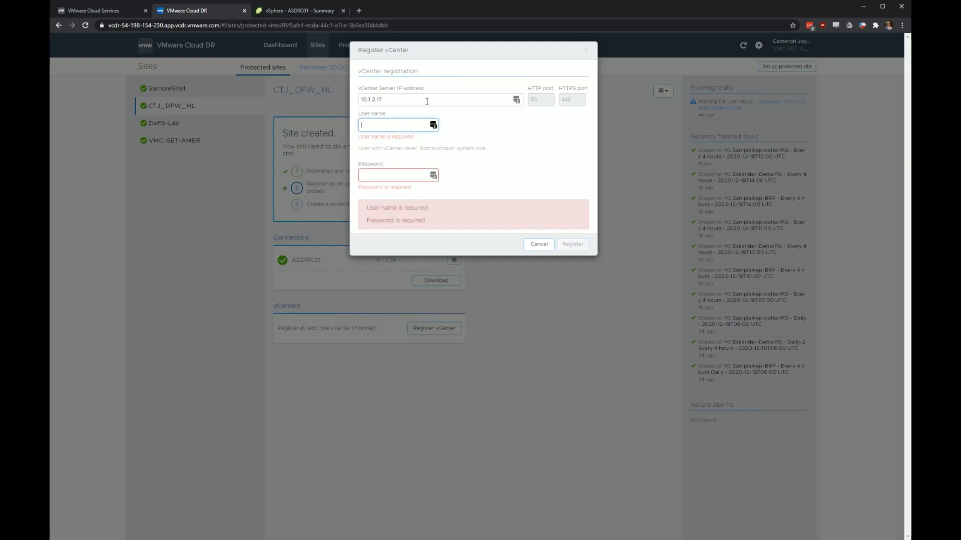
{"action": "type", "text": "administ"}
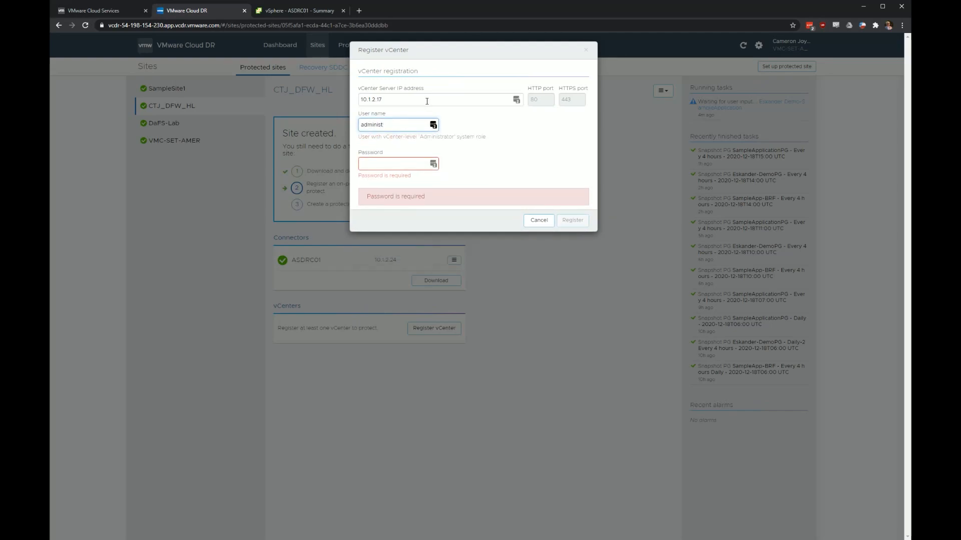
{"action": "type", "text": "rator"}
{"action": "key", "text": "ctrl+a"}
{"action": "type", "text": "administrator@vsphere.local"}
{"action": "key", "text": "Tab"}
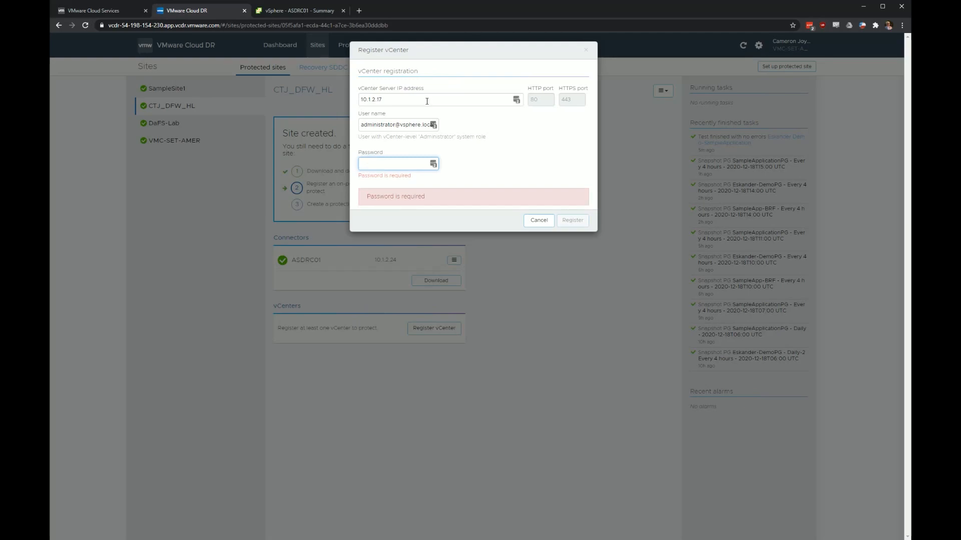
{"action": "type", "text": "•••••••••"}
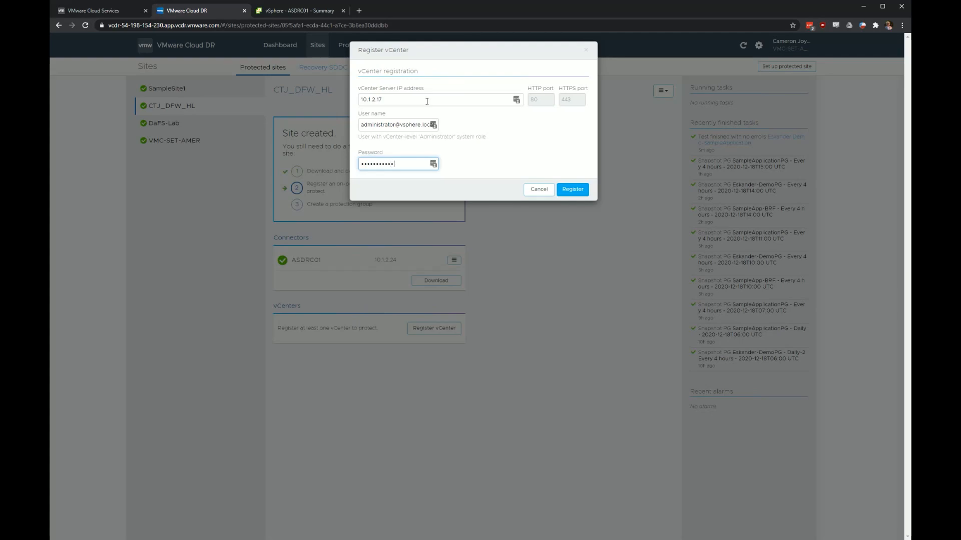
{"action": "key", "text": "Return"}
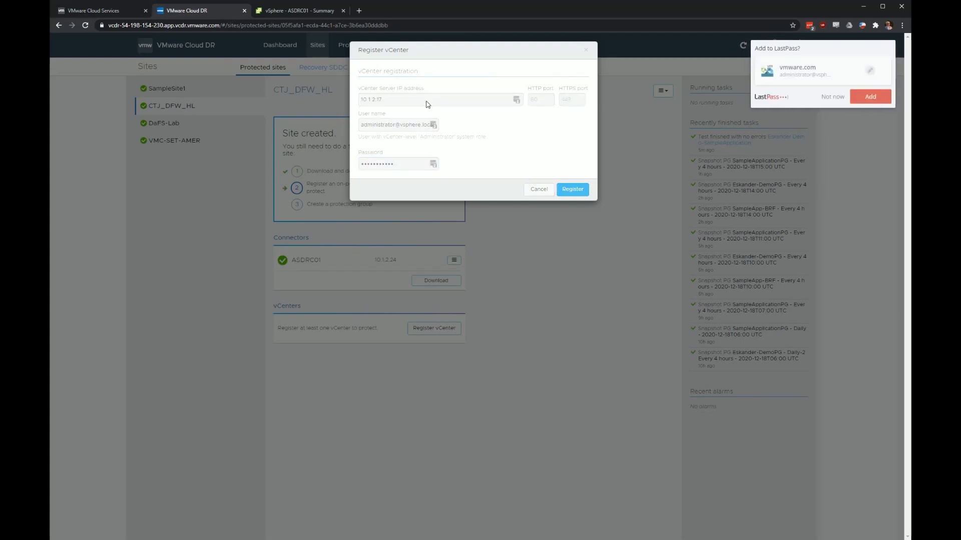
{"action": "left_click", "coordinate": [832, 97]}
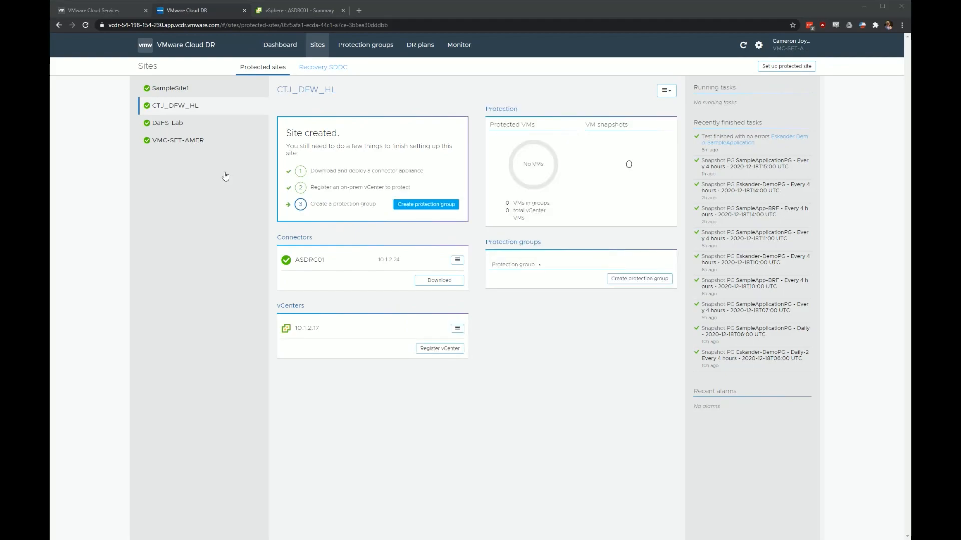
- Start a new protection group named CTJ_Demo
{"action": "left_click", "coordinate": [226, 176]}
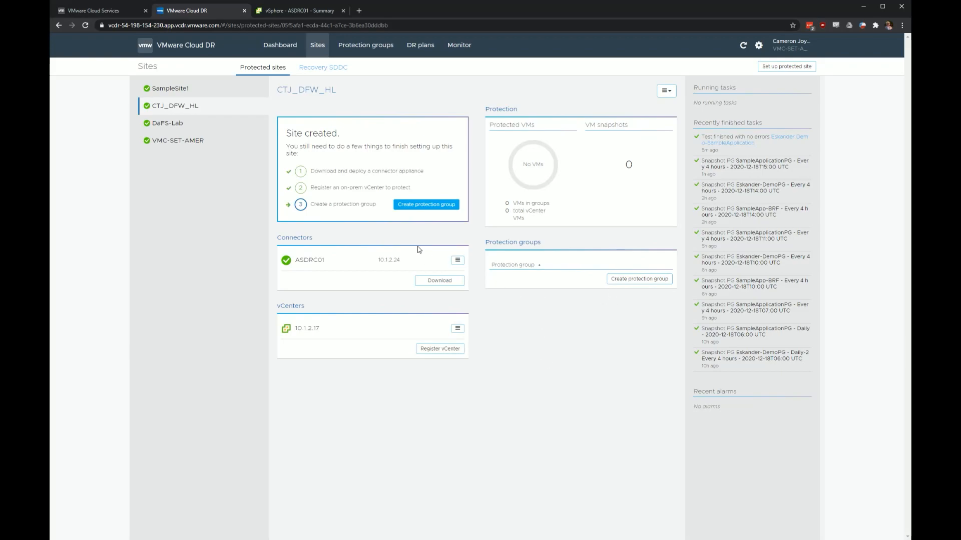
{"action": "left_click", "coordinate": [416, 206]}
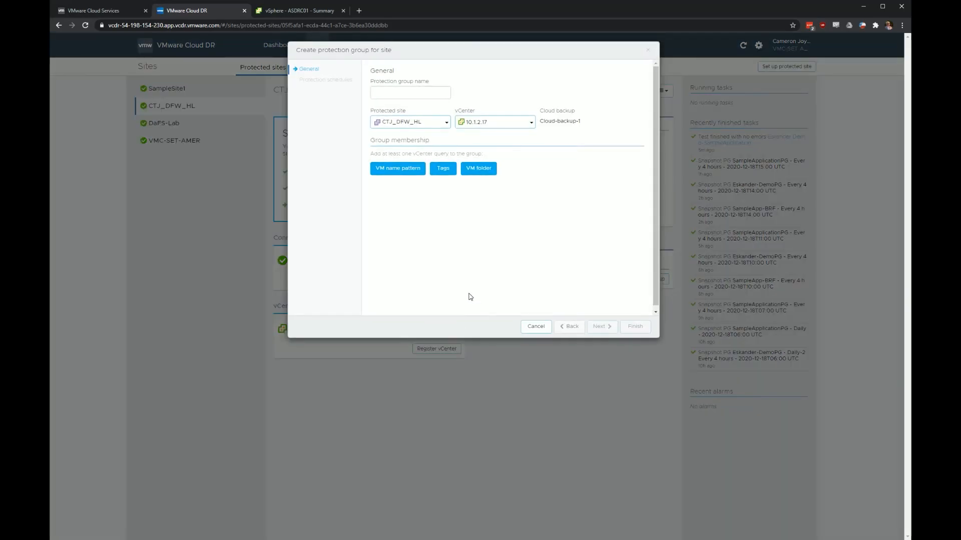
{"action": "left_click", "coordinate": [416, 93]}
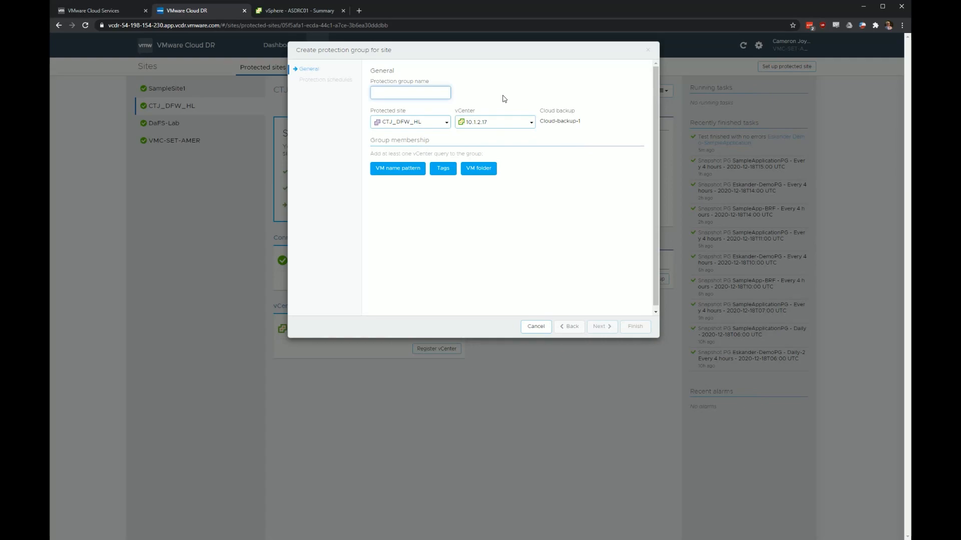
{"action": "type", "text": "CTJ_Demo"}
- Add a VM name pattern query ASPI* with an empty exclusion pattern
{"action": "left_click", "coordinate": [392, 169]}
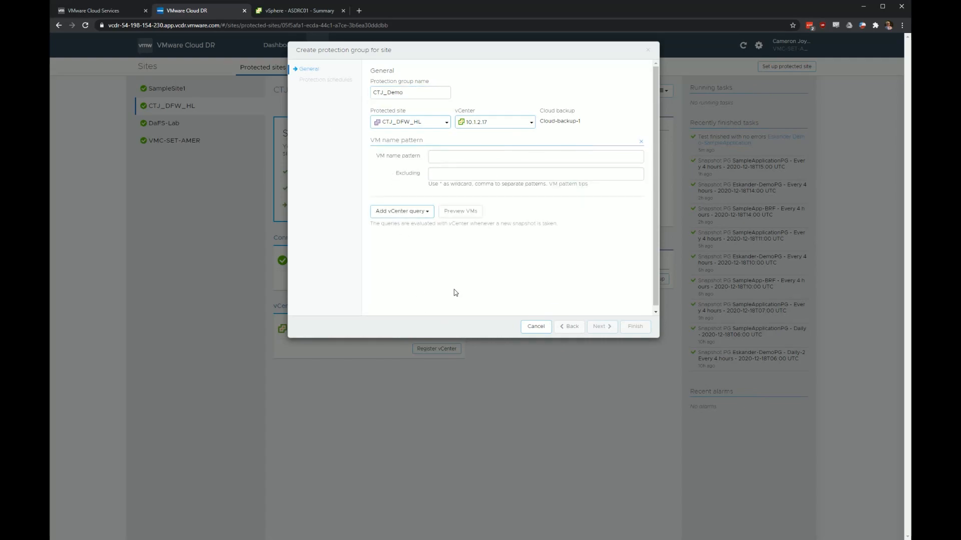
{"action": "left_click", "coordinate": [463, 153]}
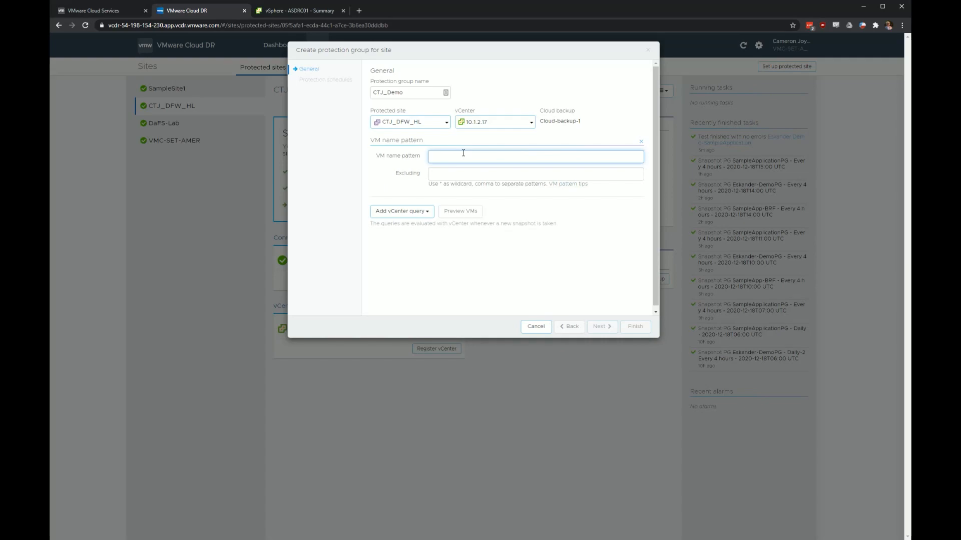
{"action": "type", "text": "ASPI*"}
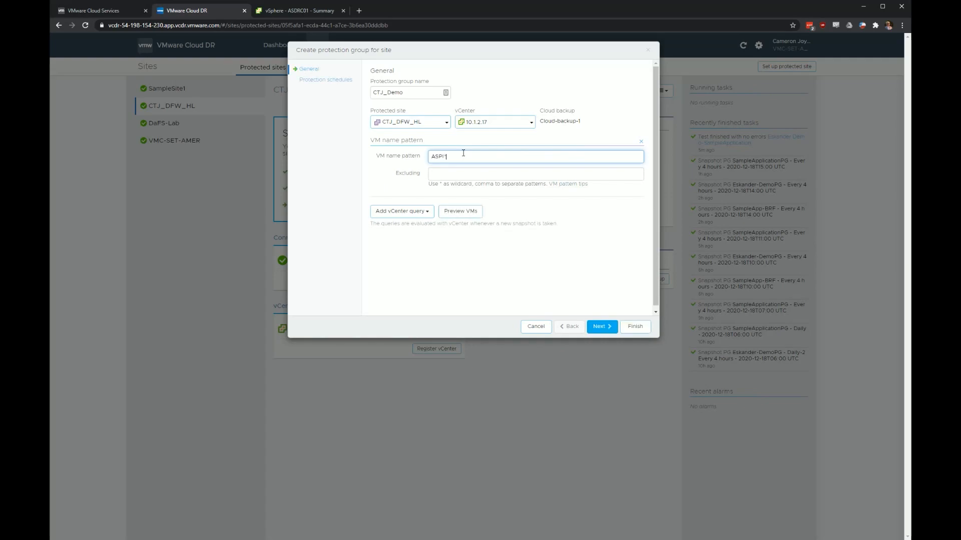
{"action": "key", "text": "Tab"}
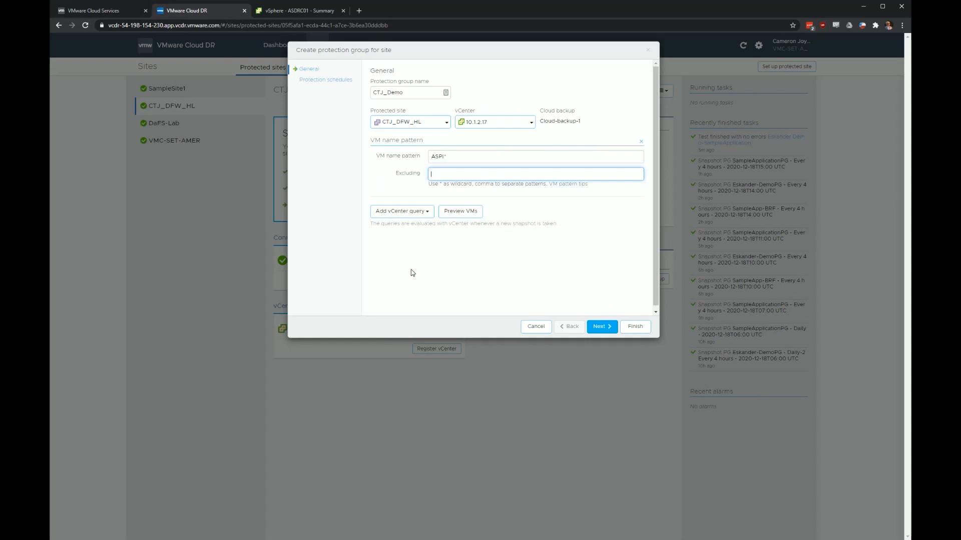
{"action": "left_click", "coordinate": [440, 183]}
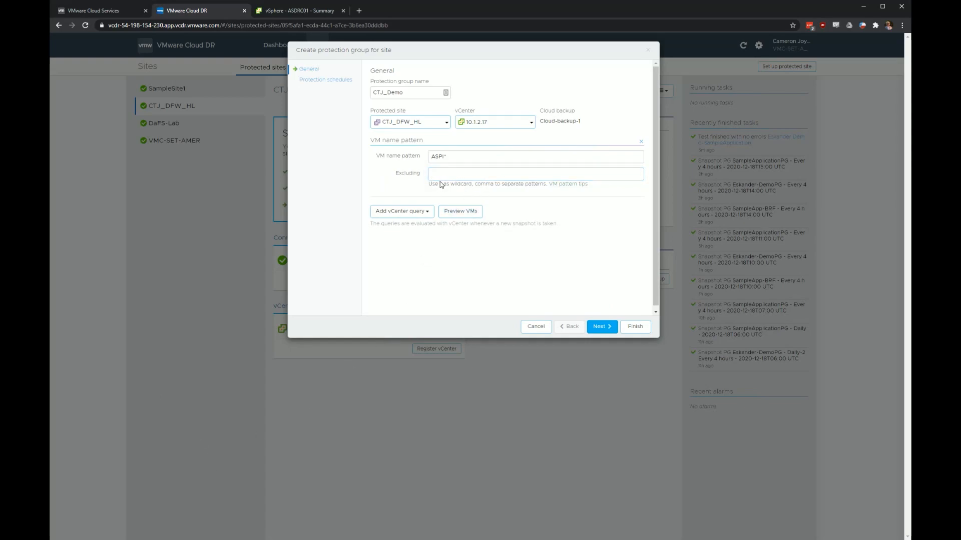
- Preview the VMs matching ASPI*, then try and cancel a tag-based query
{"action": "left_click", "coordinate": [478, 212]}
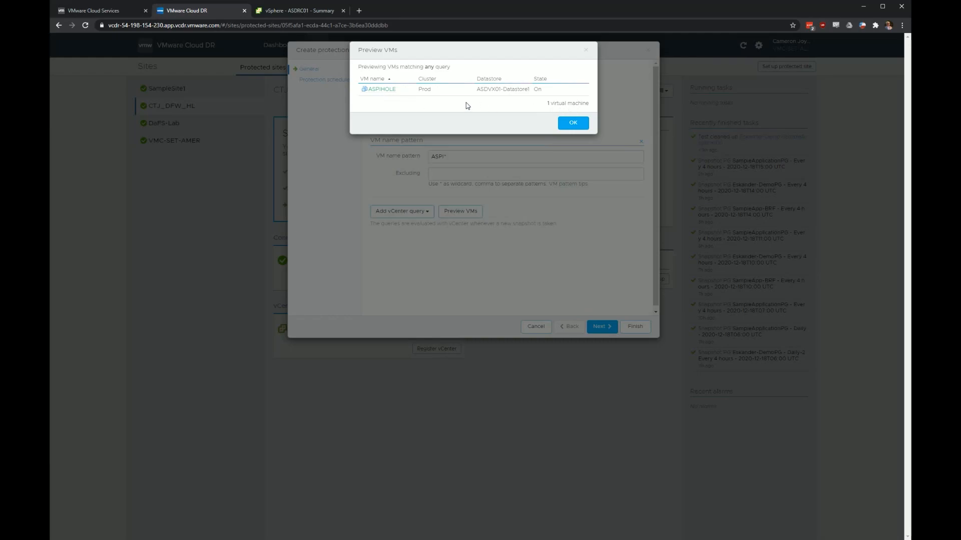
{"action": "left_click", "coordinate": [571, 123]}
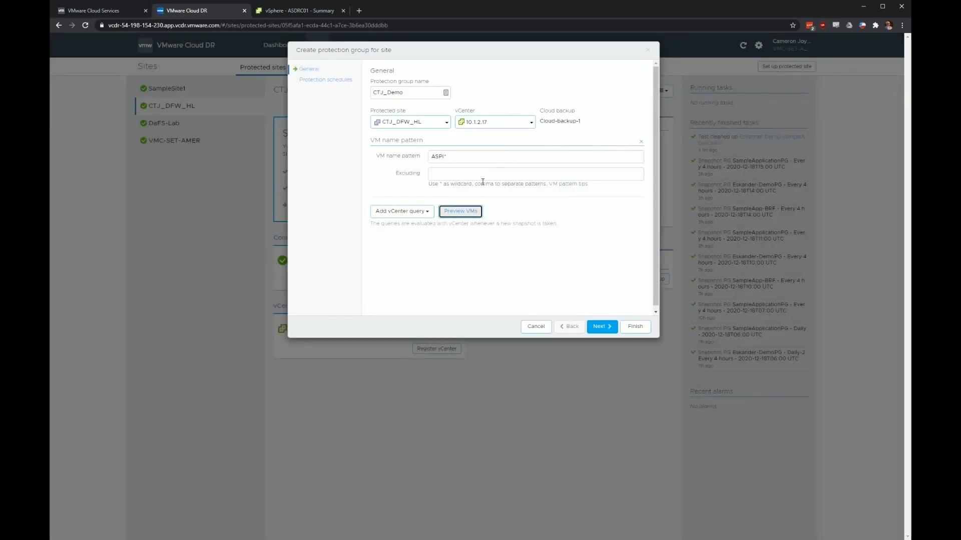
{"action": "left_click", "coordinate": [416, 211]}
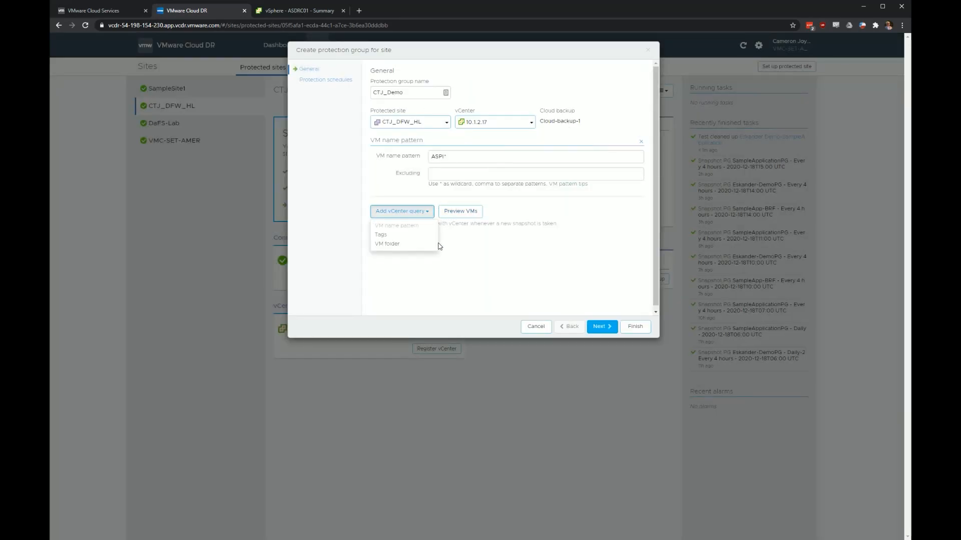
{"action": "left_click", "coordinate": [420, 235]}
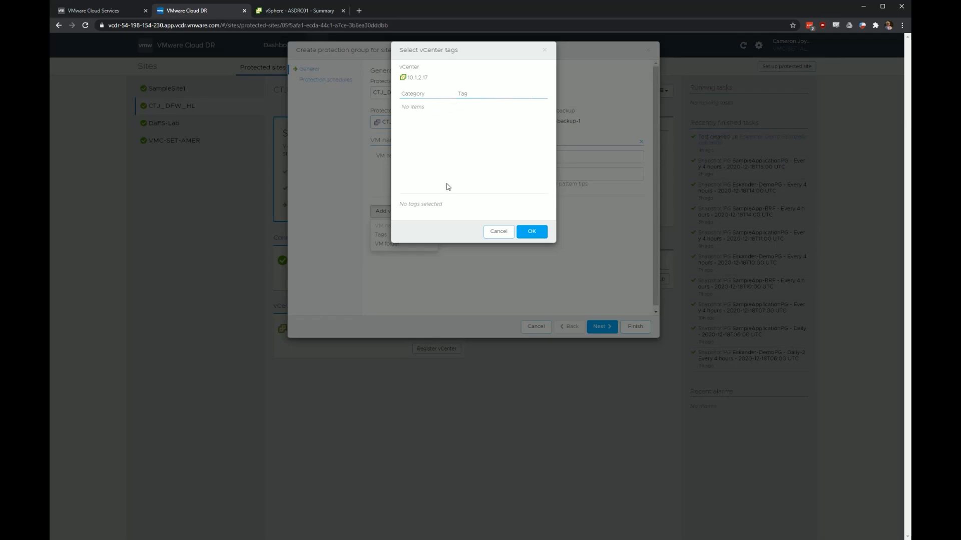
{"action": "left_click", "coordinate": [507, 233]}
- Try a VM folder query, previewing the Network and Apps folders, then cancel it
{"action": "left_click", "coordinate": [417, 211]}
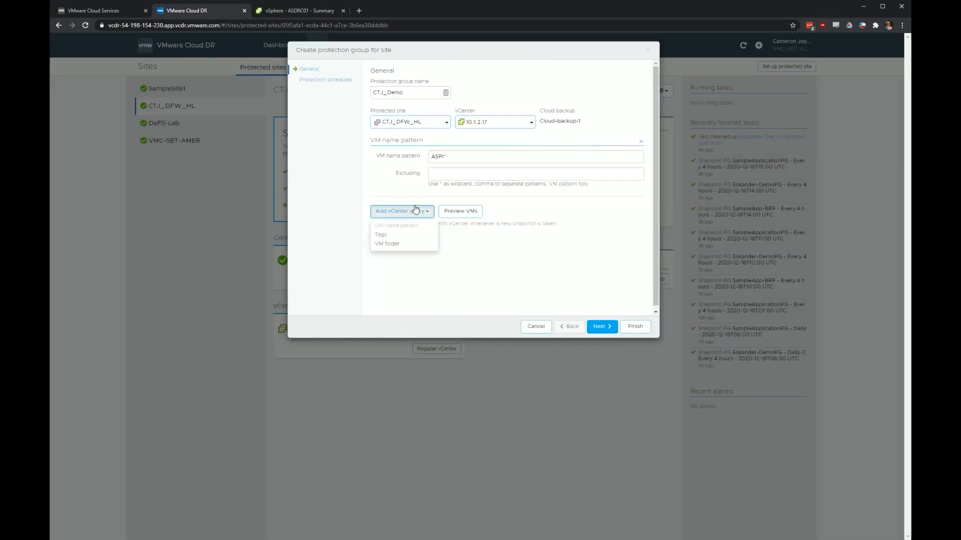
{"action": "left_click", "coordinate": [418, 244]}
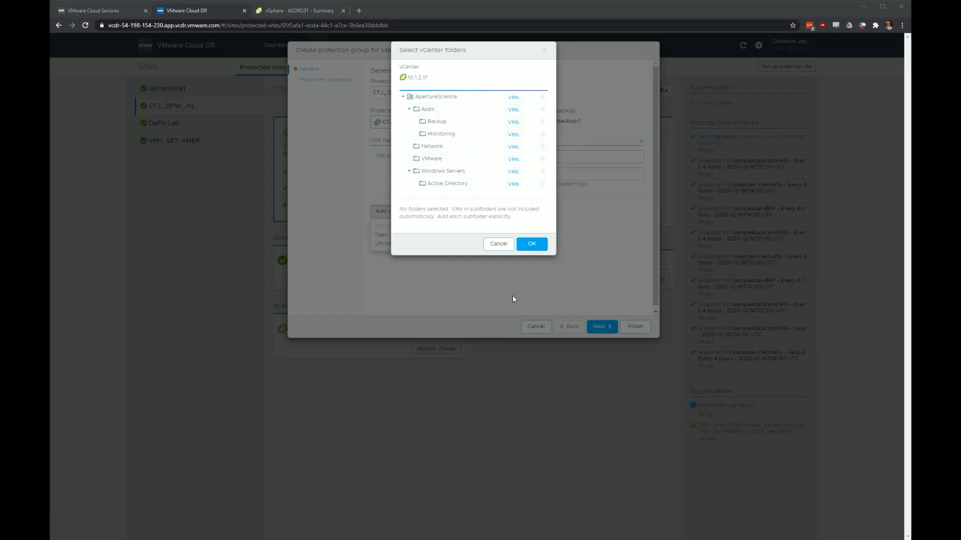
{"action": "left_click", "coordinate": [513, 296]}
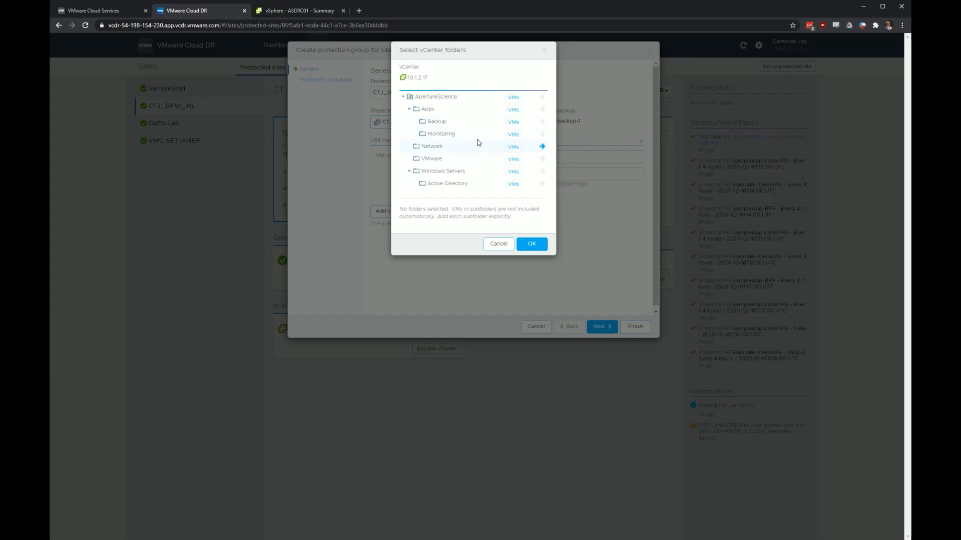
{"action": "left_click", "coordinate": [518, 148]}
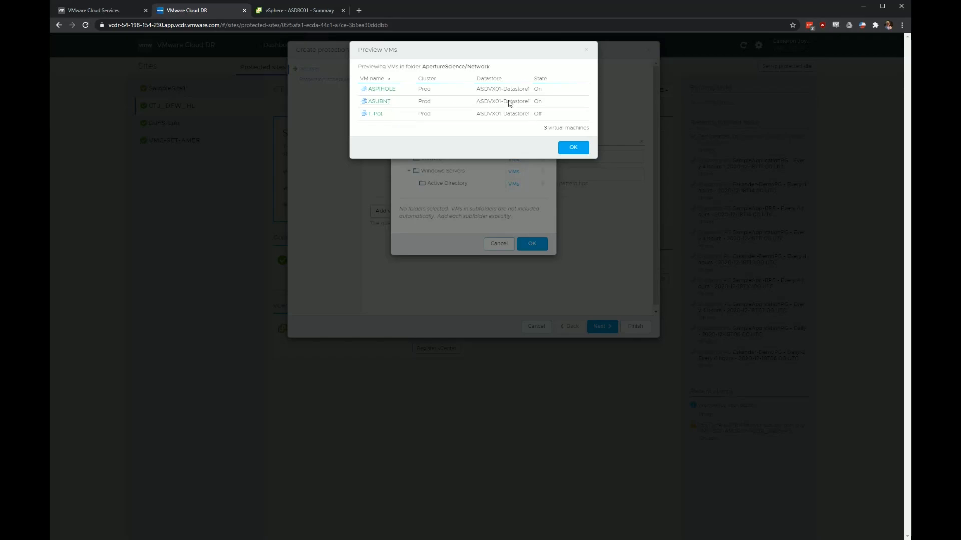
{"action": "left_click", "coordinate": [573, 148]}
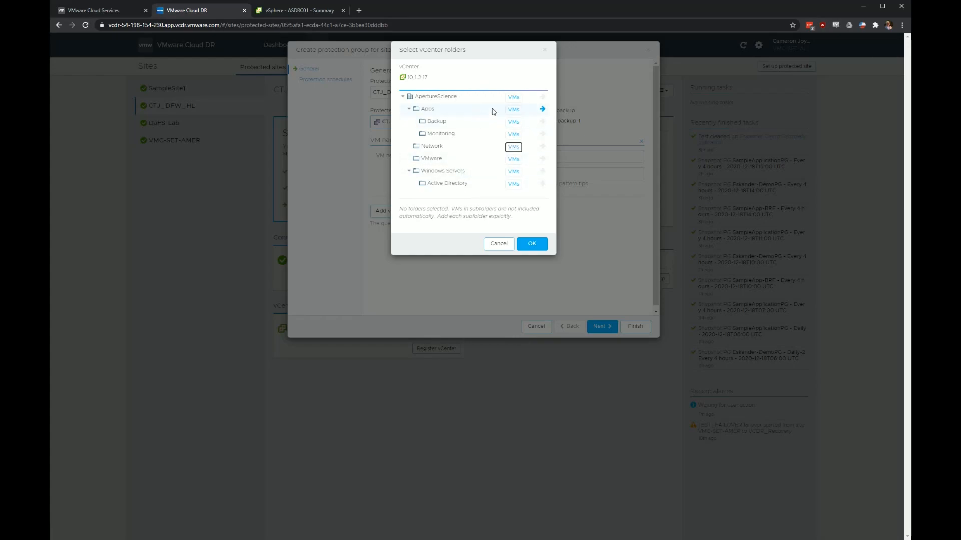
{"action": "left_click", "coordinate": [513, 110]}
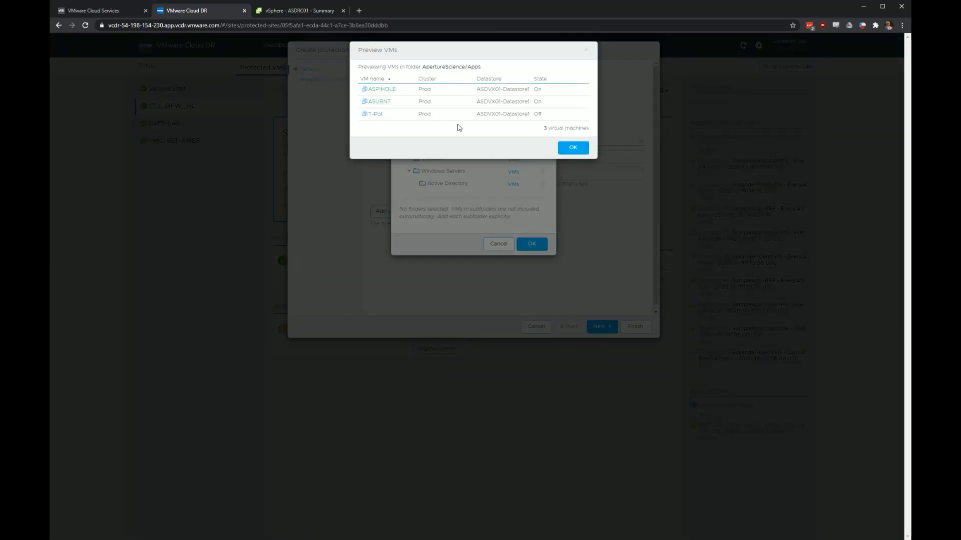
{"action": "left_click", "coordinate": [572, 140]}
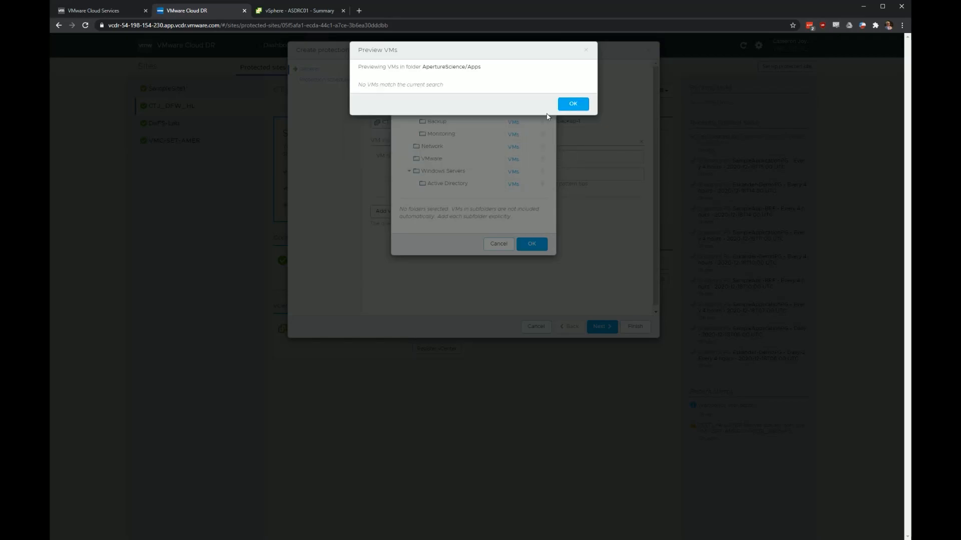
{"action": "left_click", "coordinate": [572, 104]}
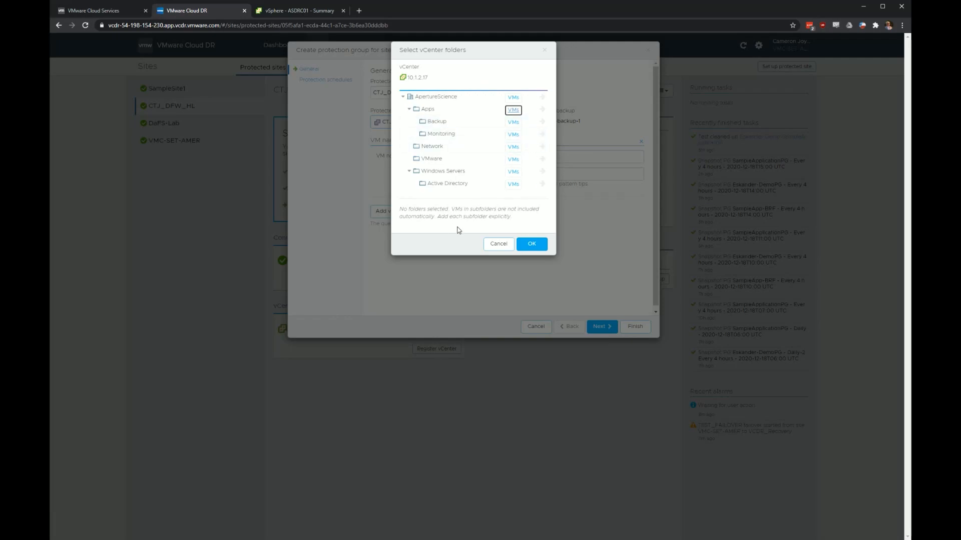
{"action": "left_click", "coordinate": [522, 245]}
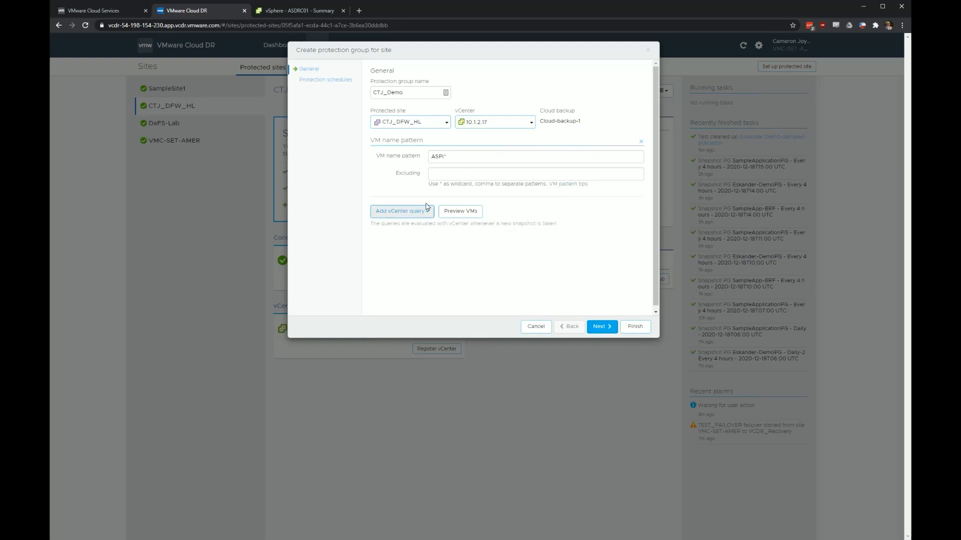
- Dismiss the other query types and continue to Protection schedules
{"action": "left_click", "coordinate": [393, 212]}
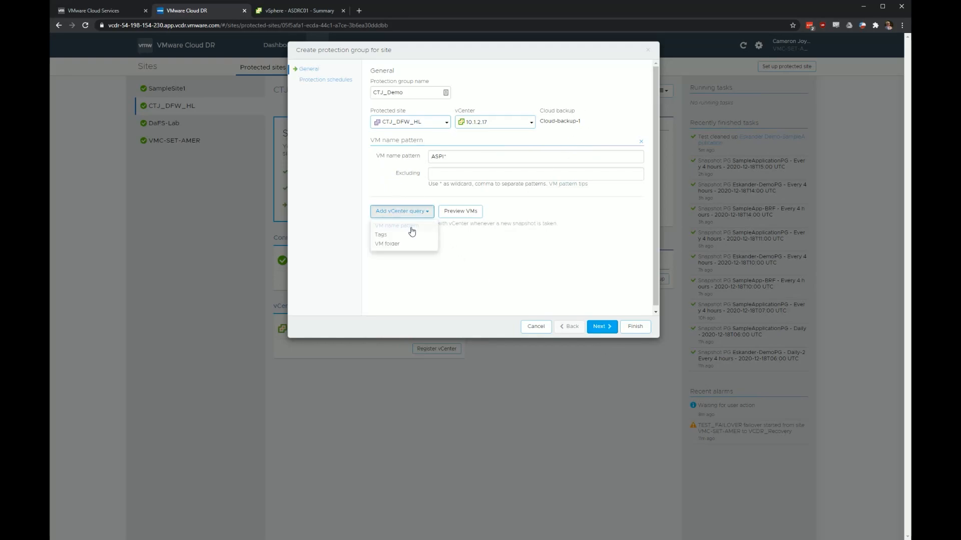
{"action": "left_click", "coordinate": [565, 246]}
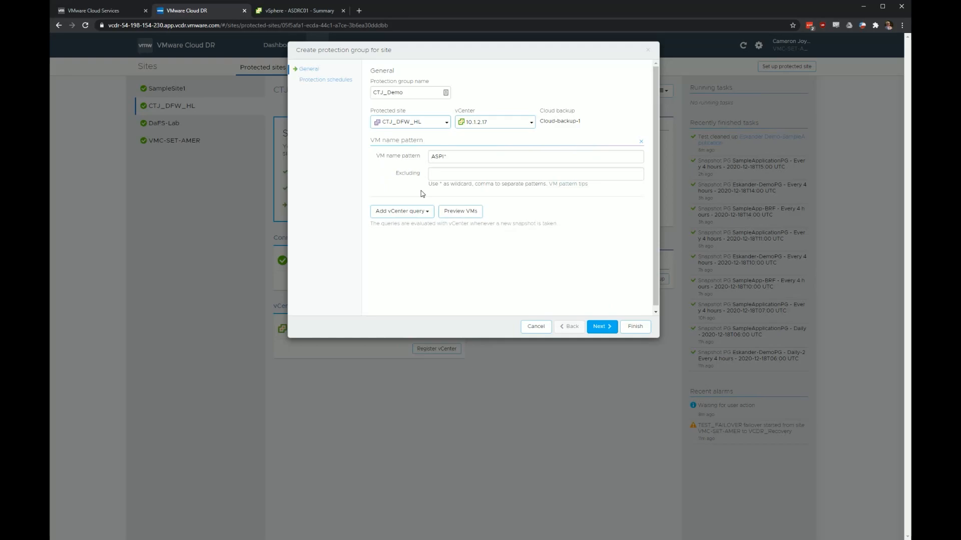
{"action": "left_click", "coordinate": [603, 328]}
- Set the first schedule to snapshots every 4 hours, kept for 1 day
{"action": "left_click", "coordinate": [419, 107]}
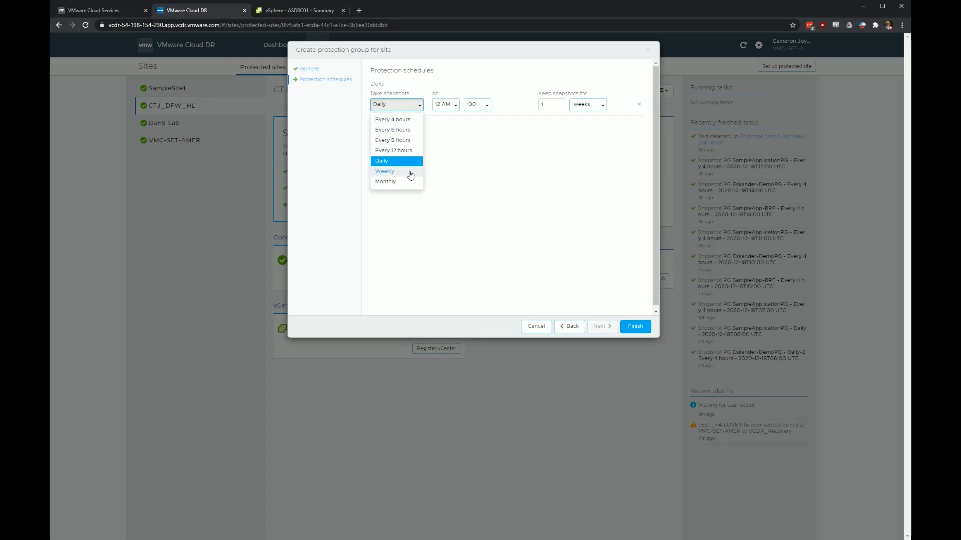
{"action": "left_click", "coordinate": [400, 120]}
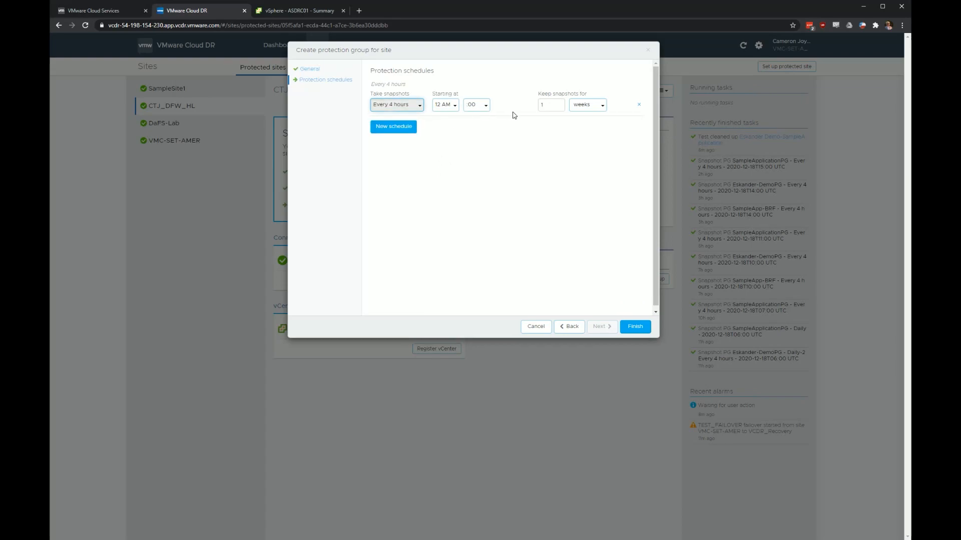
{"action": "left_click", "coordinate": [548, 106]}
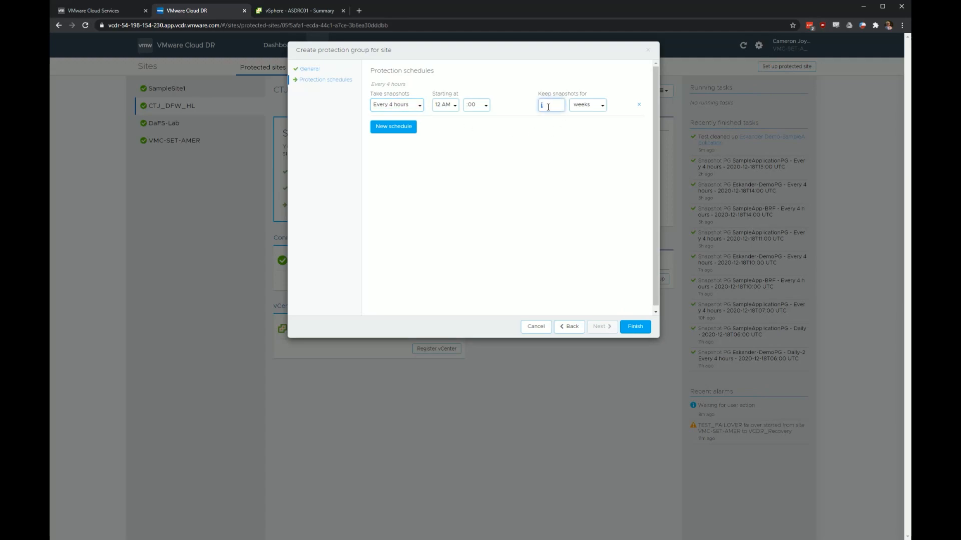
{"action": "left_click", "coordinate": [581, 106]}
{"action": "left_click", "coordinate": [584, 128]}
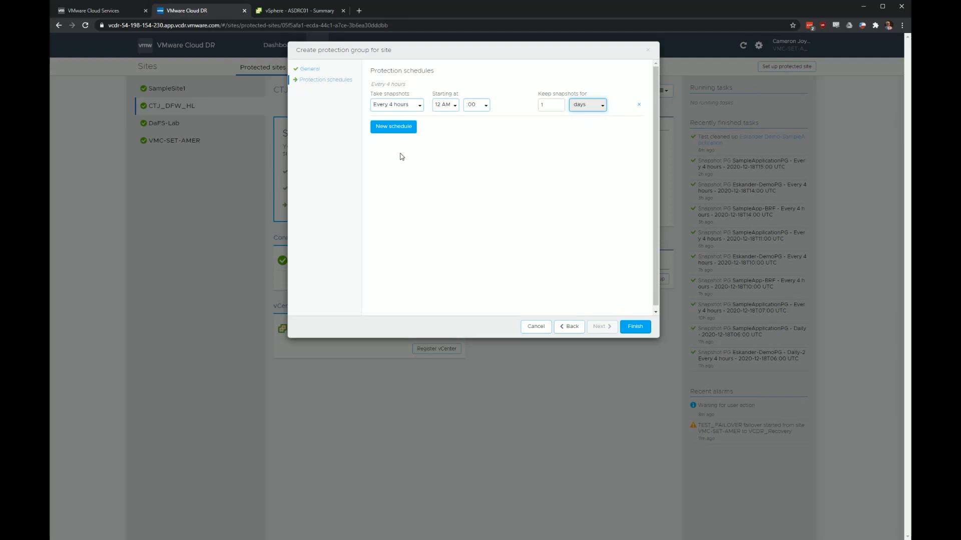
- Add daily (2 weeks) and weekly Sunday (4 weeks) schedules and create the group
{"action": "left_click", "coordinate": [390, 128]}
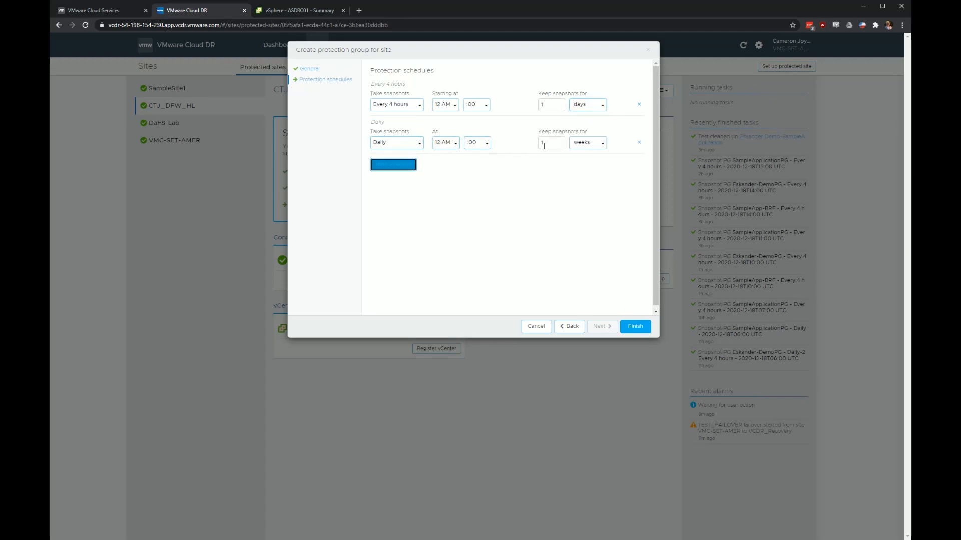
{"action": "left_click", "coordinate": [543, 146]}
{"action": "type", "text": "2"}
{"action": "left_click", "coordinate": [410, 169]}
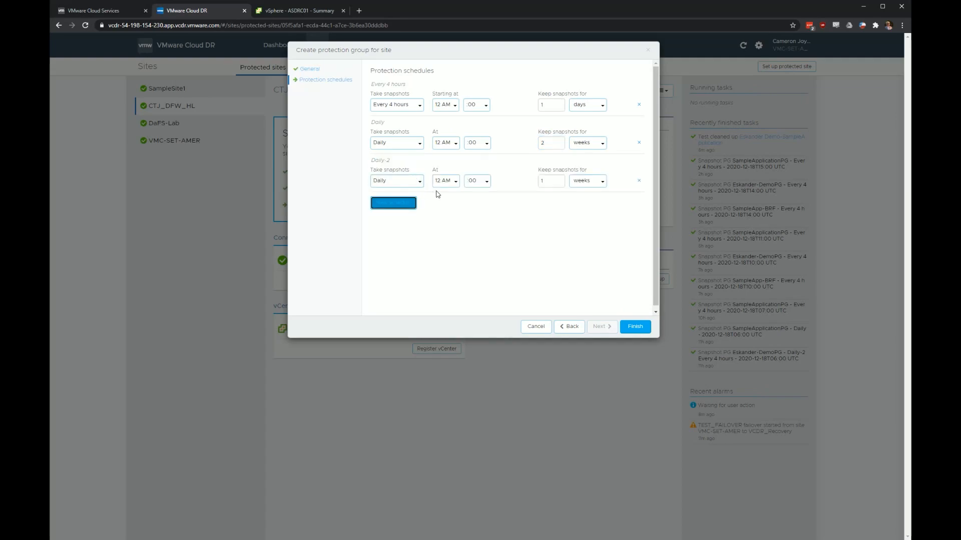
{"action": "left_click", "coordinate": [396, 180]}
{"action": "left_click", "coordinate": [407, 248]}
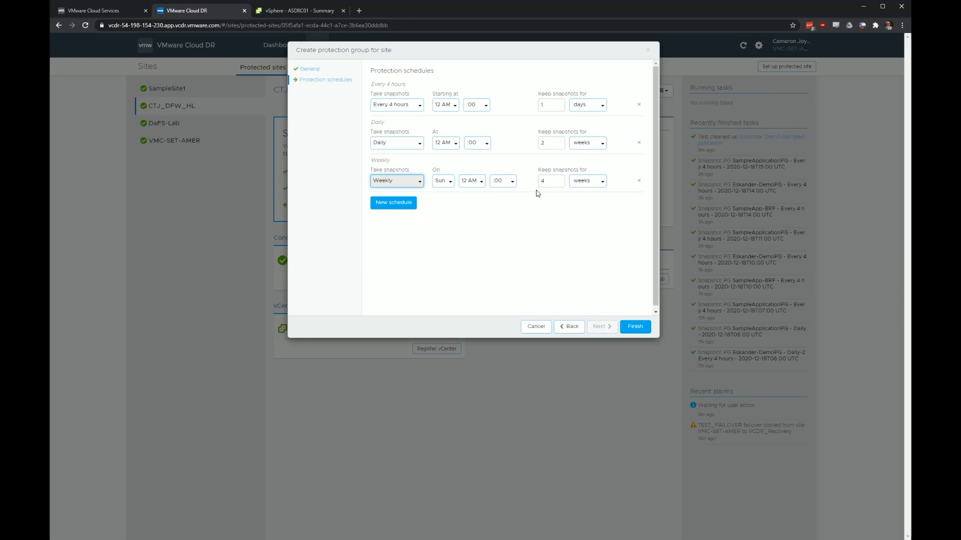
{"action": "left_click", "coordinate": [634, 327]}
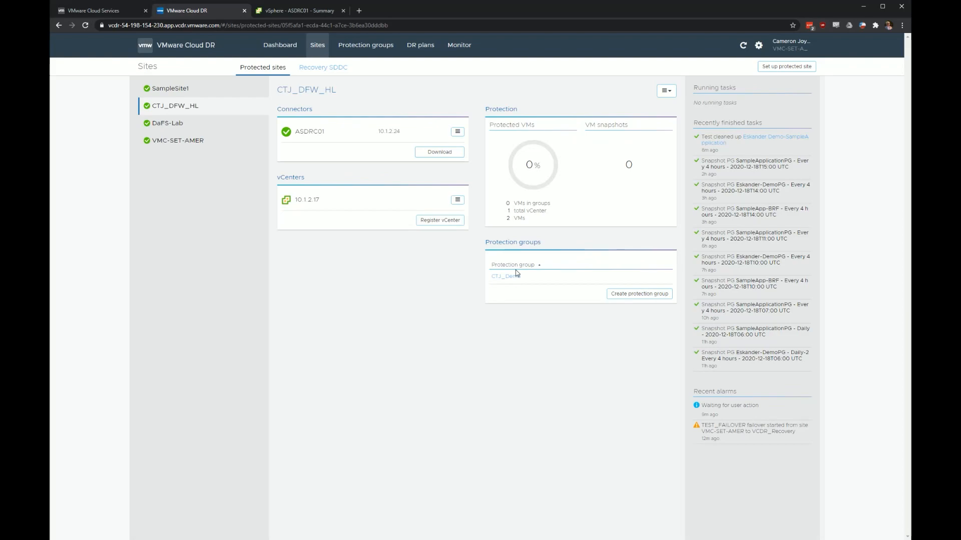
- Open the CTJ_Demo protection group and start a manual snapshot
{"action": "left_click", "coordinate": [538, 266]}
{"action": "left_click", "coordinate": [511, 277]}
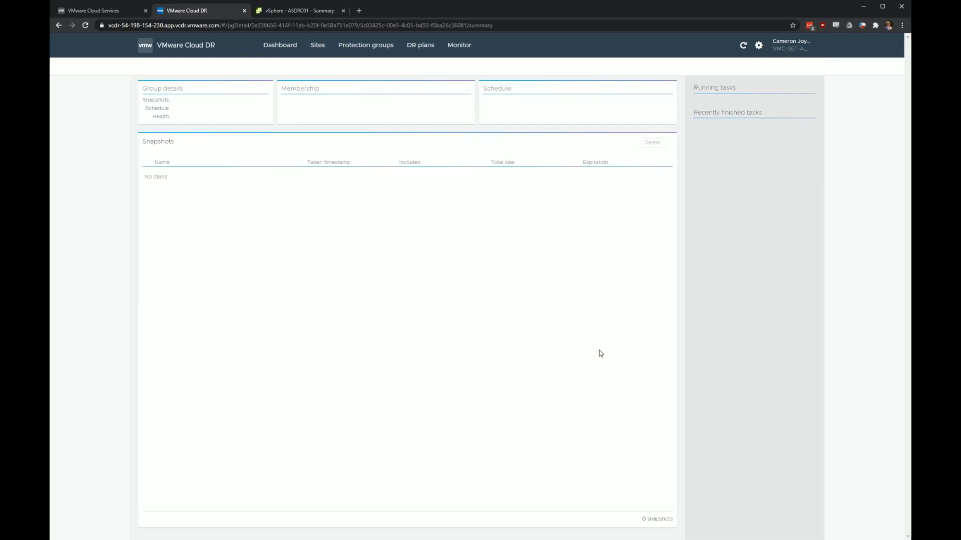
{"action": "left_click", "coordinate": [720, 67]}
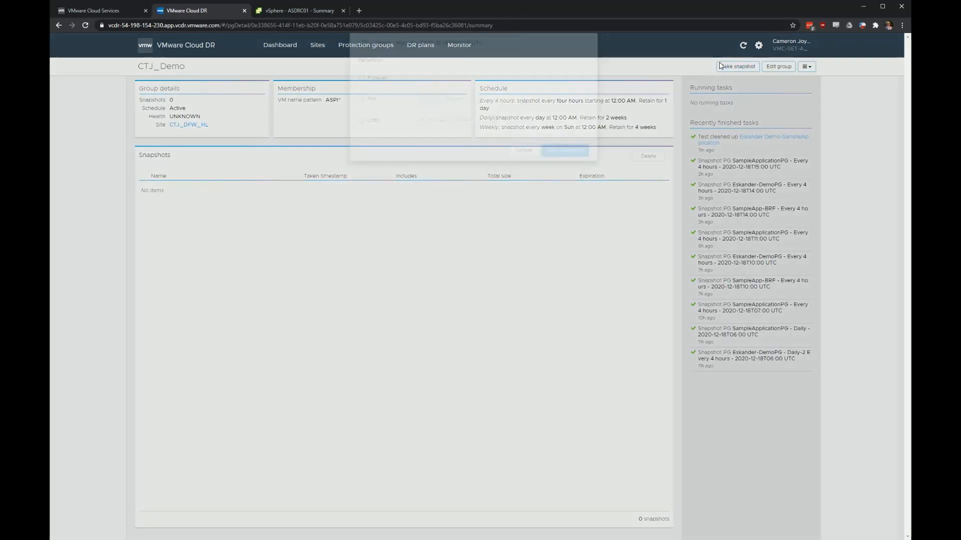
- Rename the snapshot to 'CTJ_Demo - Initial' by replacing the timestamp
{"action": "triple_click", "coordinate": [421, 80]}
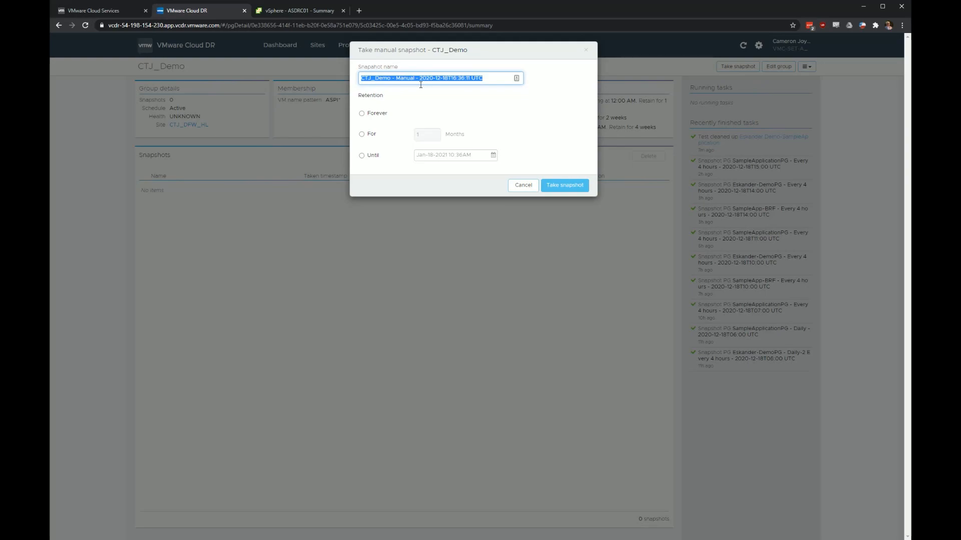
{"action": "left_click", "coordinate": [397, 79]}
{"action": "left_click_drag", "start_coordinate": [397, 79], "coordinate": [649, 100]}
{"action": "key", "text": "BackSpace"}
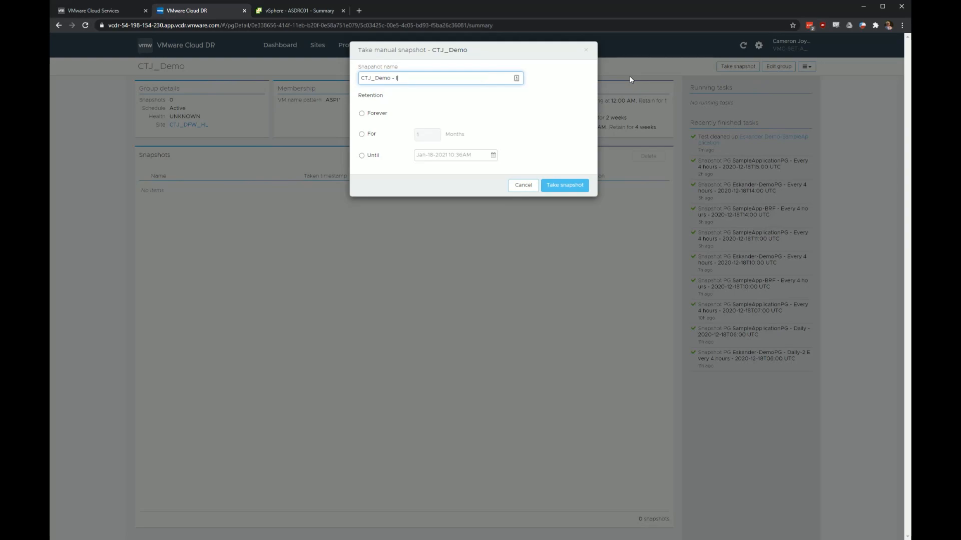
{"action": "type", "text": "Initial"}
- Set the snapshot retention to 6 Months
{"action": "left_click", "coordinate": [361, 134]}
{"action": "double_click", "coordinate": [437, 135]}
{"action": "type", "text": "6"}
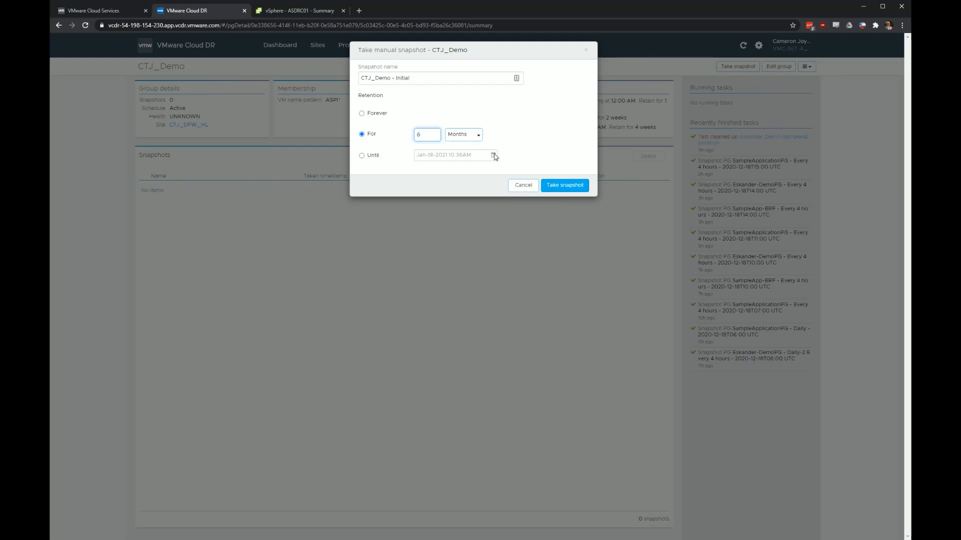
{"action": "left_click", "coordinate": [523, 160]}
- Take the CTJ_Demo - Initial snapshot and go to the Sites page for VCDR_Recovery
{"action": "left_click", "coordinate": [579, 186]}
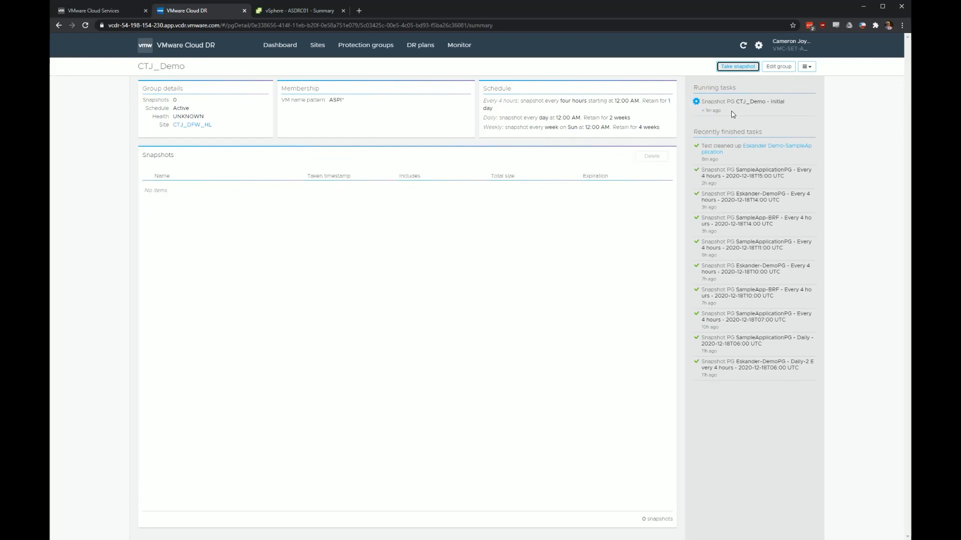
{"action": "left_click", "coordinate": [318, 48]}
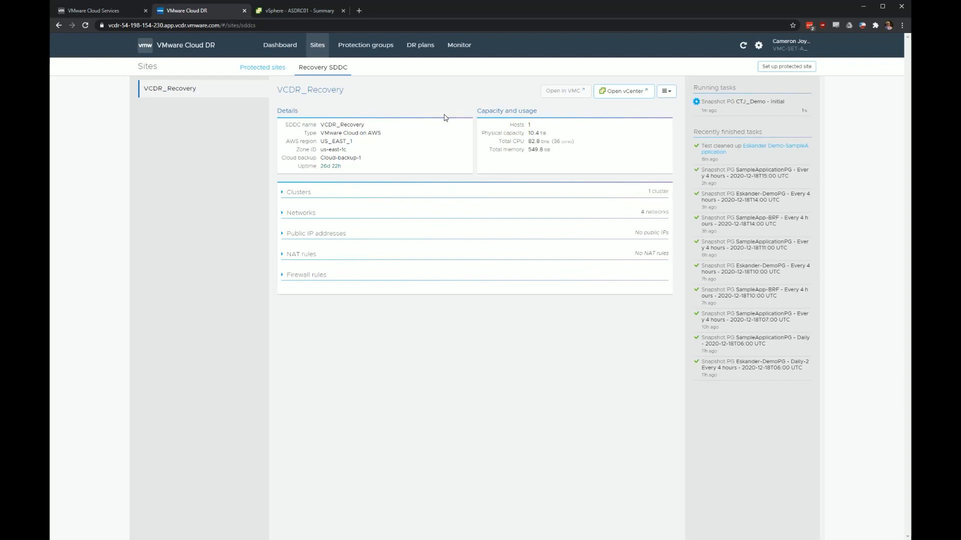
- Expand the VCDR_Recovery clusters and begin adding 2 hosts to Cluster-1
{"action": "left_click", "coordinate": [358, 199]}
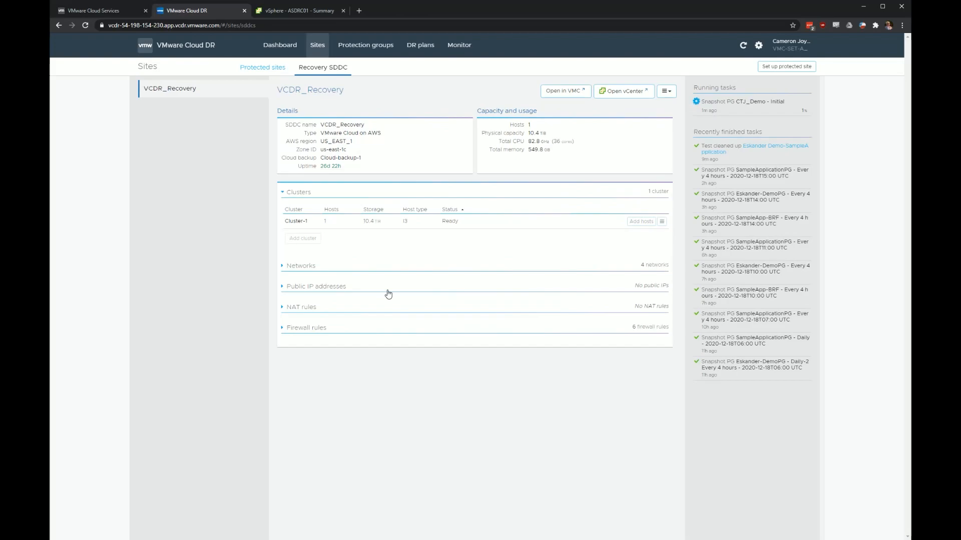
{"action": "left_click", "coordinate": [642, 222]}
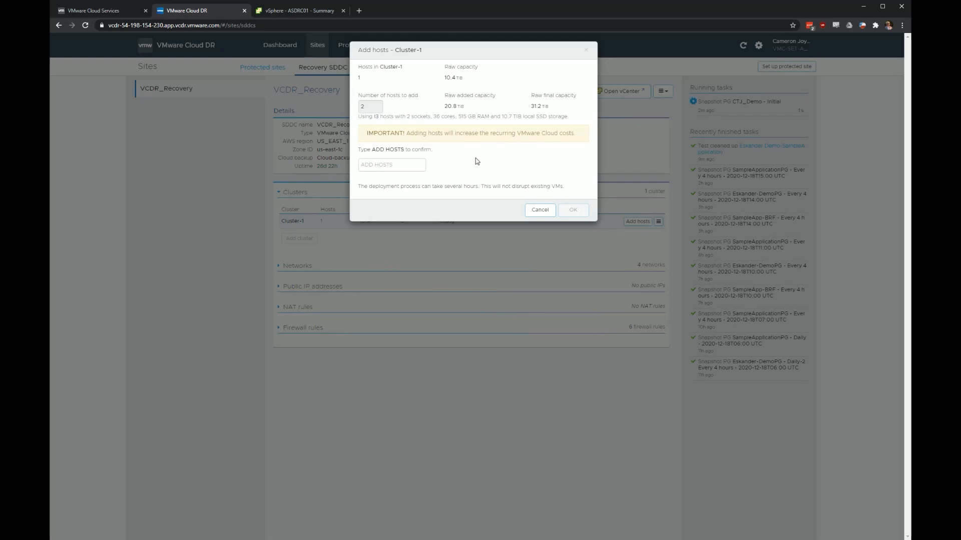
- Cancel adding hosts to Cluster-1 and open the VCDR_Recovery SDDC in VMware Cloud
{"action": "left_click", "coordinate": [399, 163]}
{"action": "left_click", "coordinate": [545, 210]}
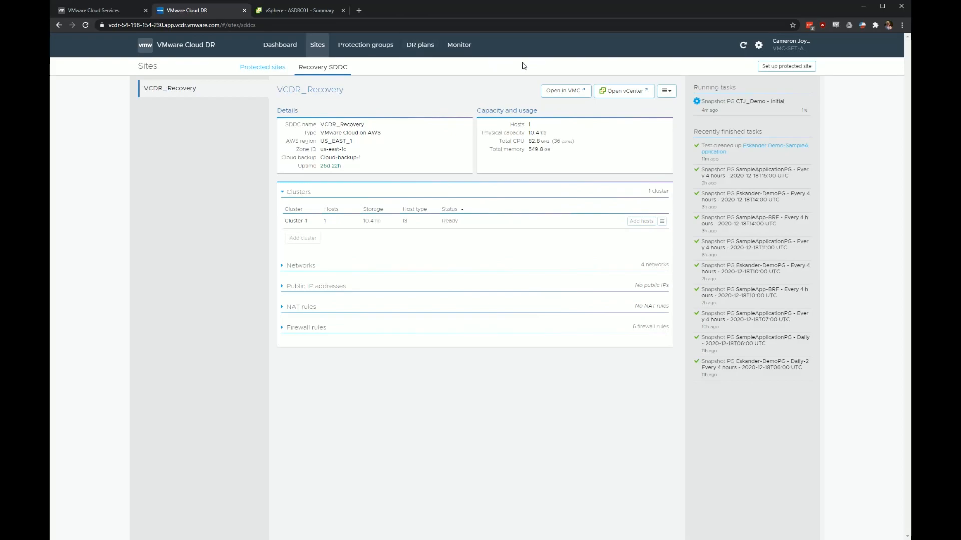
{"action": "left_click", "coordinate": [562, 91]}
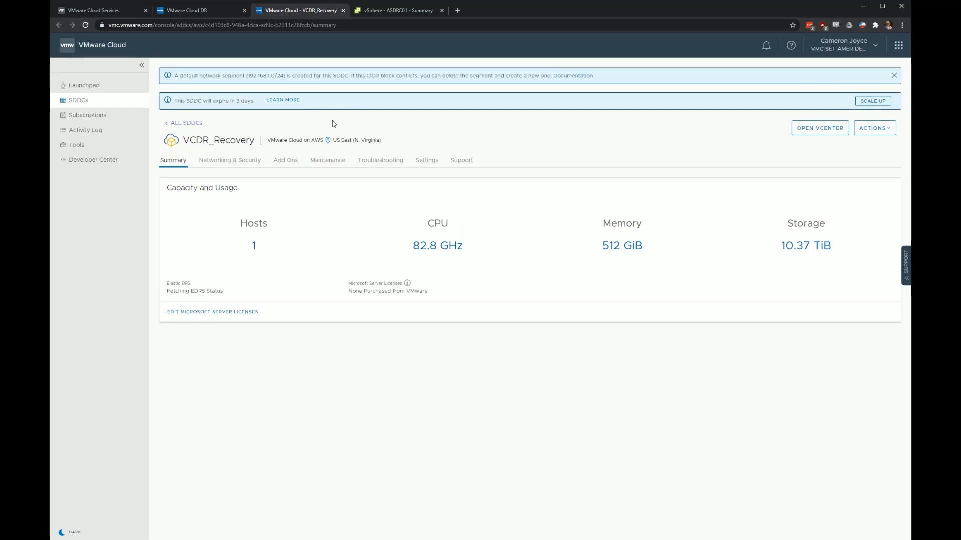
- Open the Networking & Security overview for the VCDR_Recovery SDDC
{"action": "left_click", "coordinate": [228, 160]}
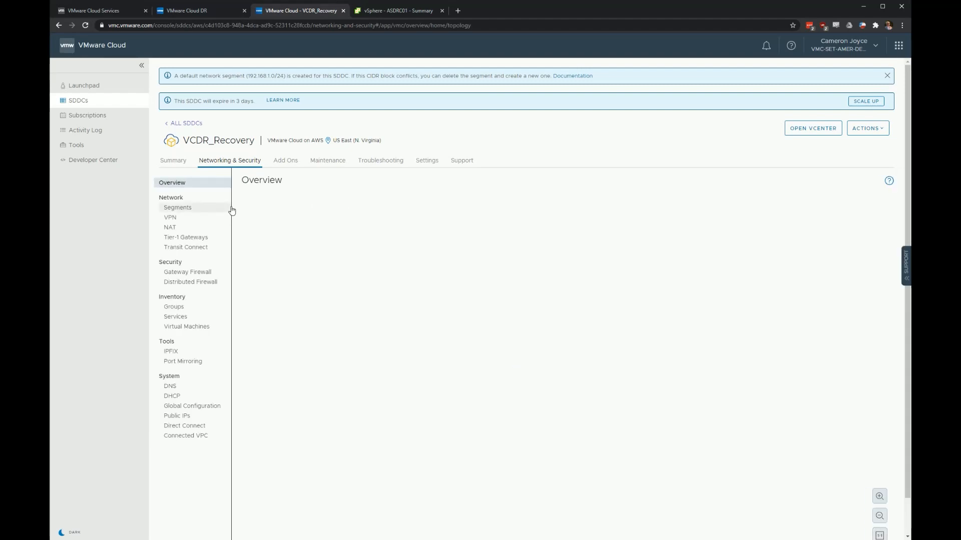
- Check the route-based VPN list, where set-vcdr-vpn (BGP ASN 65010) reports Success
{"action": "left_click", "coordinate": [205, 222]}
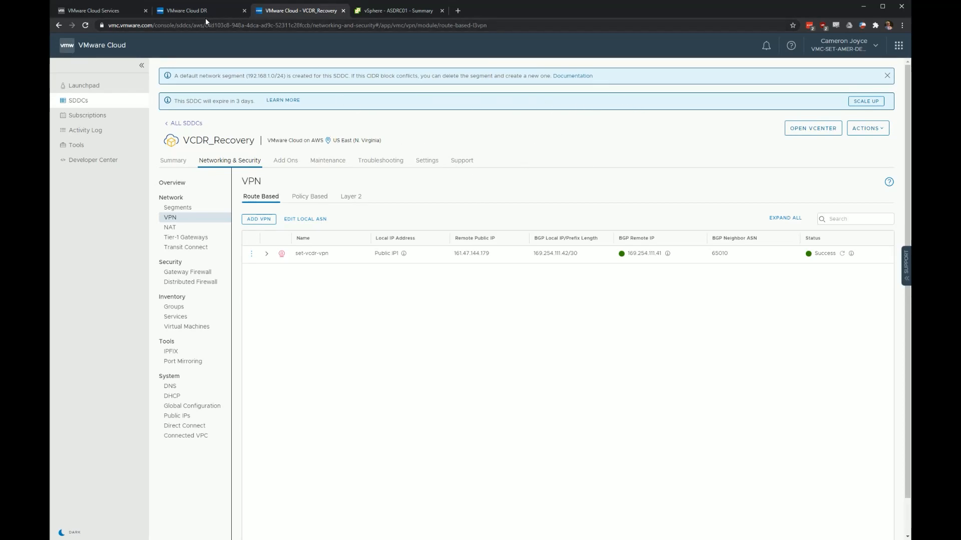
{"action": "left_click", "coordinate": [192, 11]}
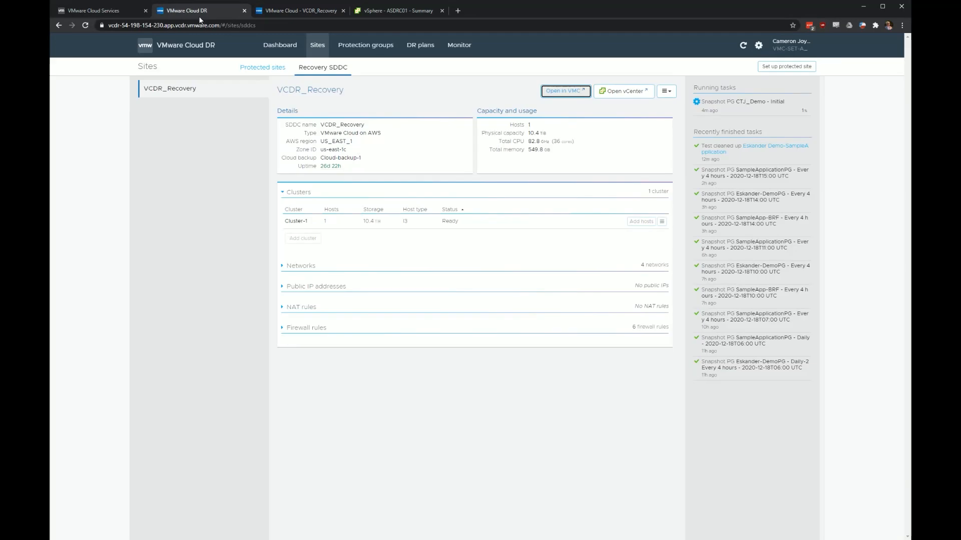
- In VMware Cloud DR, re-expand Clusters and list the four networks, including SDDC-CTJ-LAN 10.1.2.1/24
{"action": "left_click", "coordinate": [460, 195]}
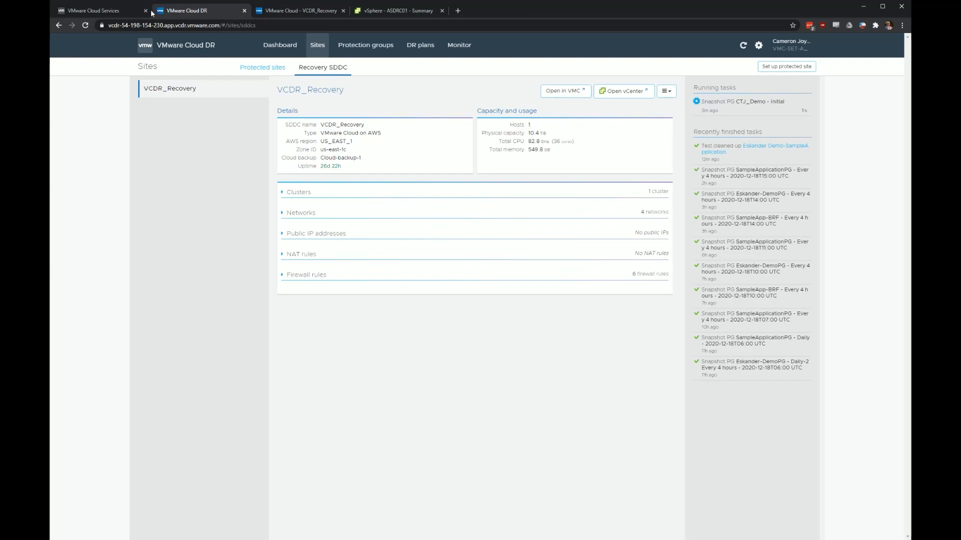
{"action": "left_click", "coordinate": [390, 210]}
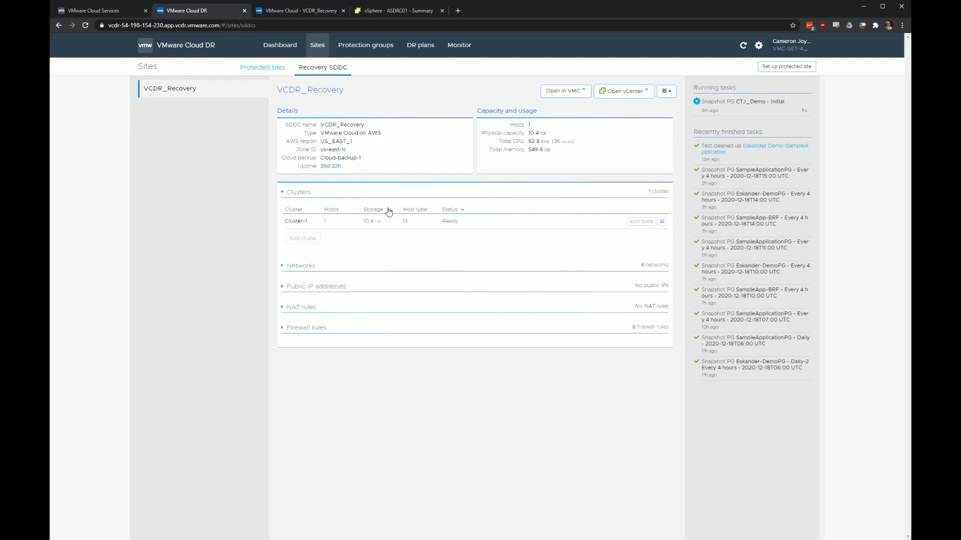
{"action": "left_click", "coordinate": [375, 271]}
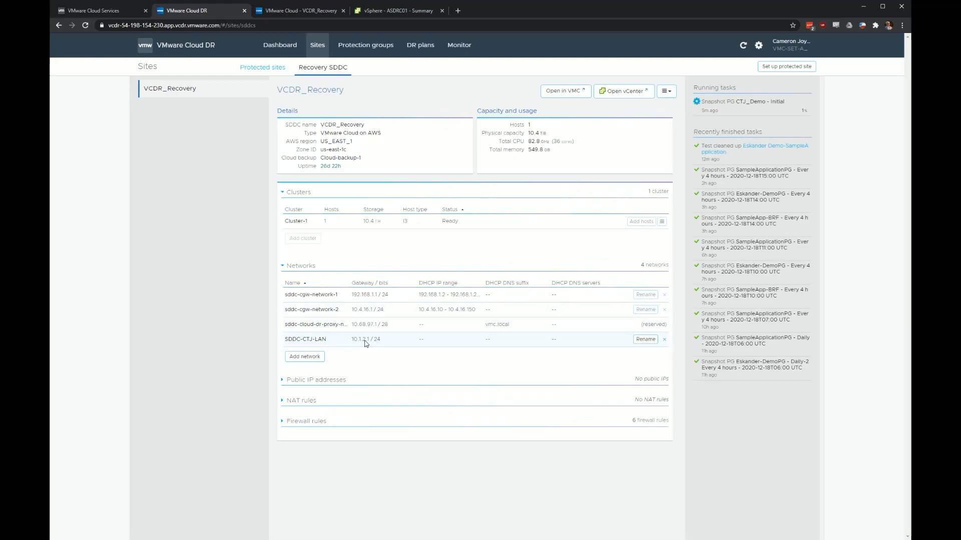
- Start adding a network to VCDR_Recovery, cancel it, and return to the VMware Cloud VPN page
{"action": "left_click", "coordinate": [314, 358]}
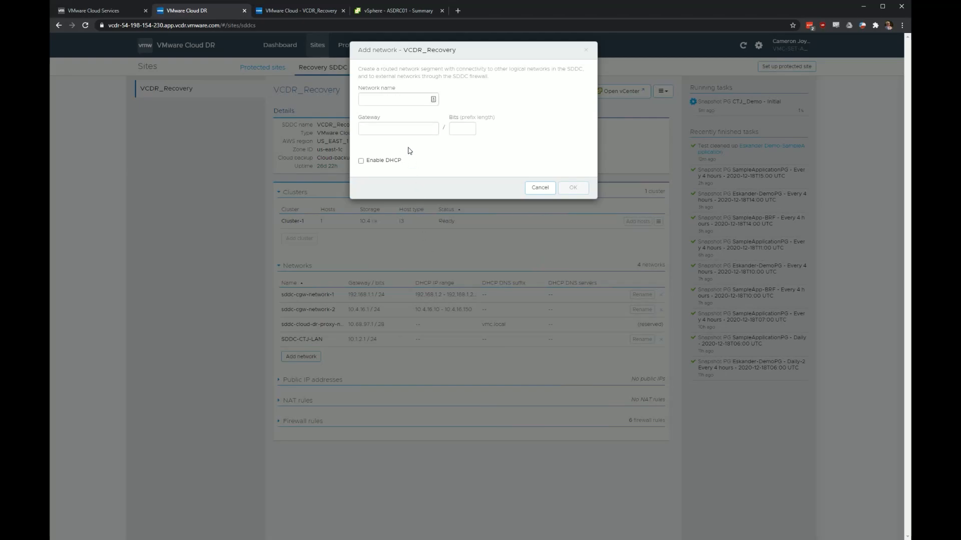
{"action": "left_click", "coordinate": [408, 102]}
{"action": "left_click", "coordinate": [414, 128]}
{"action": "key", "text": "Tab"}
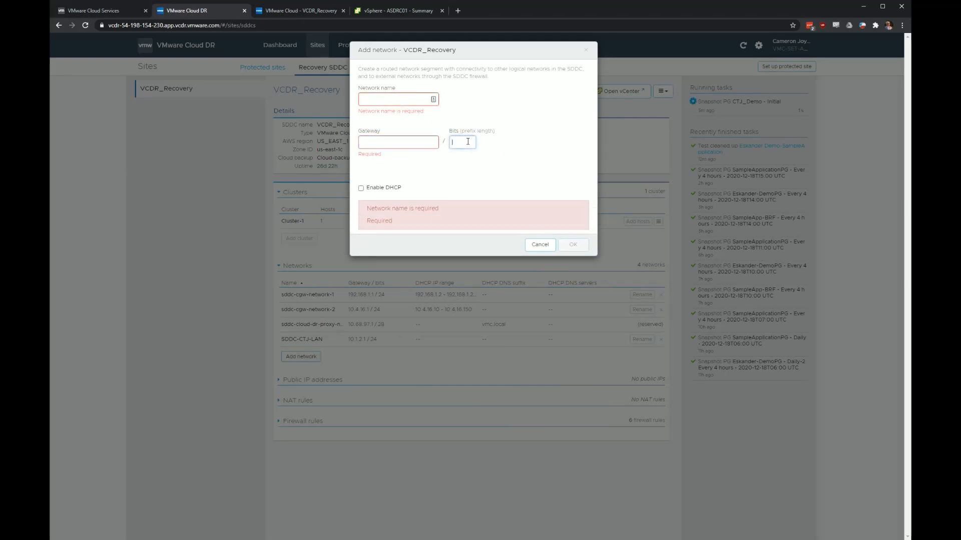
{"action": "left_click", "coordinate": [538, 245]}
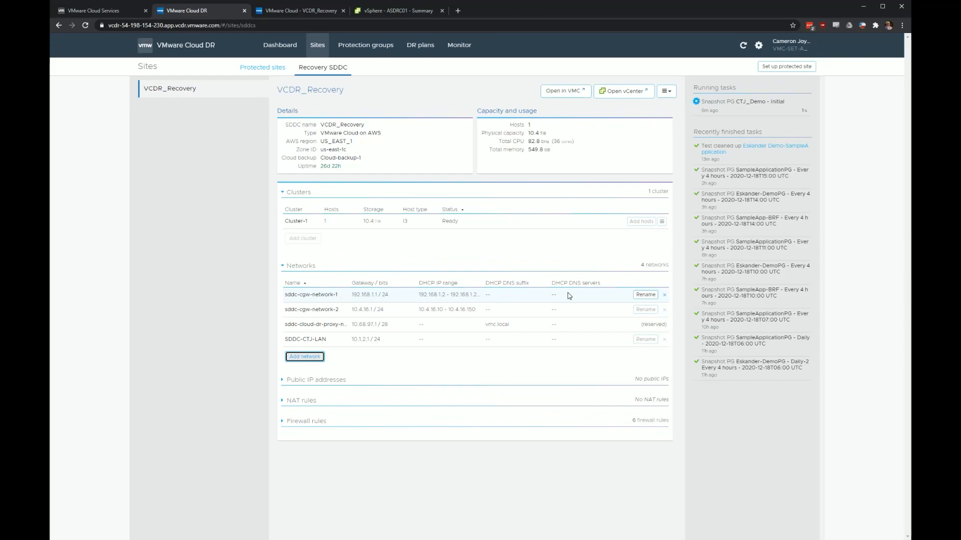
{"action": "key", "text": "ctrl+Tab"}
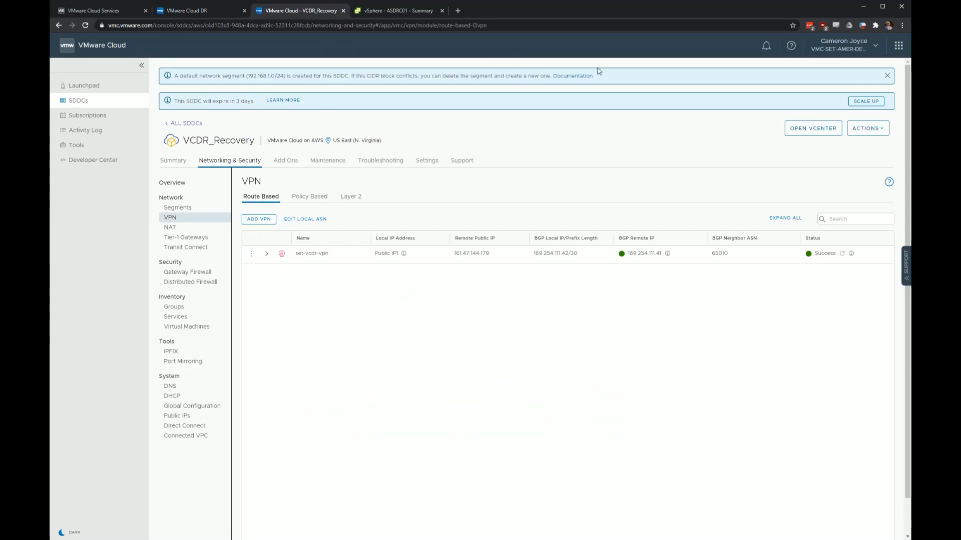
- Check VCDR_Recovery's add-ons (HCX active, Site Recovery available), then return to the Cloud DR page
{"action": "left_click", "coordinate": [281, 162]}
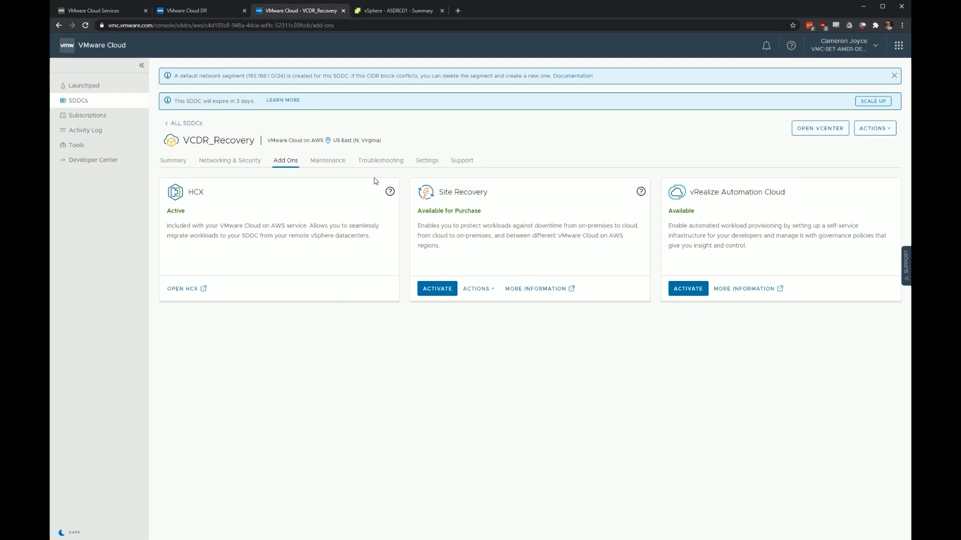
{"action": "left_click", "coordinate": [195, 9]}
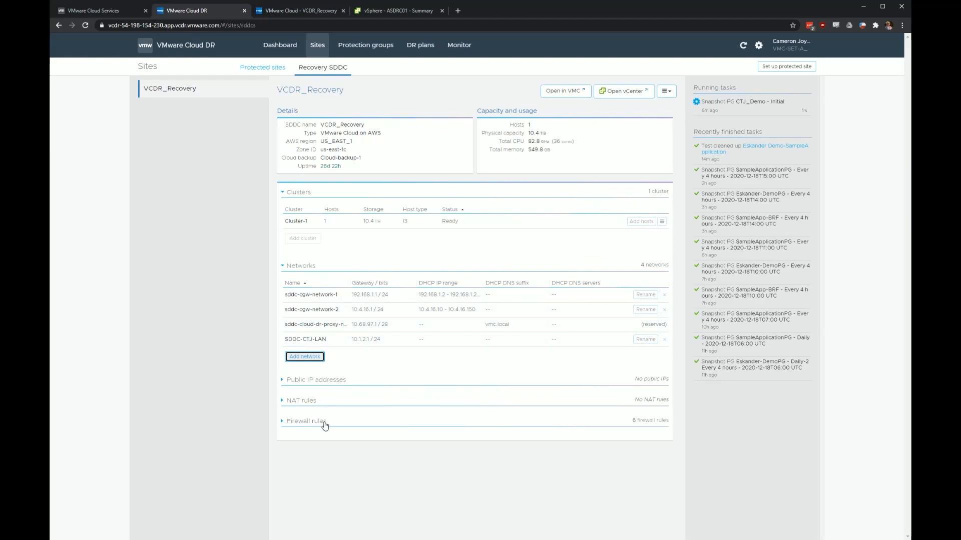
- Expand Public IP addresses and Firewall rules, then open the CTJ_Outbound rule for editing
{"action": "left_click", "coordinate": [329, 380]}
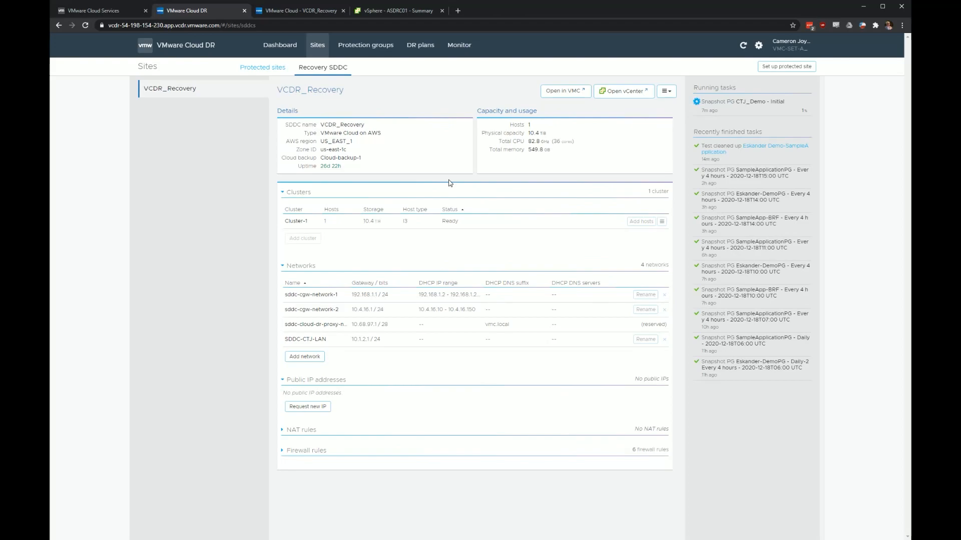
{"action": "left_click", "coordinate": [320, 458]}
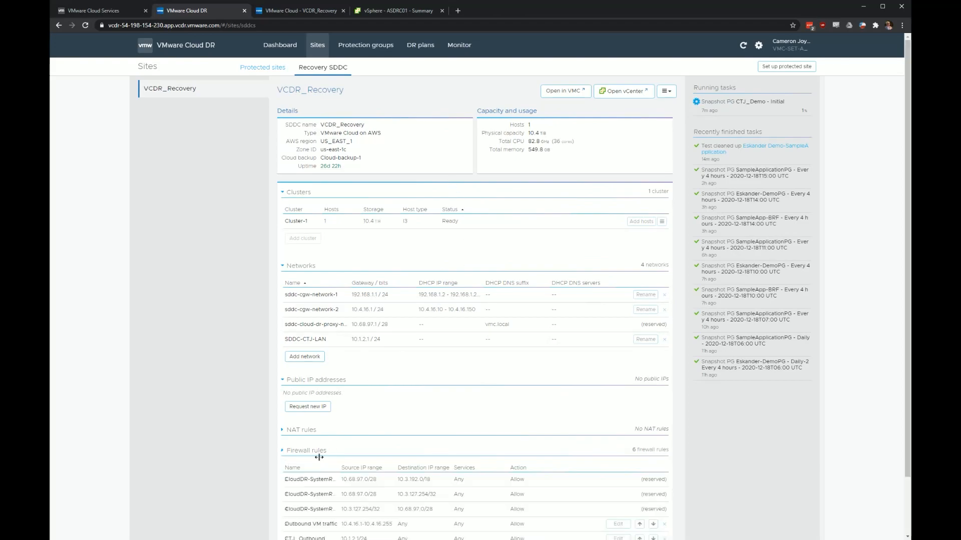
{"action": "scroll", "coordinate": [398, 435], "scroll_direction": "down", "scroll_amount": 2}
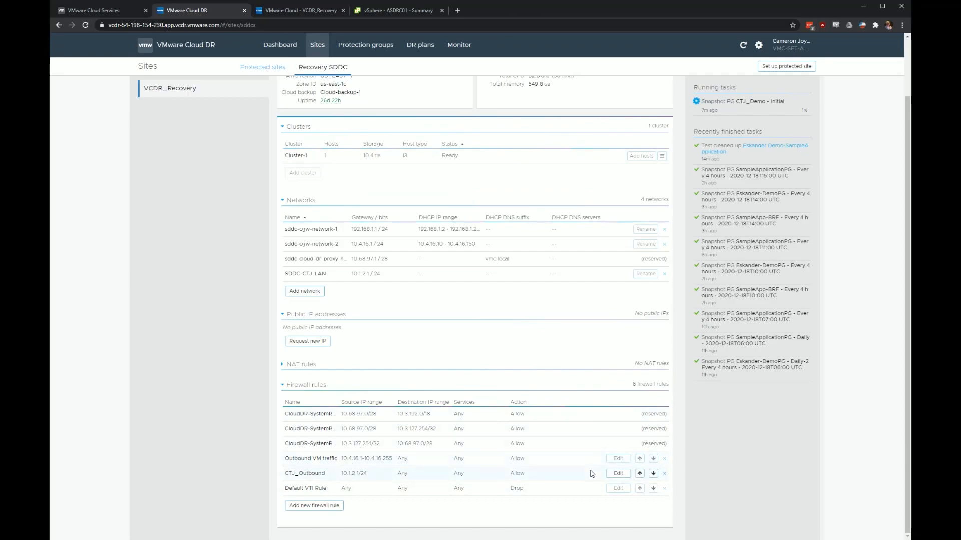
{"action": "left_click", "coordinate": [618, 473]}
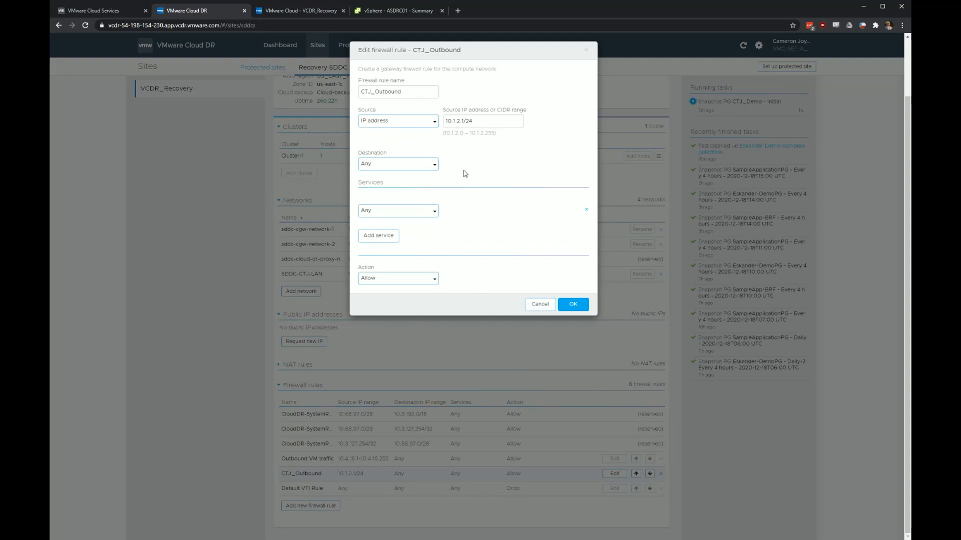
- Cancel the CTJ_Outbound rule editor, leaving the rule unchanged
{"action": "left_click", "coordinate": [528, 306]}
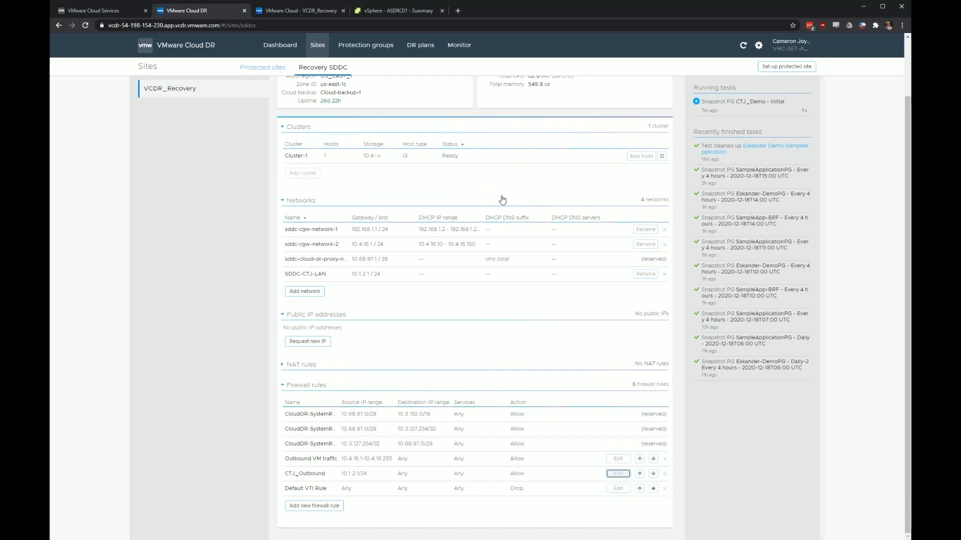
- Compare VMware Cloud's networking overview with Cloud DR's recovery SDDC clusters, networks and firewall rules
{"action": "left_click", "coordinate": [275, 15]}
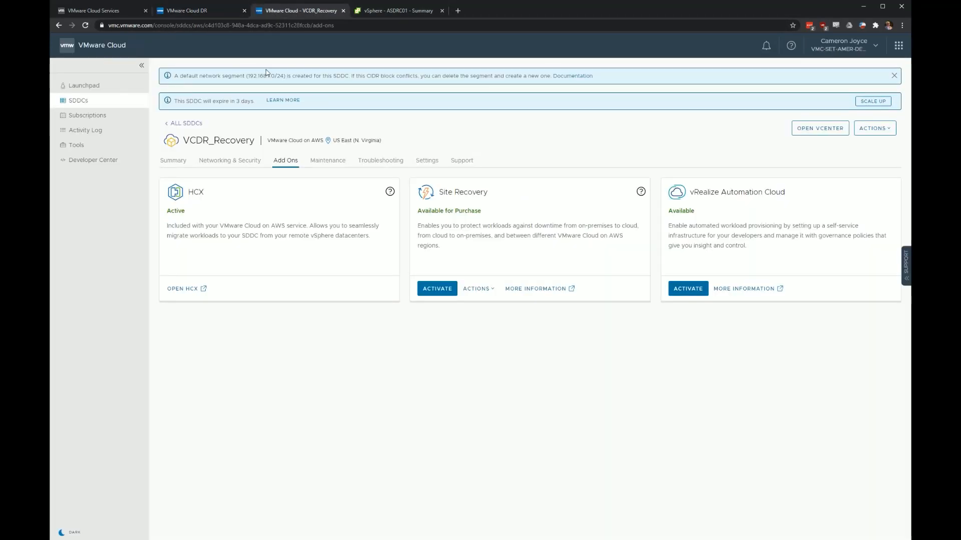
{"action": "left_click", "coordinate": [227, 161]}
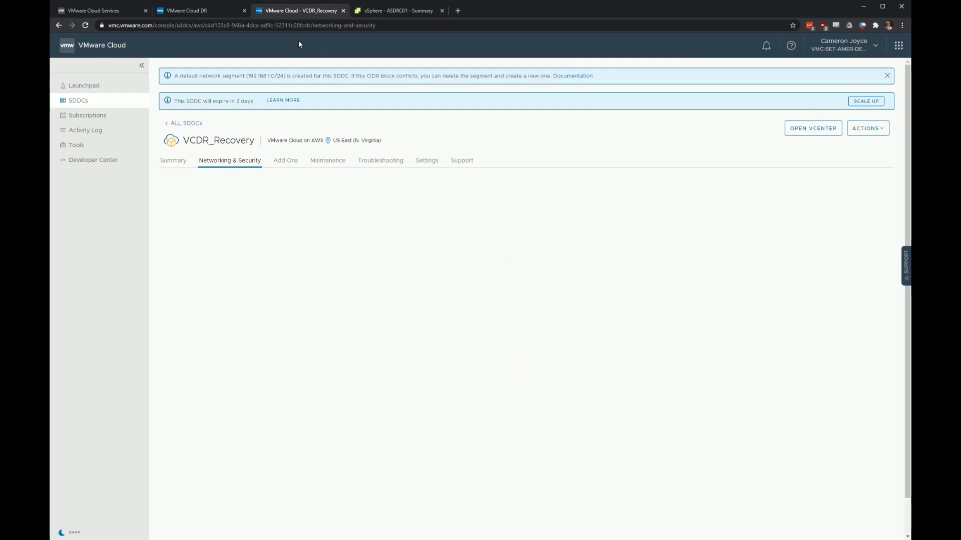
{"action": "left_click", "coordinate": [202, 11]}
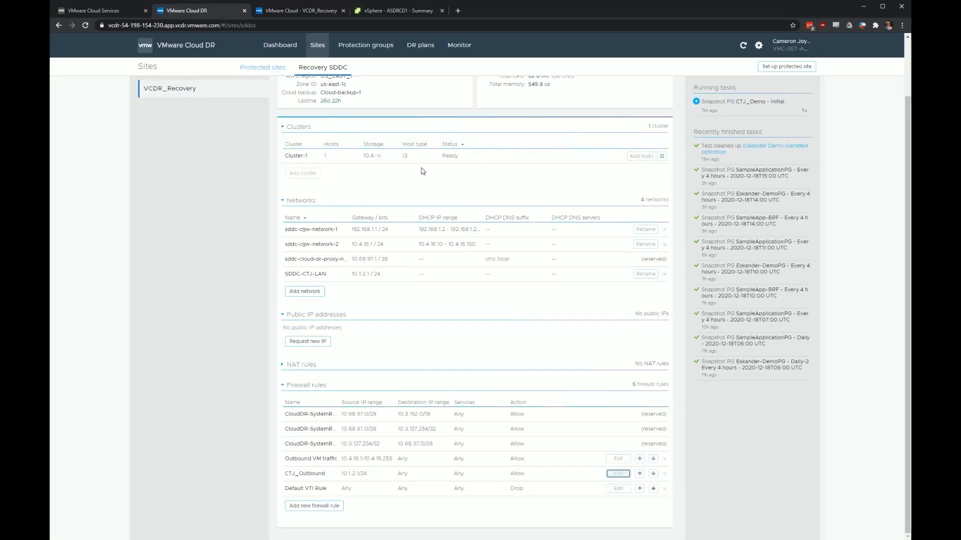
{"action": "scroll", "coordinate": [401, 85], "scroll_direction": "up", "scroll_amount": 2}
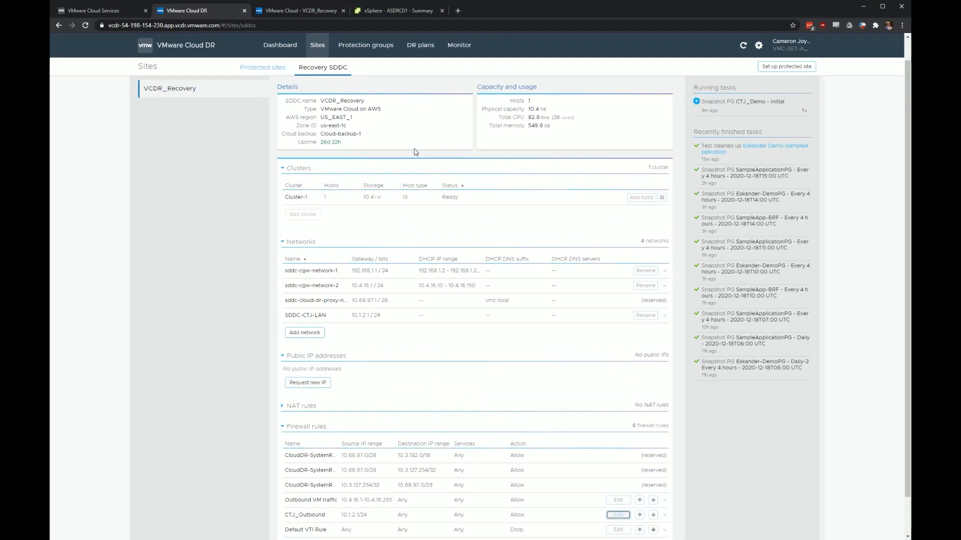
{"action": "left_click", "coordinate": [275, 11]}
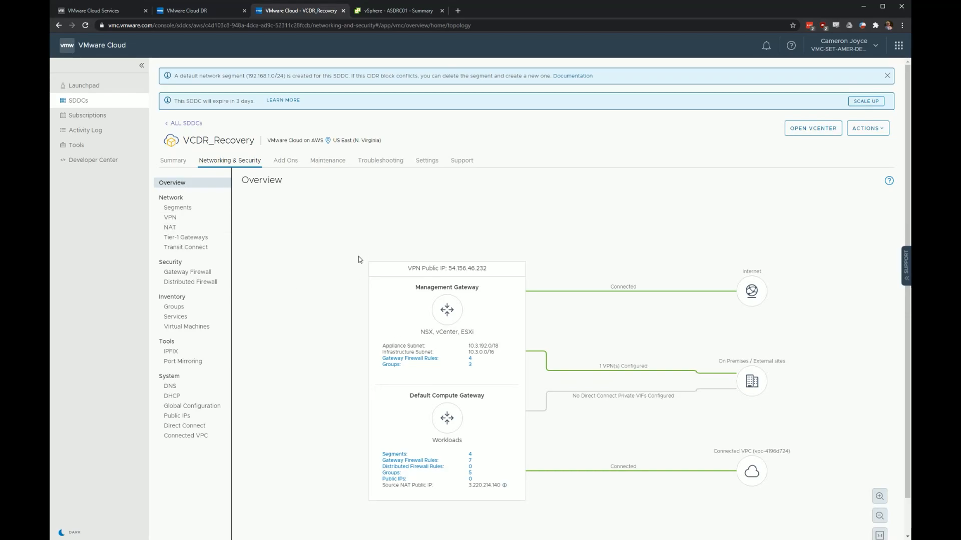
{"action": "left_click", "coordinate": [222, 11]}
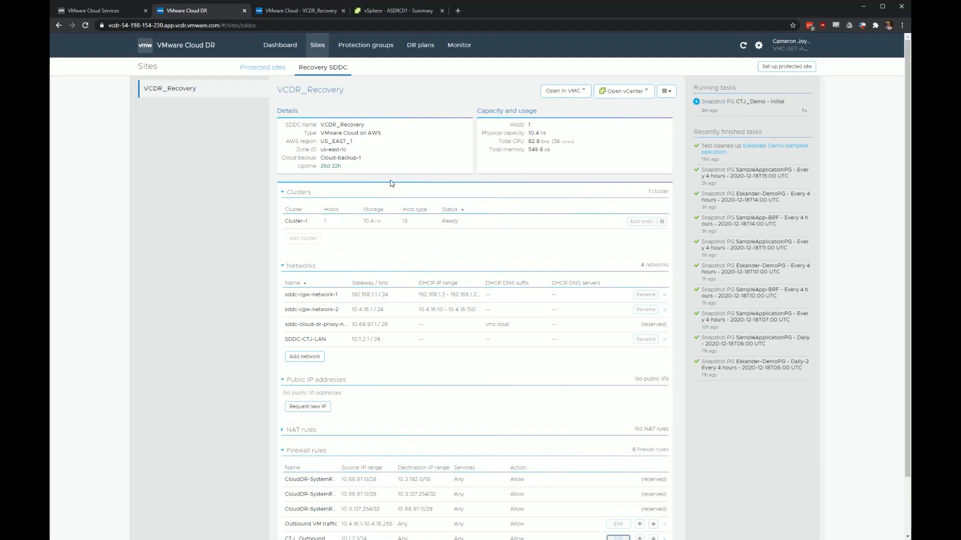
{"action": "left_click", "coordinate": [411, 55]}
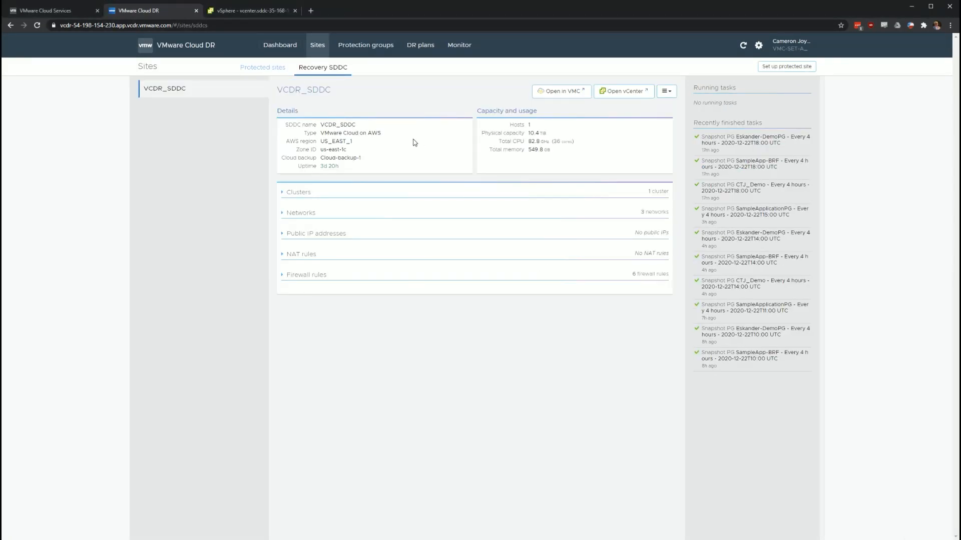
- In vSphere's VMs and Templates view, create the demo VM folder under SDDC-Datacenter
{"action": "left_click", "coordinate": [271, 16]}
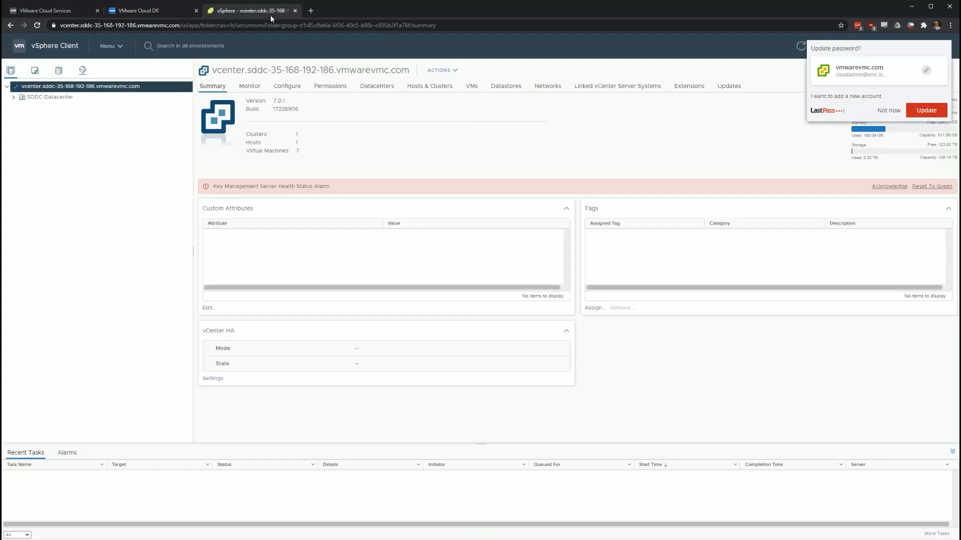
{"action": "left_click", "coordinate": [49, 98]}
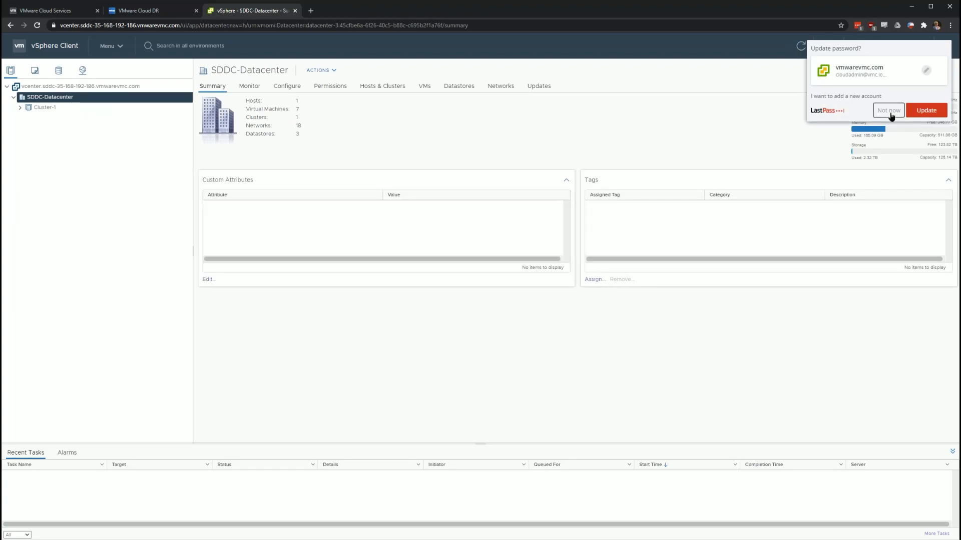
{"action": "left_click", "coordinate": [890, 111]}
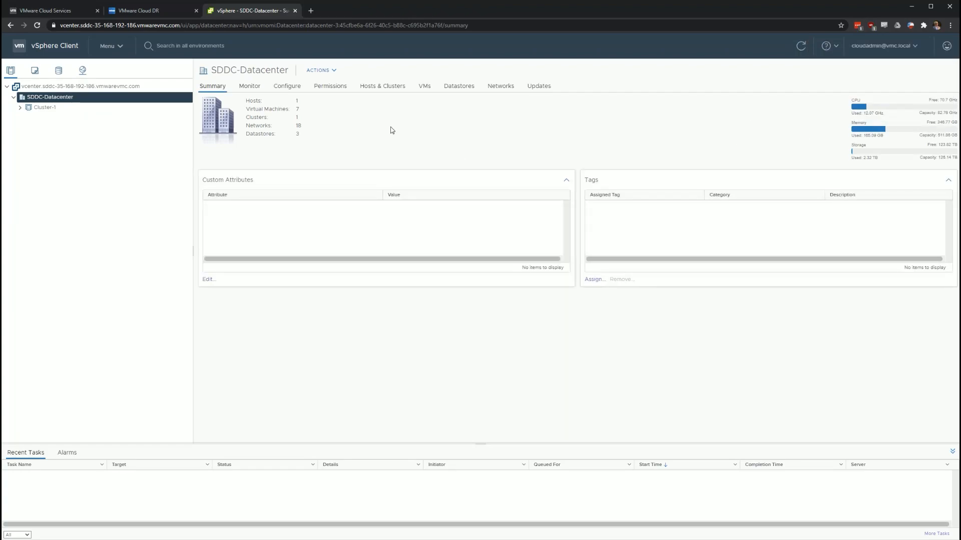
{"action": "left_click", "coordinate": [34, 70]}
{"action": "left_click", "coordinate": [79, 98]}
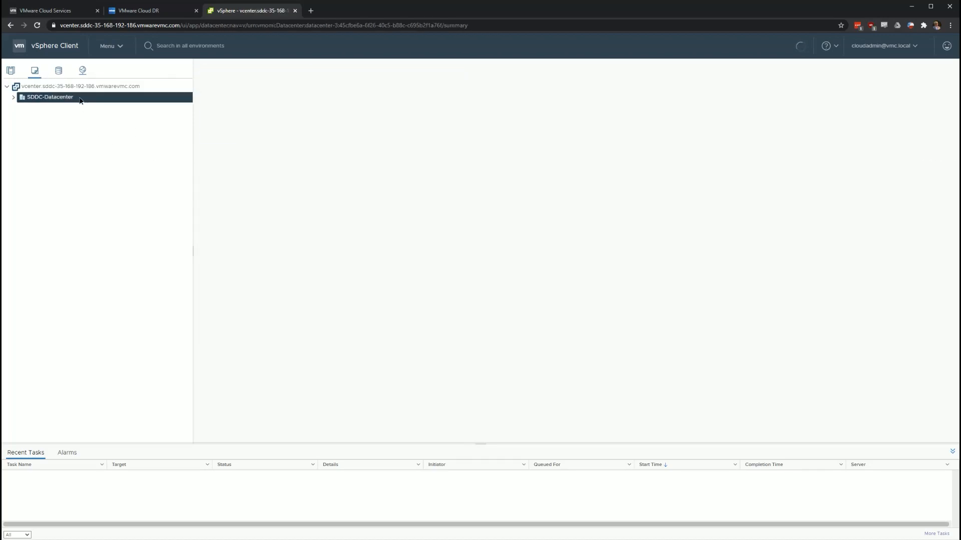
{"action": "right_click", "coordinate": [112, 100]}
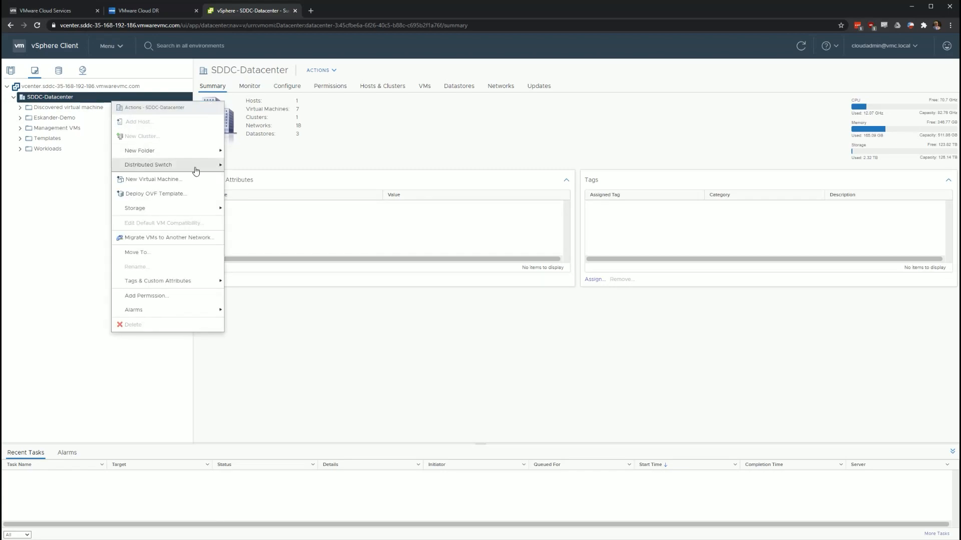
{"action": "mouse_move", "coordinate": [202, 151]}
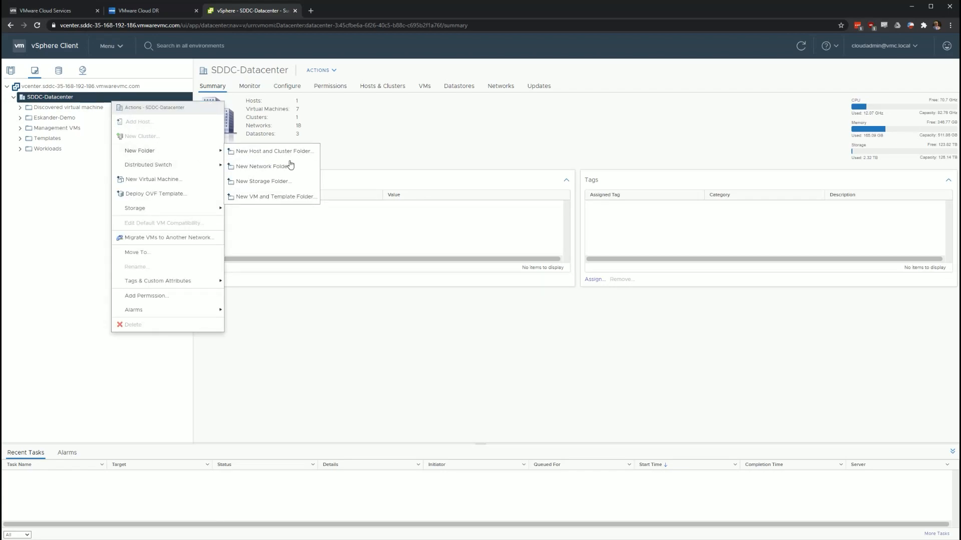
{"action": "left_click", "coordinate": [293, 197]}
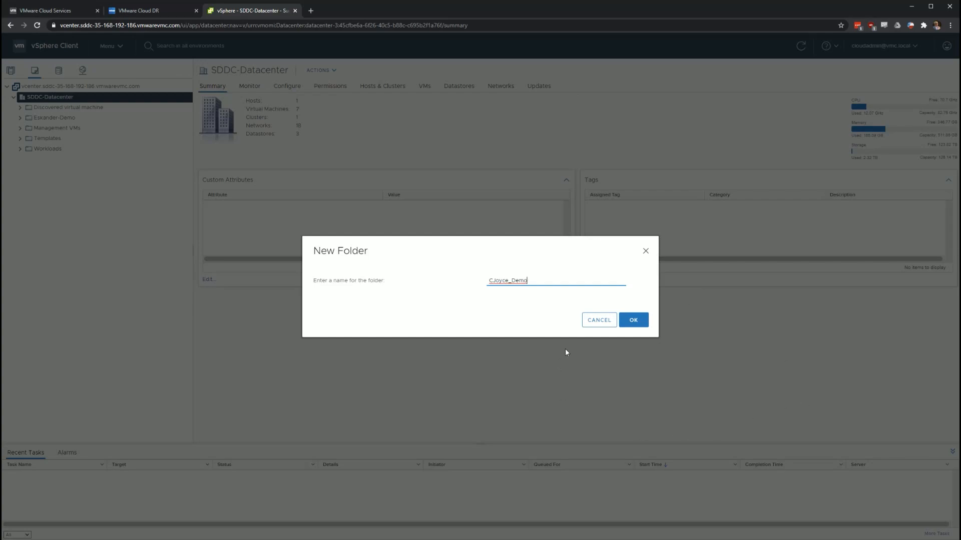
{"action": "left_click", "coordinate": [632, 321]}
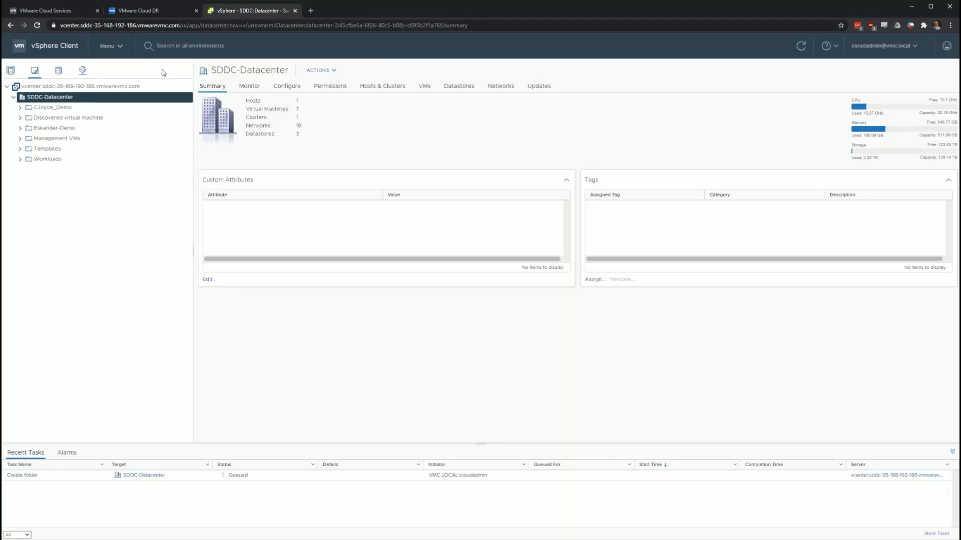
- Add an Apps subfolder inside the demo folder, then return to VMware Cloud DR
{"action": "right_click", "coordinate": [37, 107]}
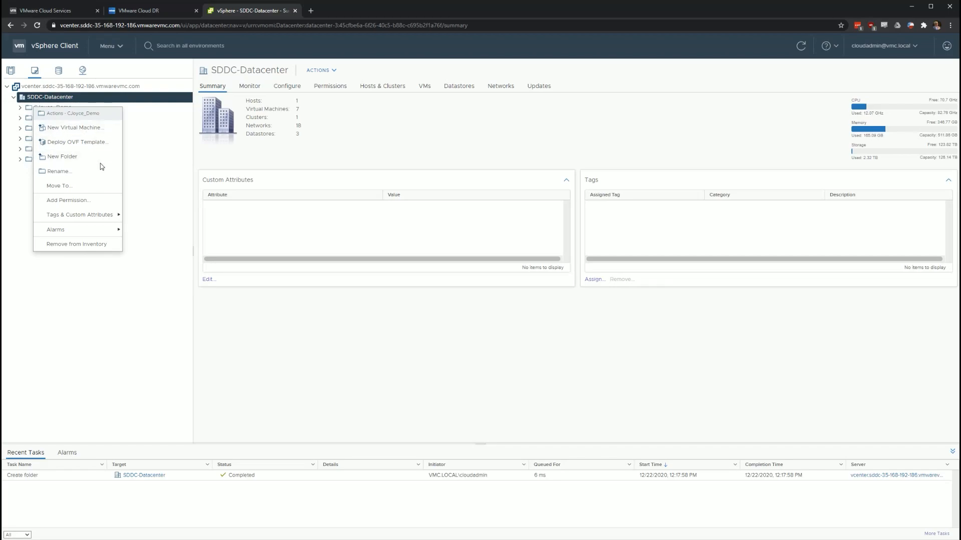
{"action": "left_click", "coordinate": [99, 158]}
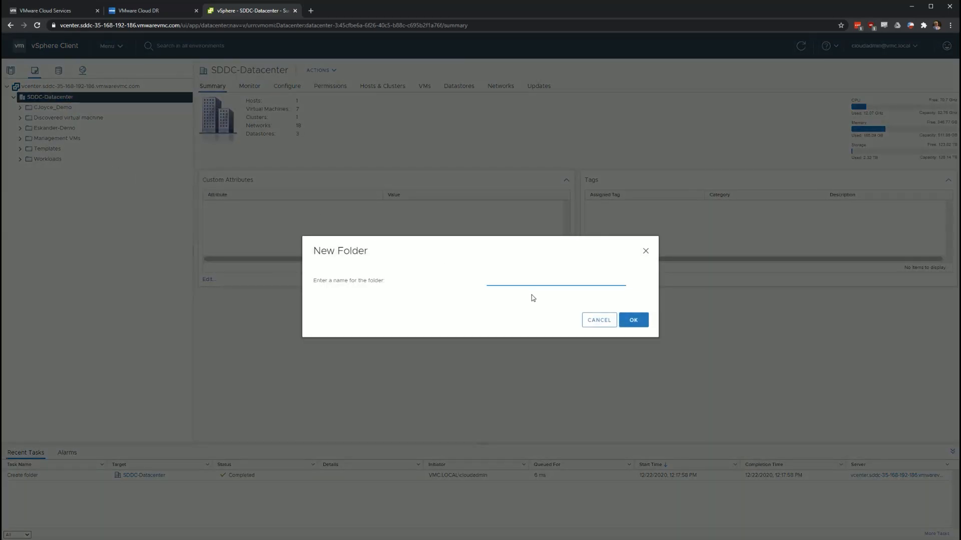
{"action": "type", "text": "Apps"}
{"action": "left_click", "coordinate": [627, 321]}
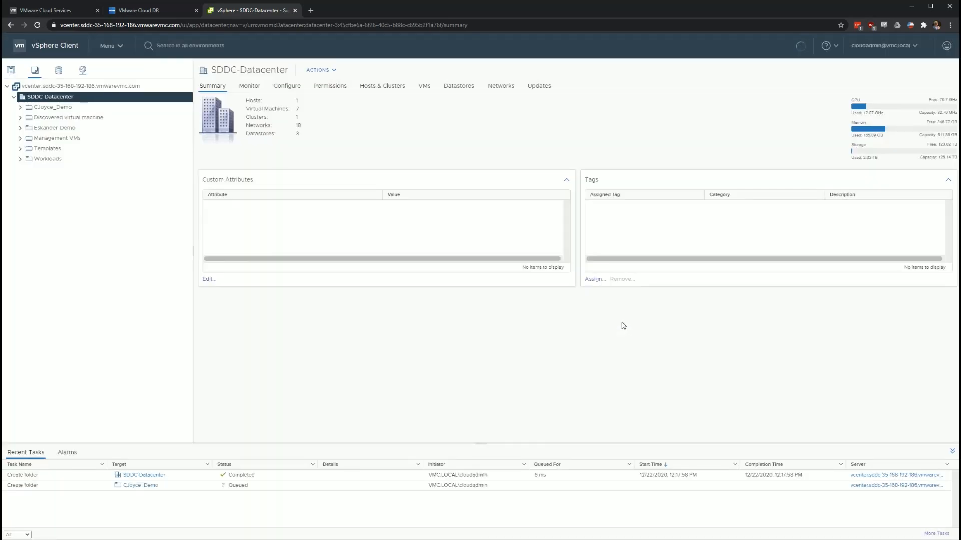
{"action": "left_click", "coordinate": [93, 108]}
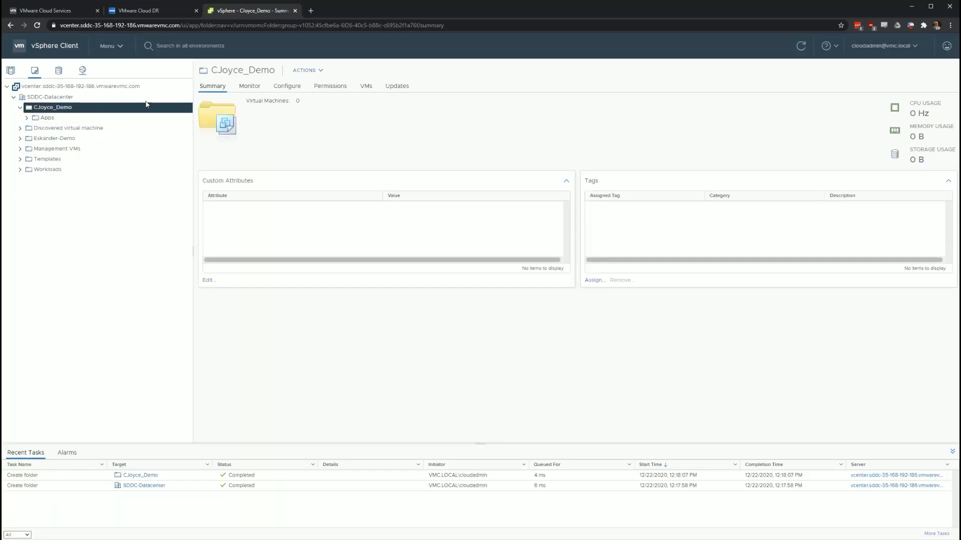
{"action": "left_click", "coordinate": [159, 11]}
- Start a new DR plan from the DR plans list and enter the plan's name
{"action": "left_click", "coordinate": [423, 49]}
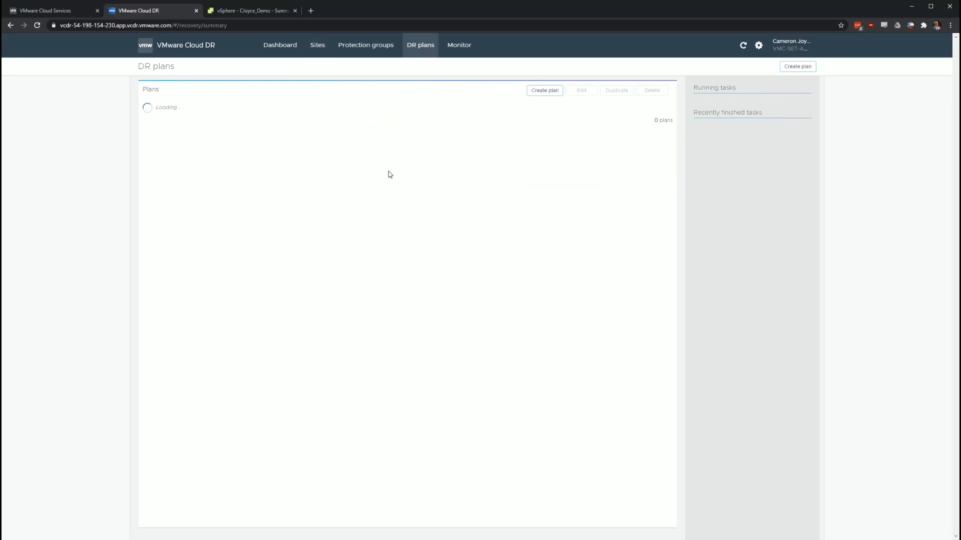
{"action": "left_click", "coordinate": [799, 67]}
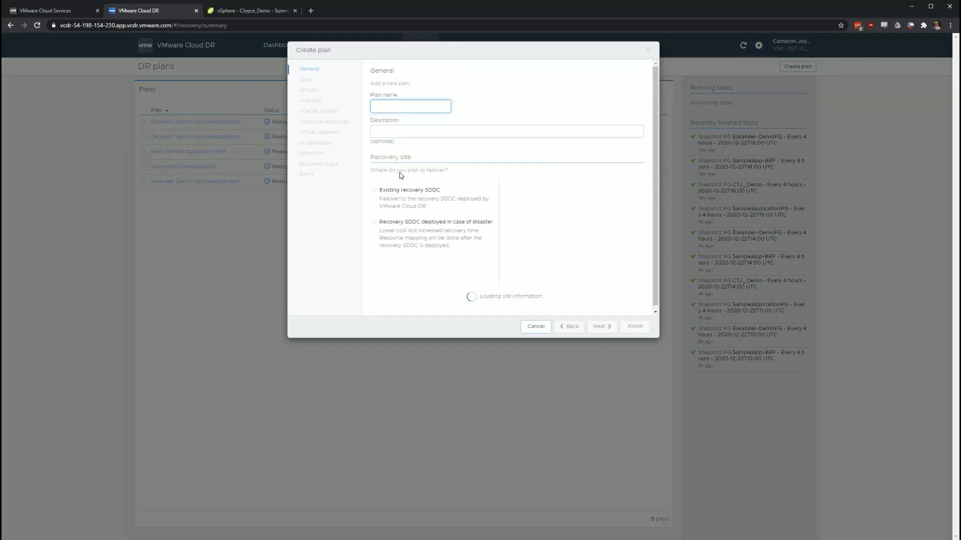
{"action": "type", "text": "CJoyce_Demo"}
{"action": "key", "text": "Tab"}
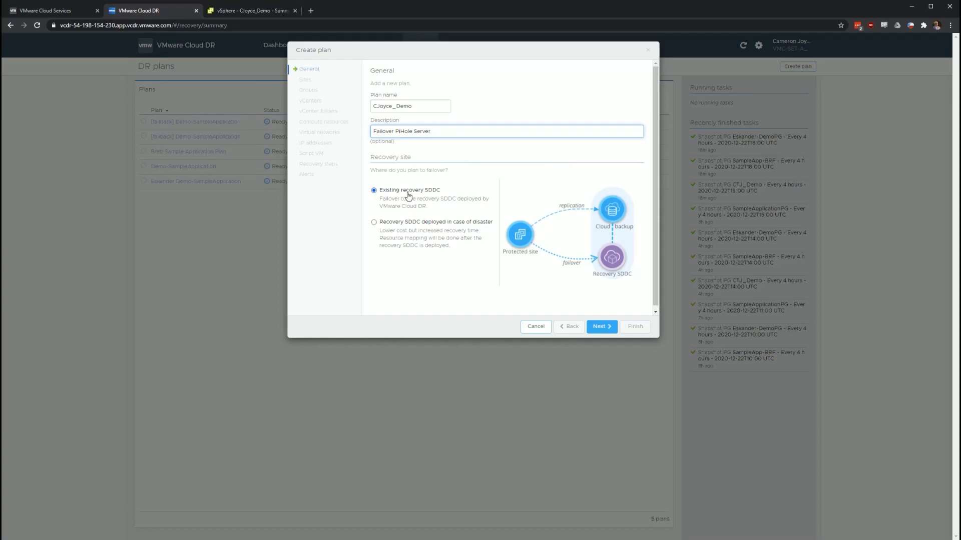
{"action": "left_click", "coordinate": [415, 222]}
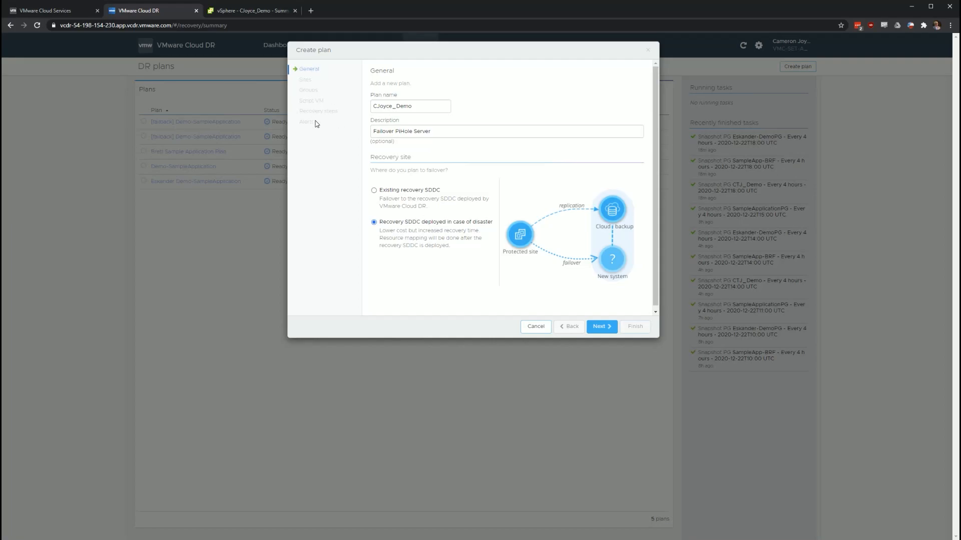
{"action": "left_click", "coordinate": [385, 195]}
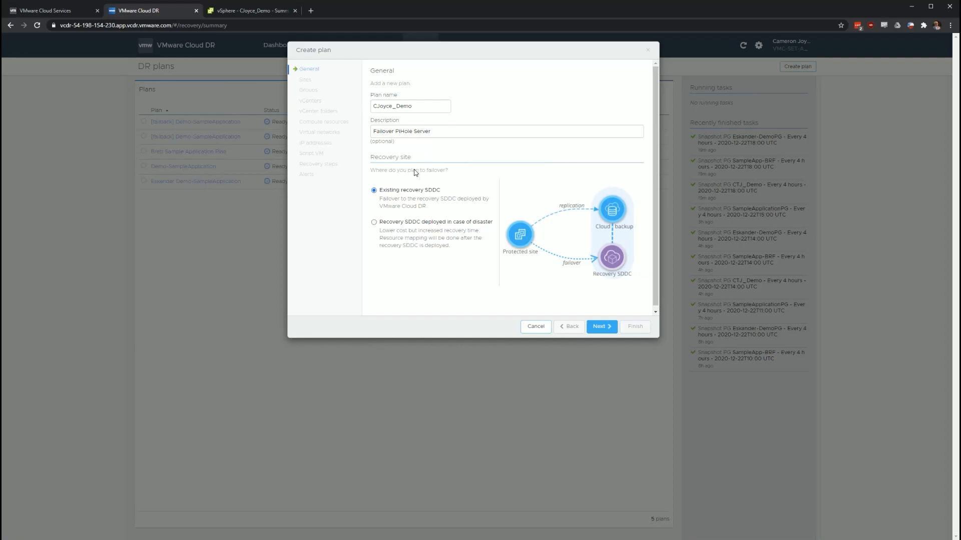
{"action": "left_click", "coordinate": [601, 326]}
- Choose CTJ_DFW_HL as the protected site and include protection group CTJ_Demo
{"action": "left_click", "coordinate": [441, 136]}
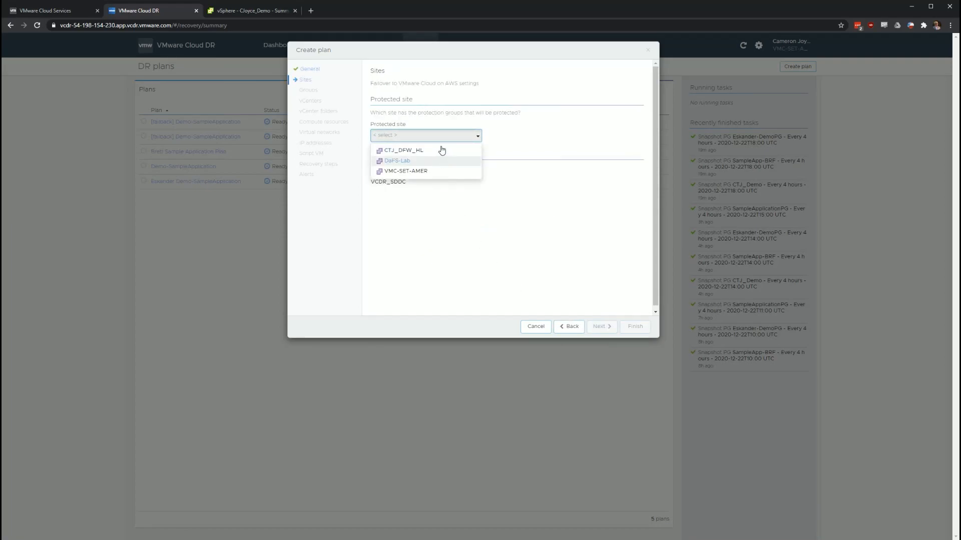
{"action": "left_click", "coordinate": [441, 150]}
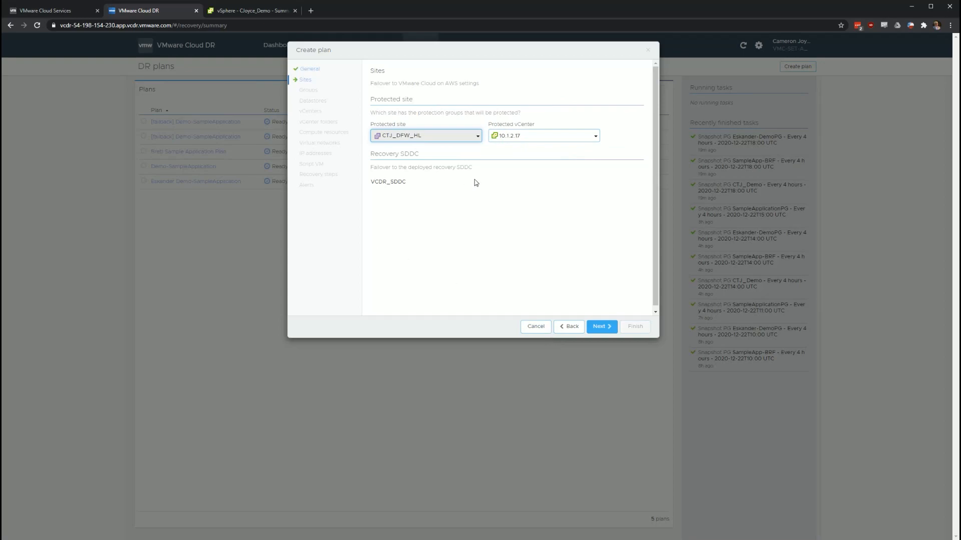
{"action": "left_click", "coordinate": [601, 325]}
{"action": "left_click", "coordinate": [408, 111]}
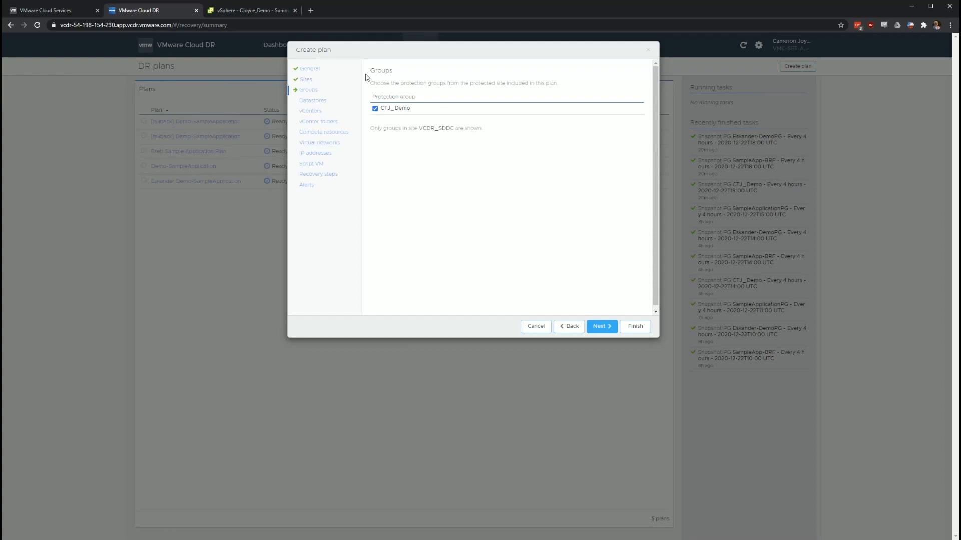
- Revisit the Sites step, then accept datastores and the 10.1.2.17 to 10.3.224.4 vCenter mapping
{"action": "left_click", "coordinate": [351, 80]}
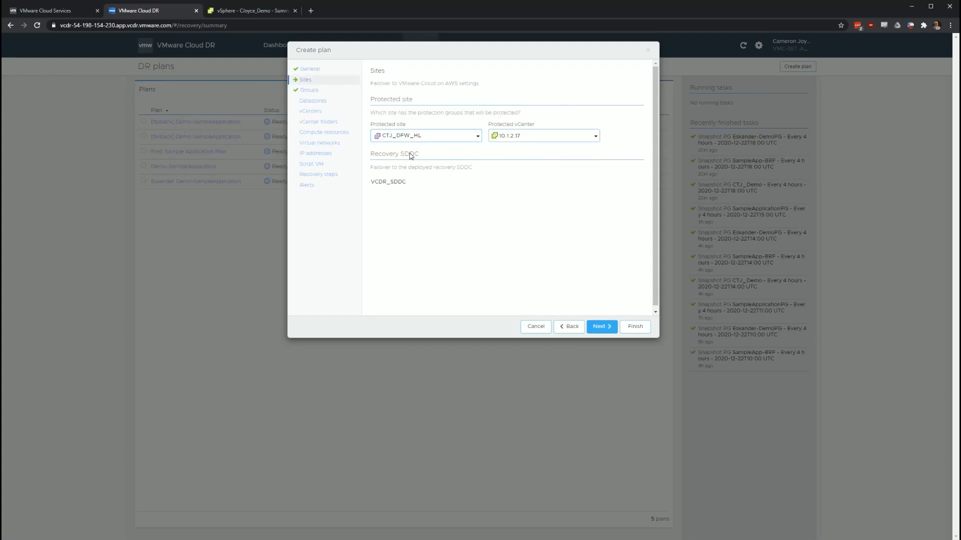
{"action": "left_click", "coordinate": [309, 90]}
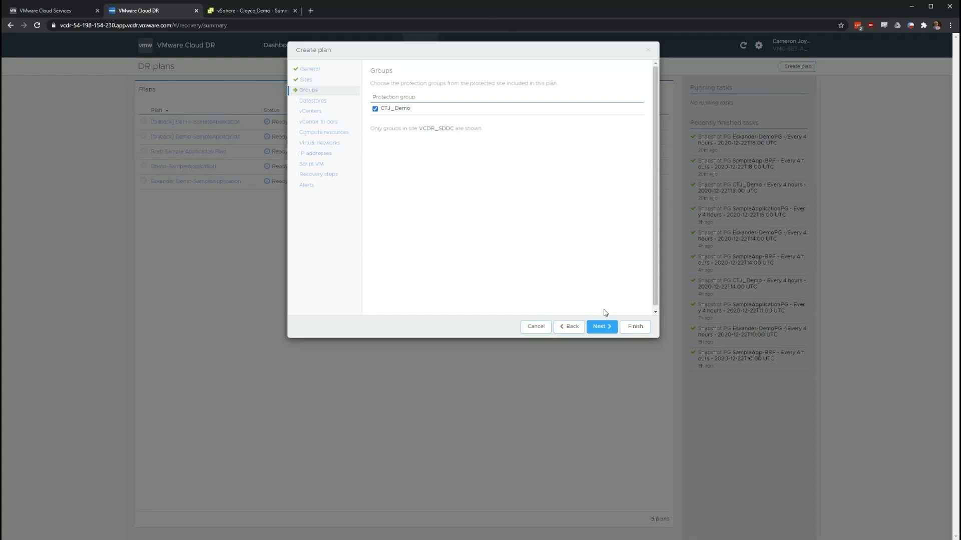
{"action": "left_click", "coordinate": [600, 327]}
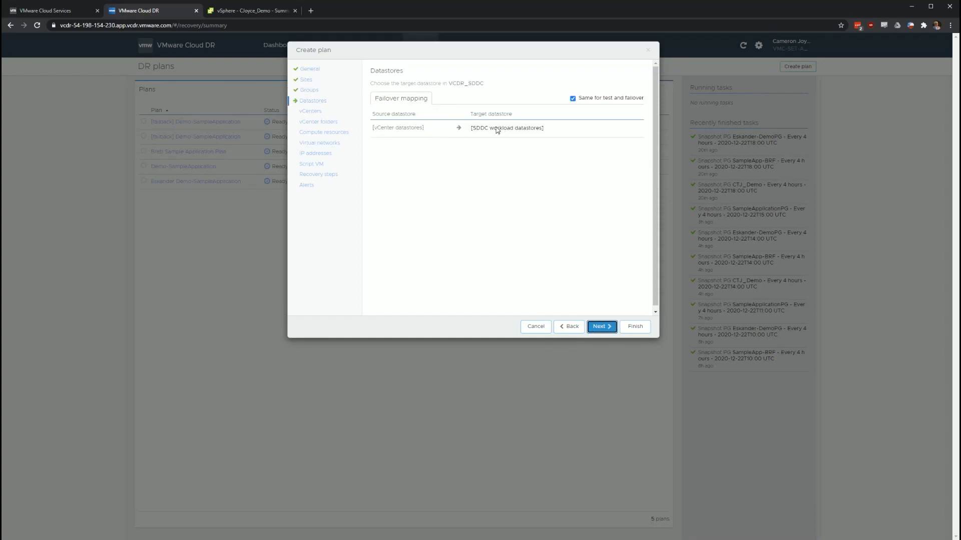
{"action": "left_click", "coordinate": [591, 329]}
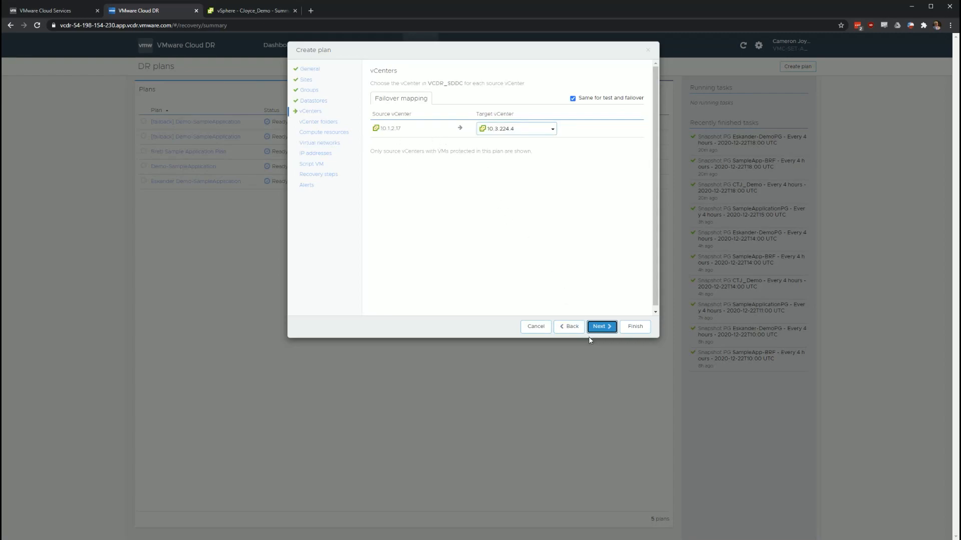
{"action": "left_click", "coordinate": [595, 327]}
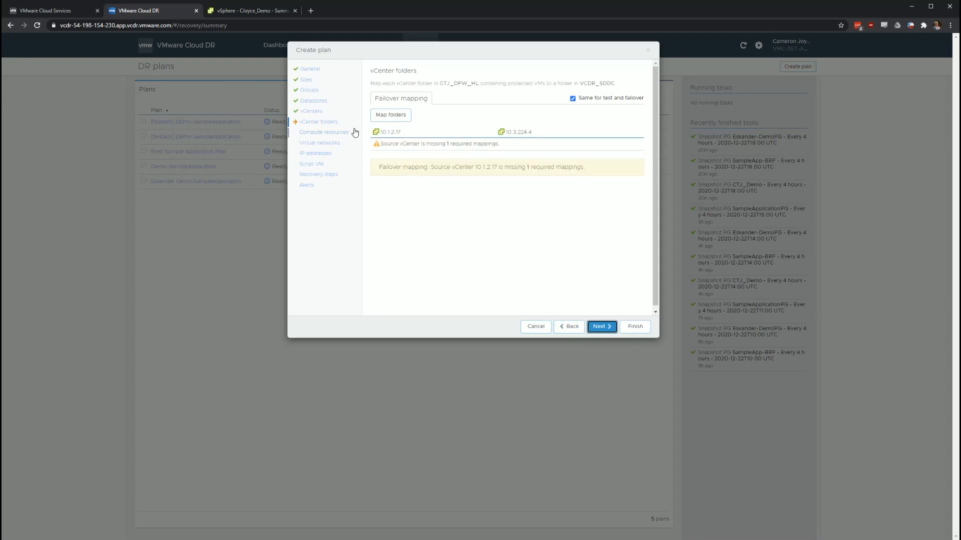
- Map folder ApertureScience/Network to target folder CJoyce_Demo/Apps
{"action": "left_click", "coordinate": [392, 116]}
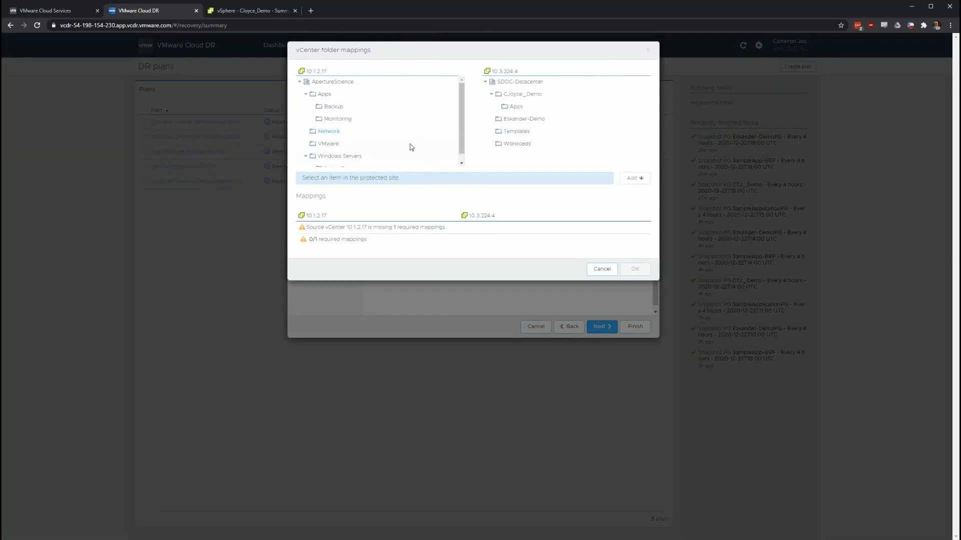
{"action": "left_click", "coordinate": [350, 136]}
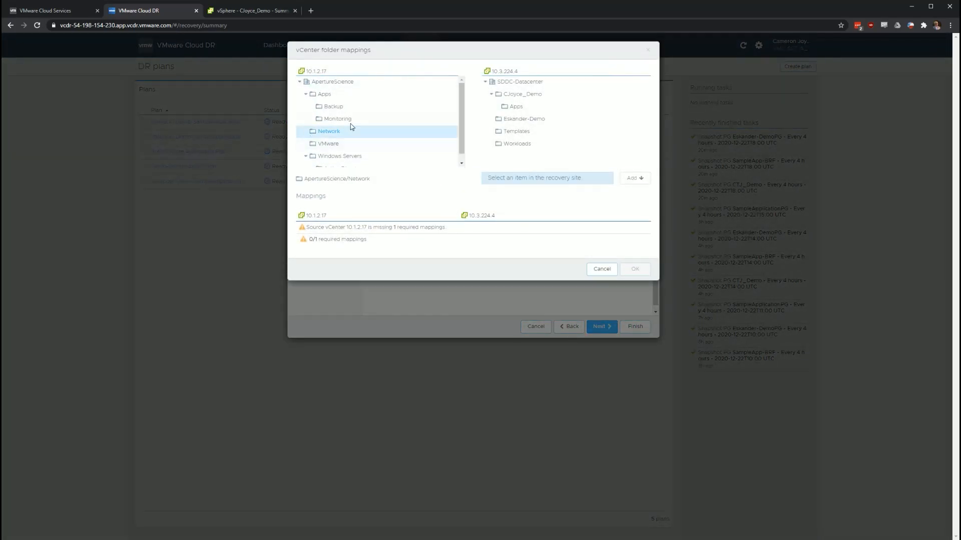
{"action": "left_click", "coordinate": [520, 107]}
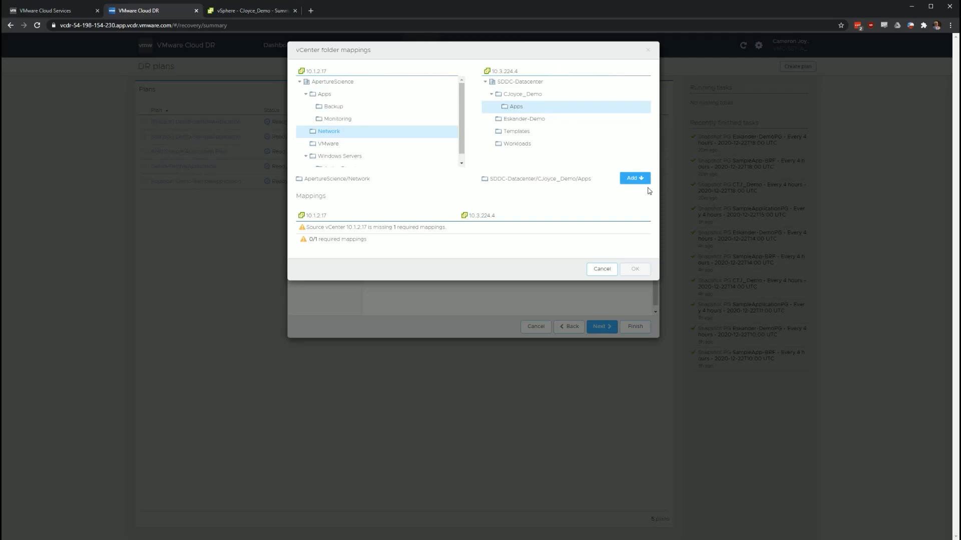
{"action": "left_click", "coordinate": [636, 179]}
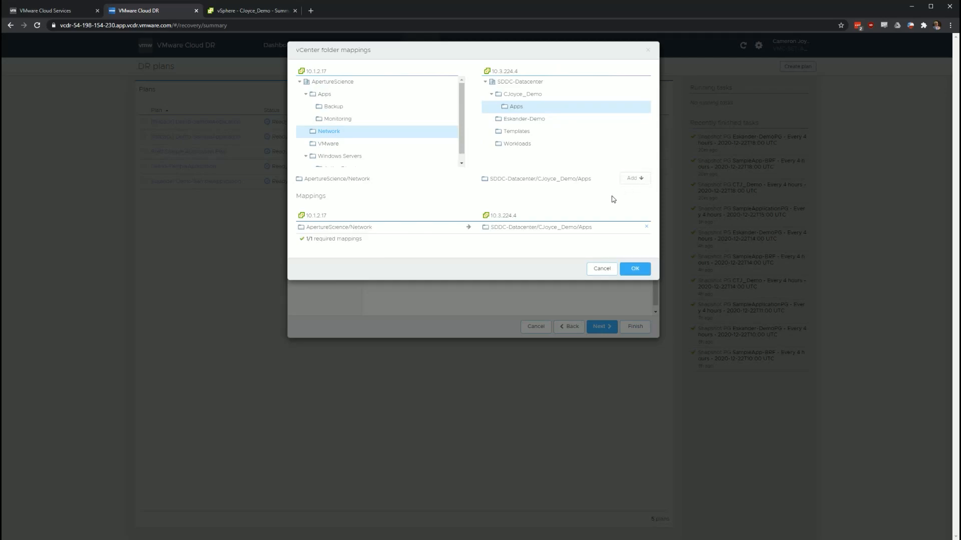
{"action": "left_click", "coordinate": [634, 269]}
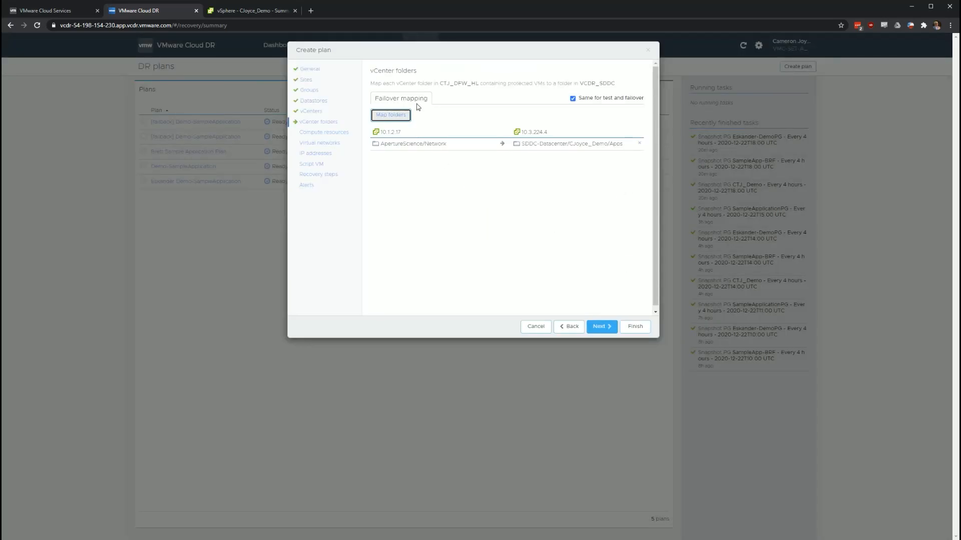
- Reopen the vCenter folder mappings to review them, closing without changes
{"action": "left_click", "coordinate": [402, 115]}
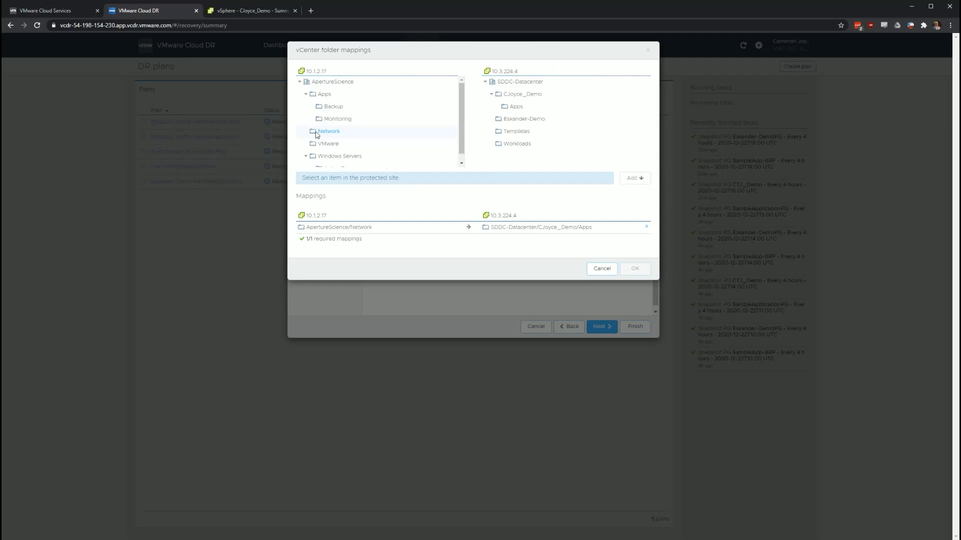
{"action": "scroll", "coordinate": [355, 142], "scroll_direction": "down", "scroll_amount": 1}
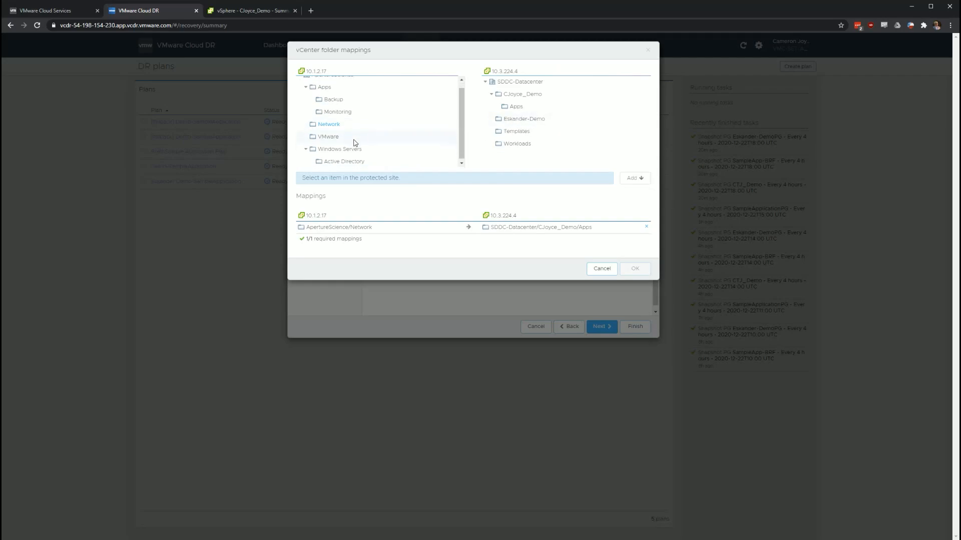
{"action": "scroll", "coordinate": [358, 115], "scroll_direction": "up", "scroll_amount": 1}
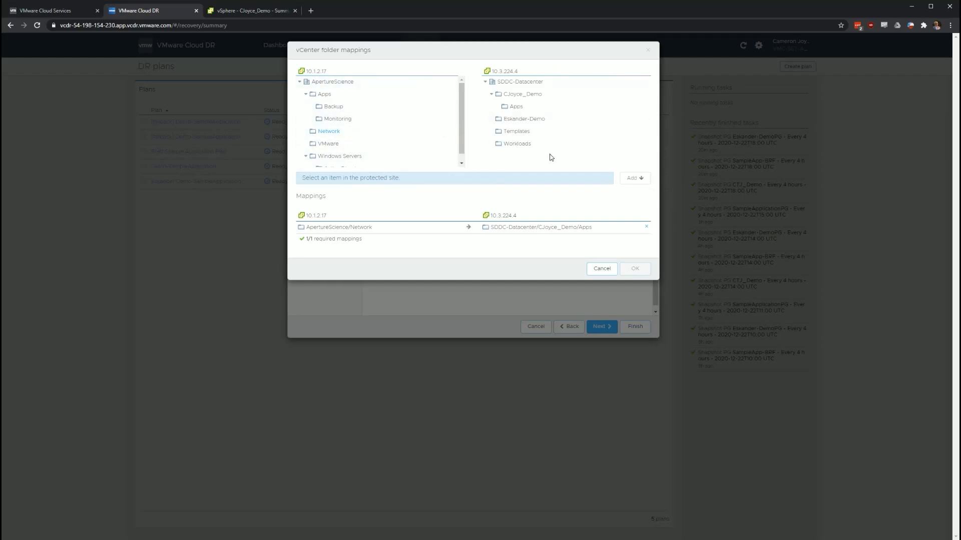
{"action": "left_click", "coordinate": [598, 271]}
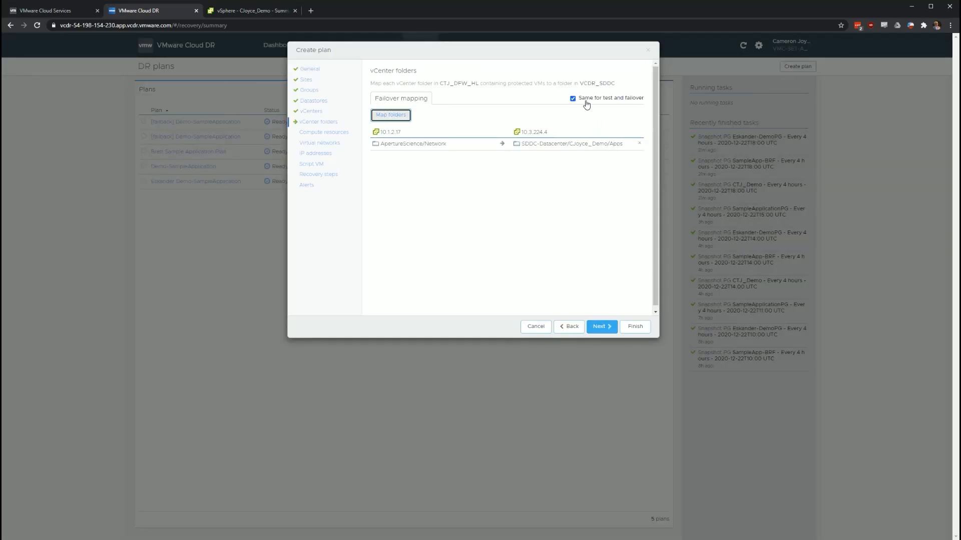
- Check the separate test folder mappings, then keep folder mappings shared for test and failover
{"action": "left_click", "coordinate": [612, 101]}
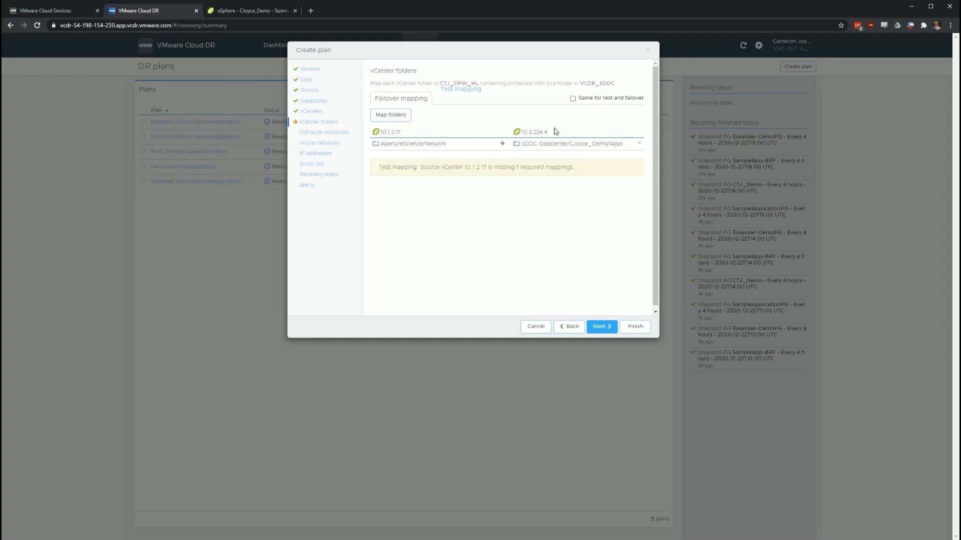
{"action": "left_click", "coordinate": [580, 102]}
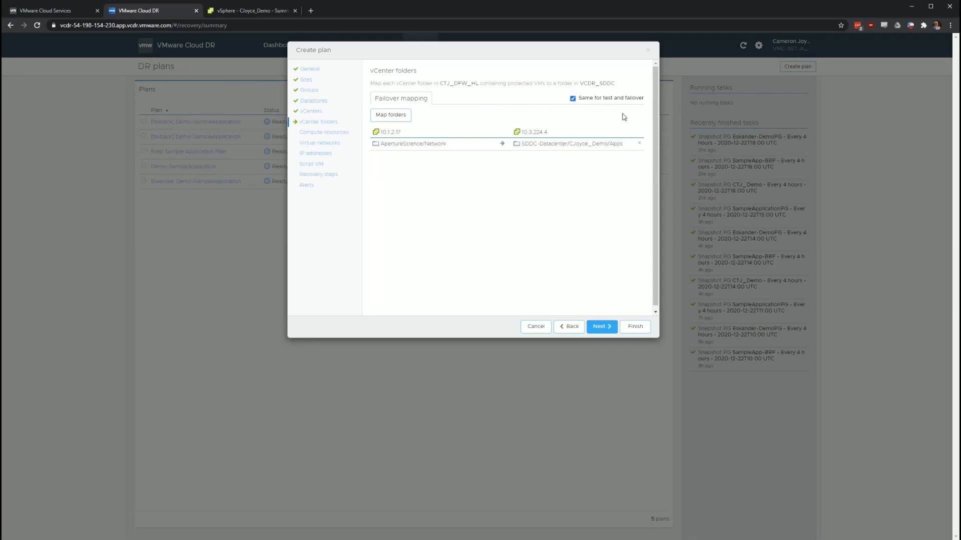
{"action": "left_click", "coordinate": [595, 98]}
{"action": "left_click", "coordinate": [455, 98]}
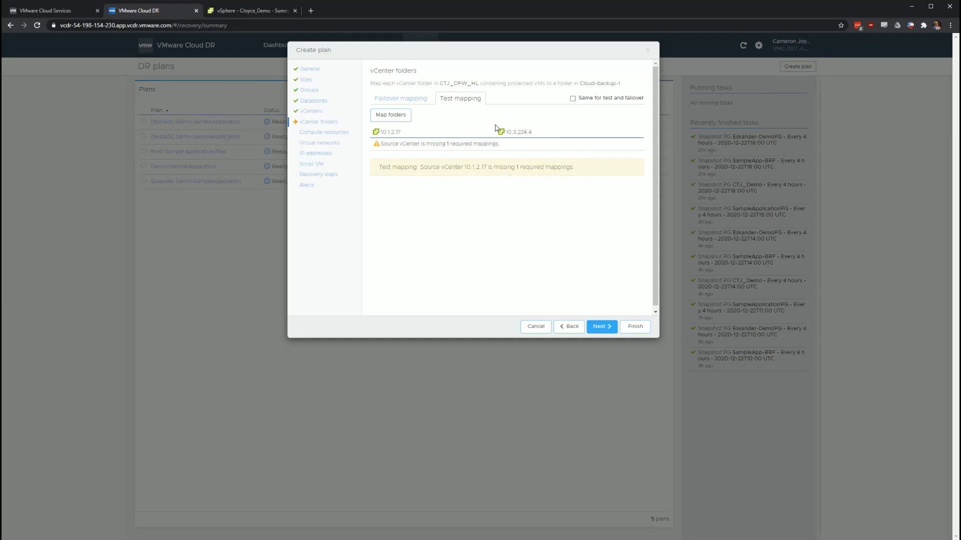
{"action": "left_click", "coordinate": [399, 100]}
{"action": "left_click", "coordinate": [593, 98]}
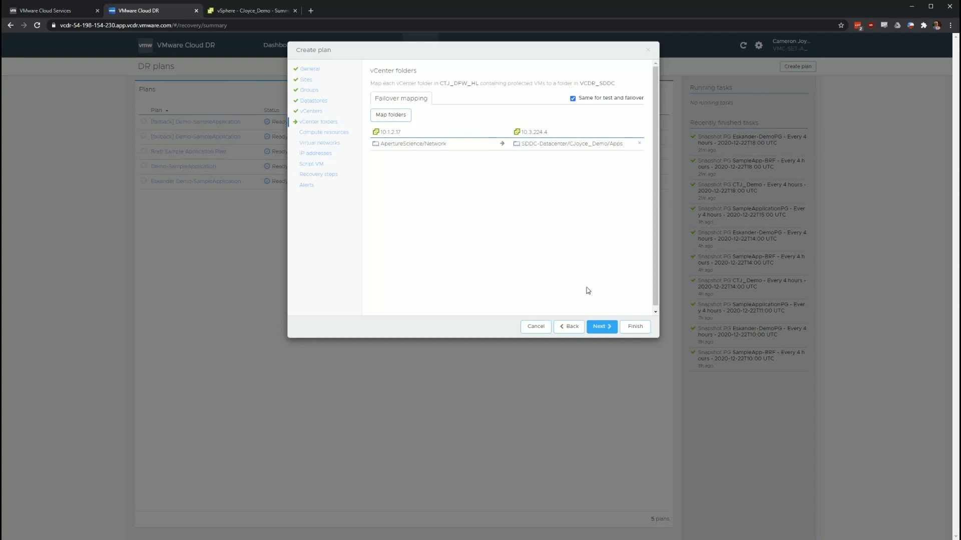
{"action": "left_click", "coordinate": [608, 329]}
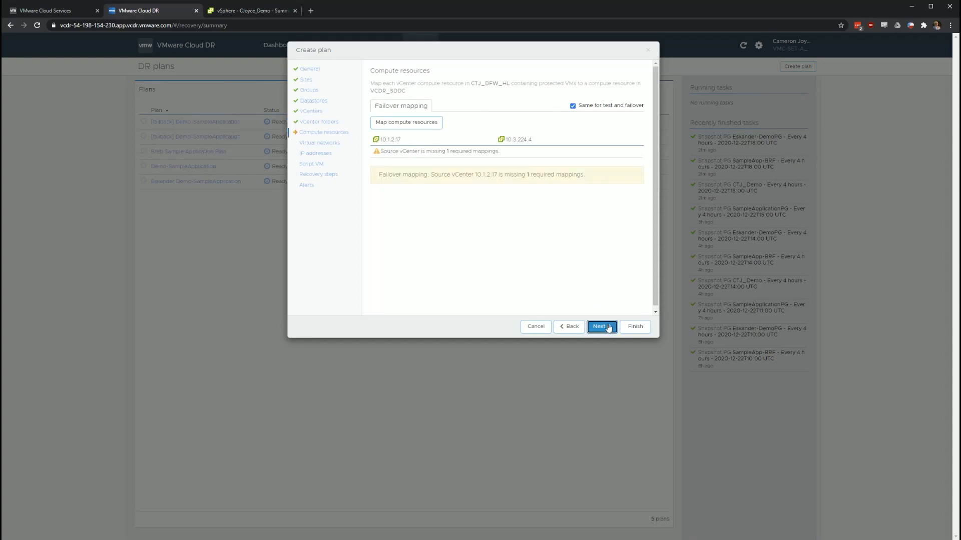
- Map compute resource ApertureScience/Prod to SDDC-Datacenter/Cluster-1 and move on
{"action": "left_click", "coordinate": [409, 128]}
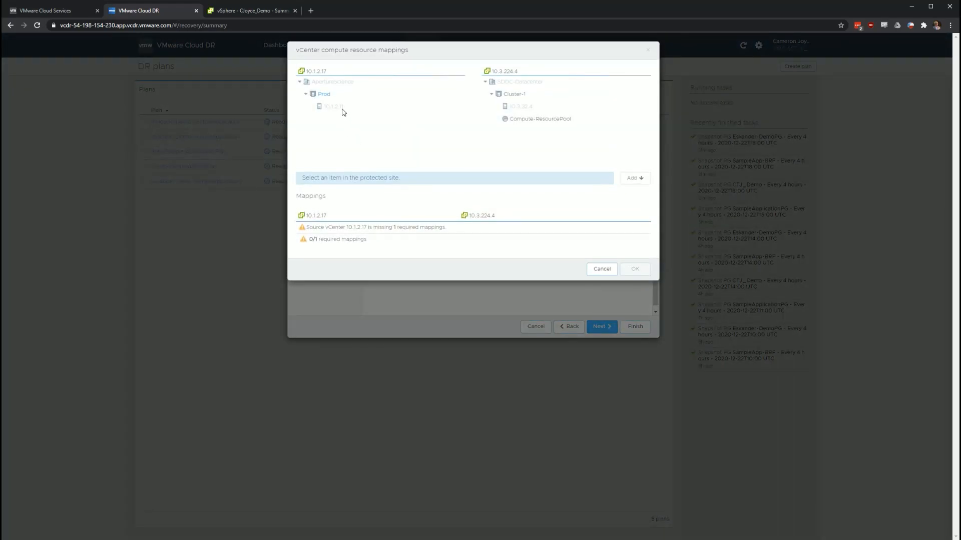
{"action": "left_click", "coordinate": [332, 96]}
{"action": "left_click", "coordinate": [548, 98]}
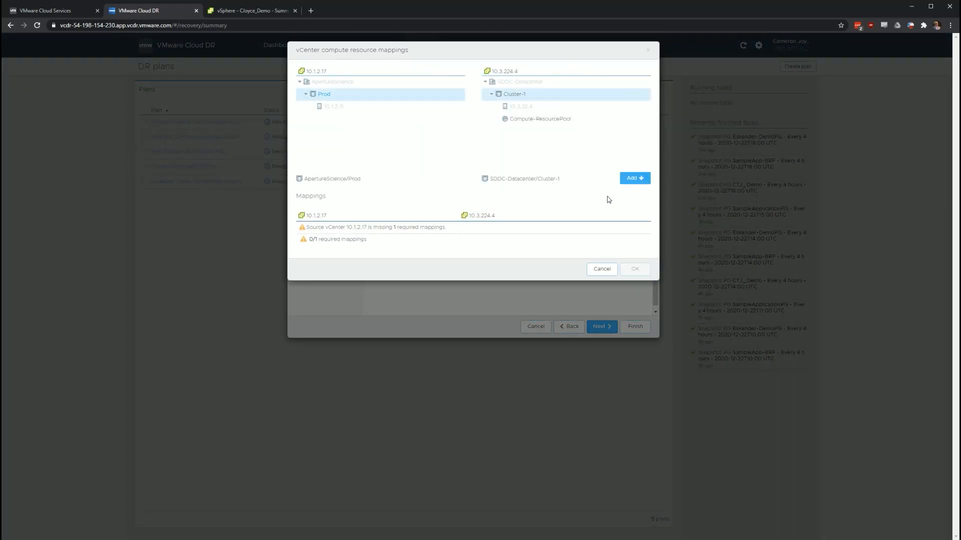
{"action": "left_click", "coordinate": [633, 179]}
{"action": "left_click", "coordinate": [635, 269]}
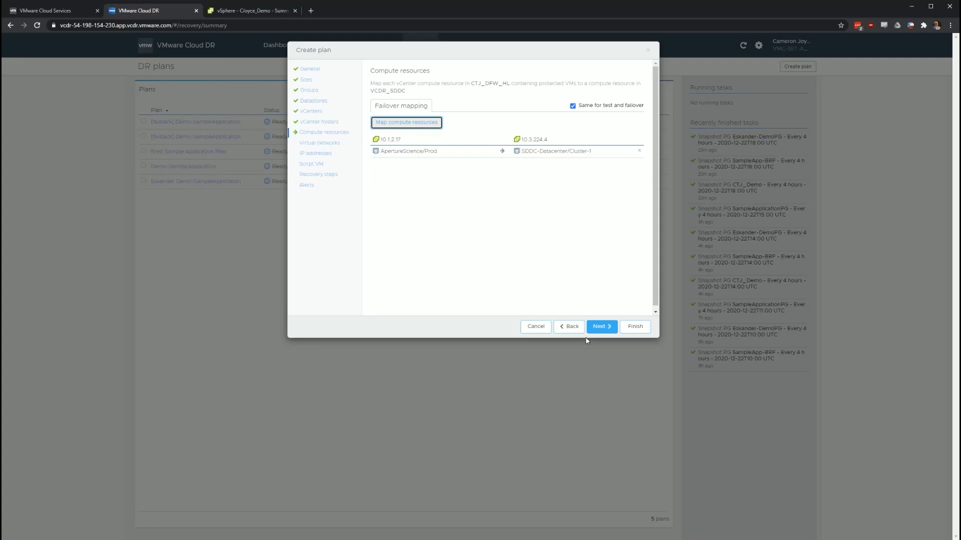
{"action": "left_click", "coordinate": [603, 326]}
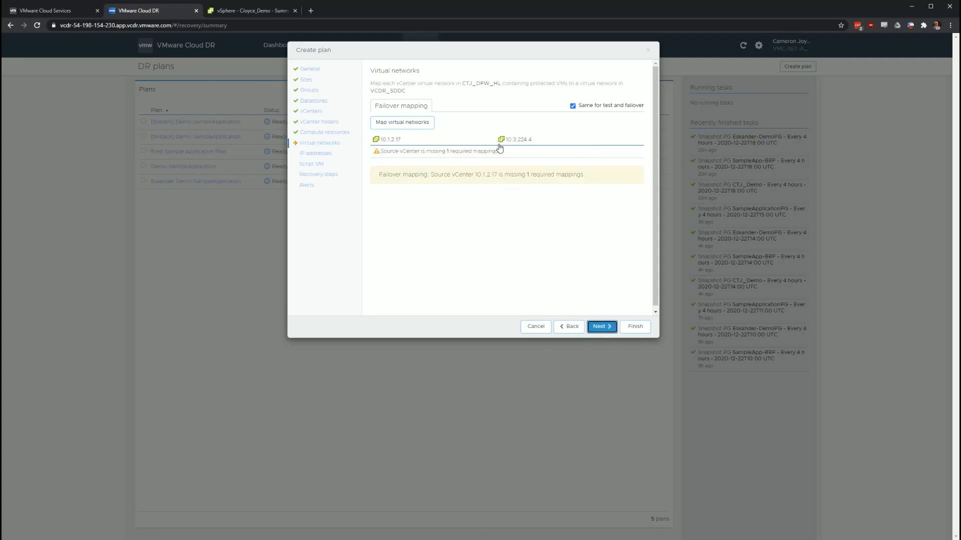
- Map virtual network Trusted_LAN to recovery network SDDC-CTJ-LAN
{"action": "left_click", "coordinate": [387, 123]}
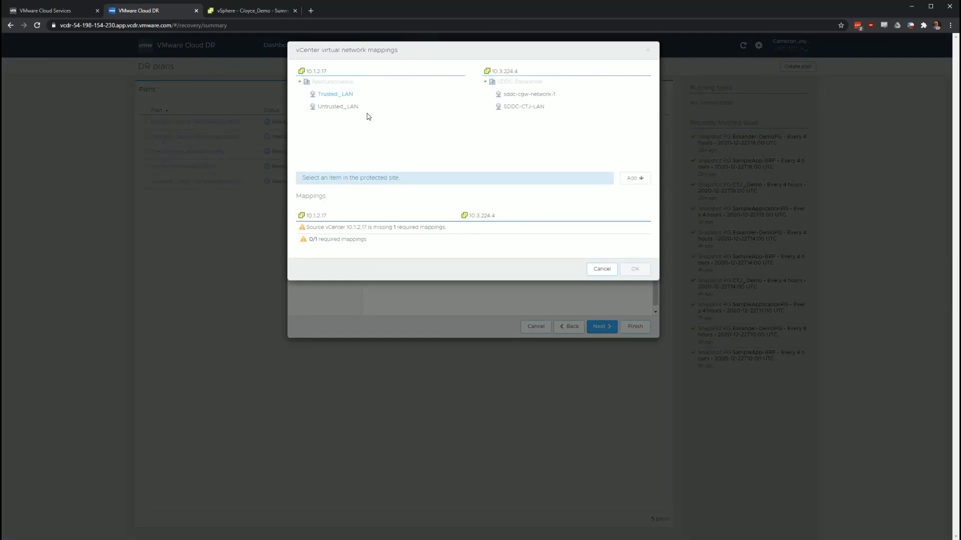
{"action": "left_click", "coordinate": [350, 94]}
{"action": "left_click", "coordinate": [554, 106]}
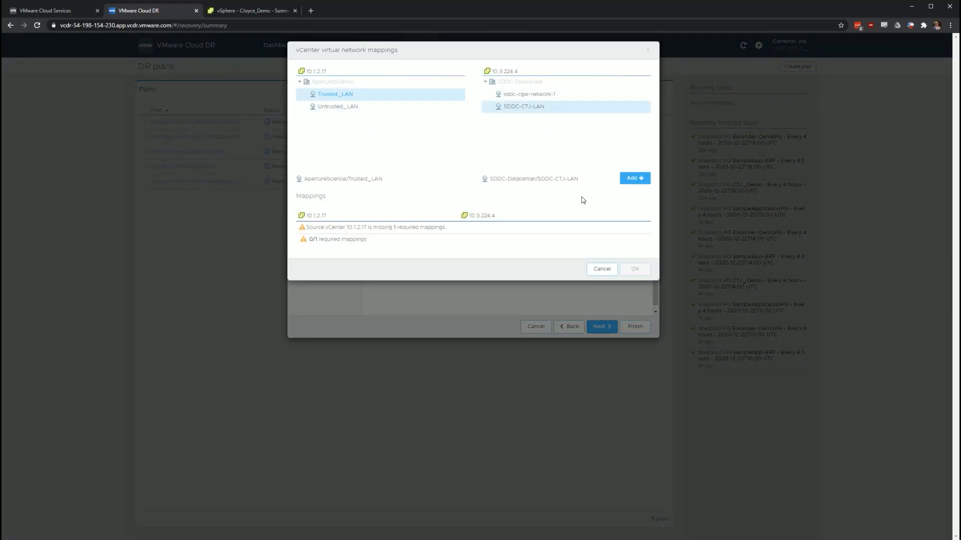
{"action": "left_click", "coordinate": [631, 179]}
{"action": "left_click", "coordinate": [642, 270]}
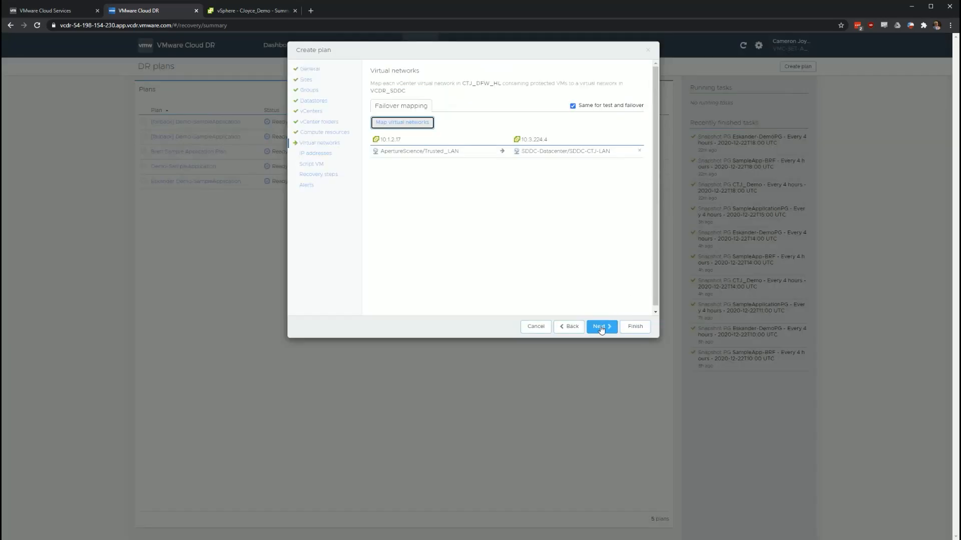
- Check the separate test network mappings, then keep network mappings shared for test and failover
{"action": "left_click", "coordinate": [573, 106]}
{"action": "left_click", "coordinate": [458, 110]}
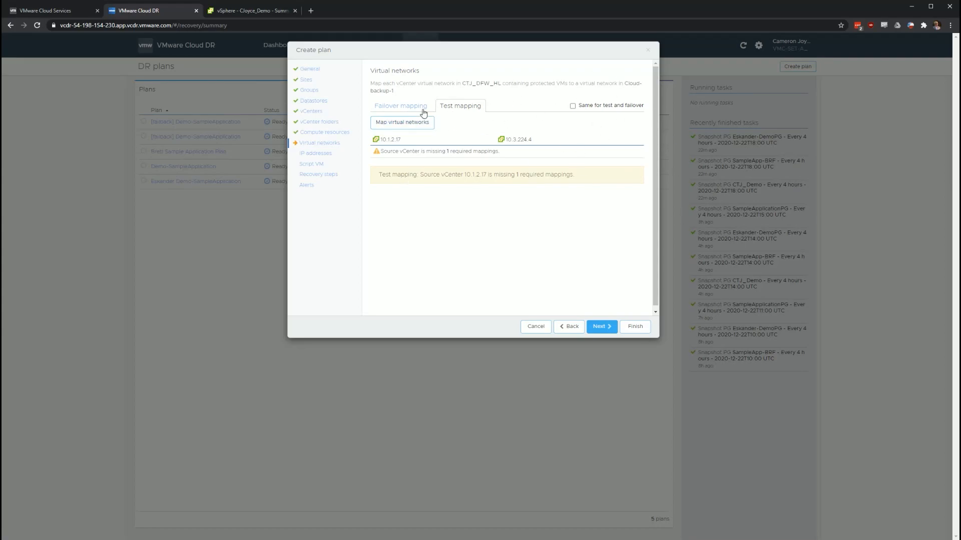
{"action": "left_click", "coordinate": [403, 107]}
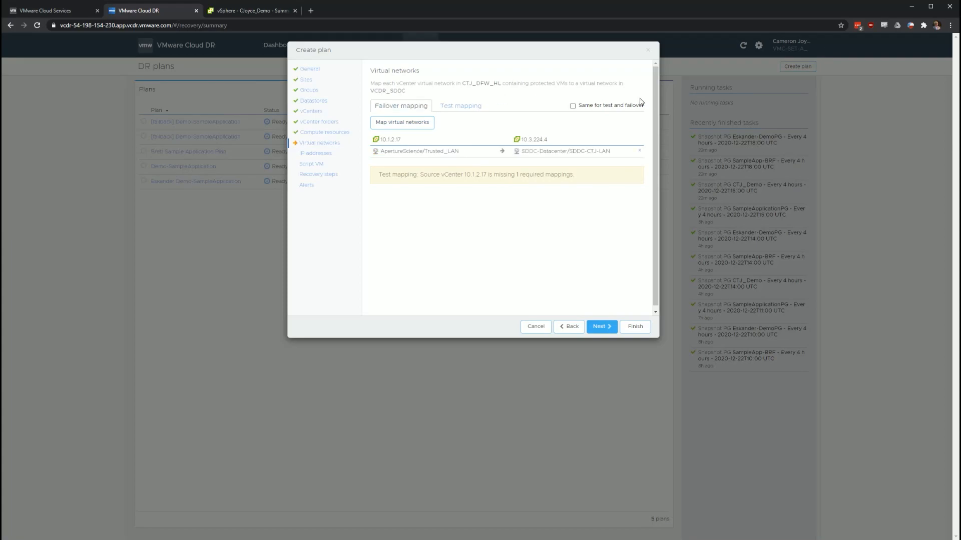
{"action": "left_click", "coordinate": [598, 106]}
{"action": "left_click", "coordinate": [604, 327]}
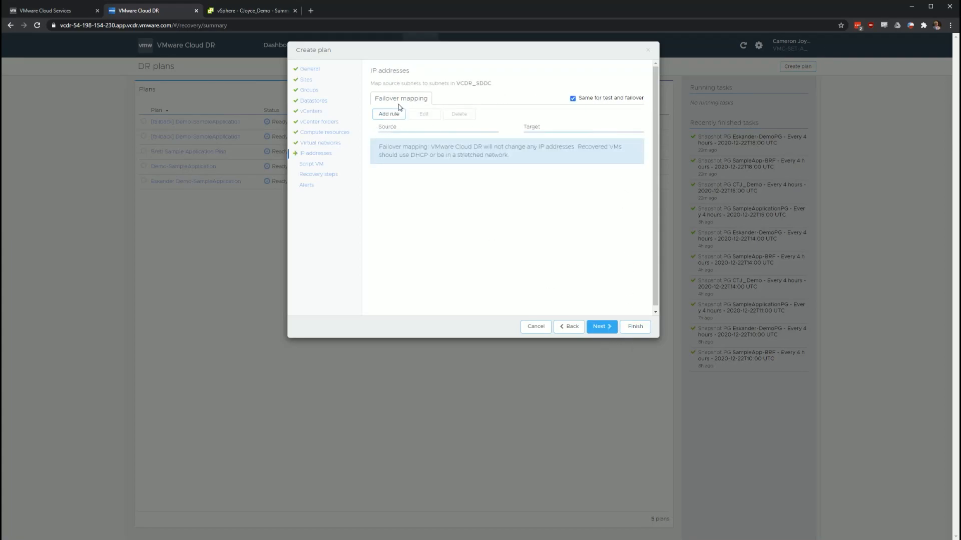
{"action": "left_click", "coordinate": [384, 117]}
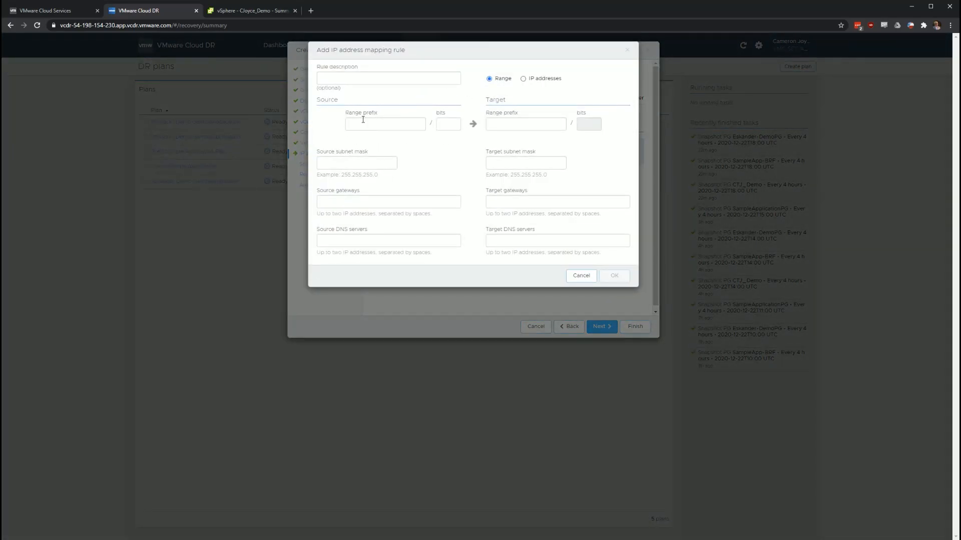
{"action": "left_click", "coordinate": [380, 125]}
{"action": "left_click", "coordinate": [537, 79]}
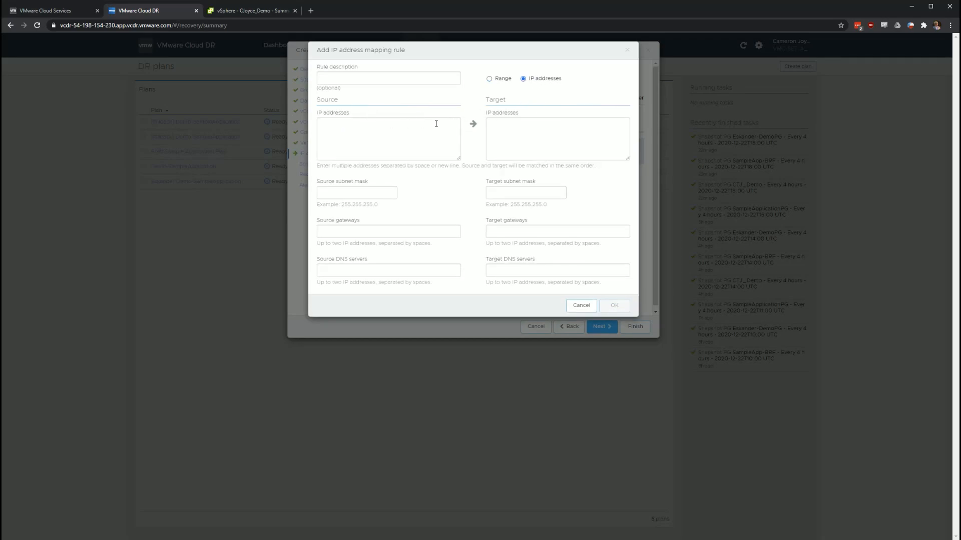
{"action": "left_click", "coordinate": [407, 133]}
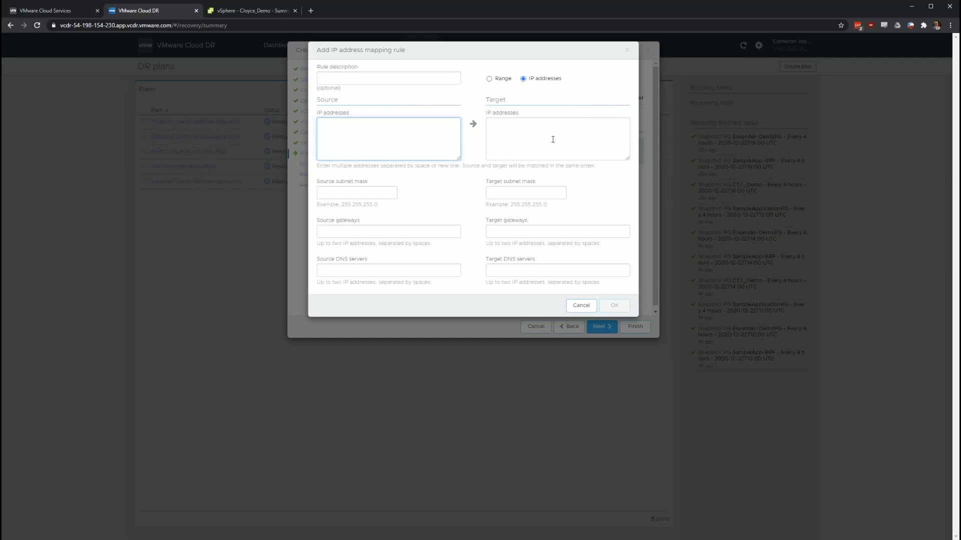
{"action": "left_click", "coordinate": [516, 80]}
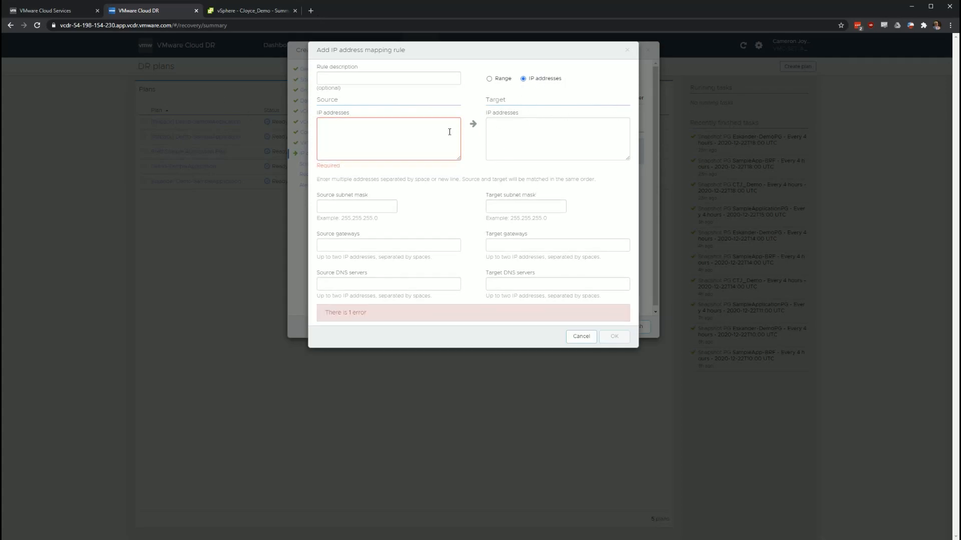
{"action": "left_click", "coordinate": [581, 336]}
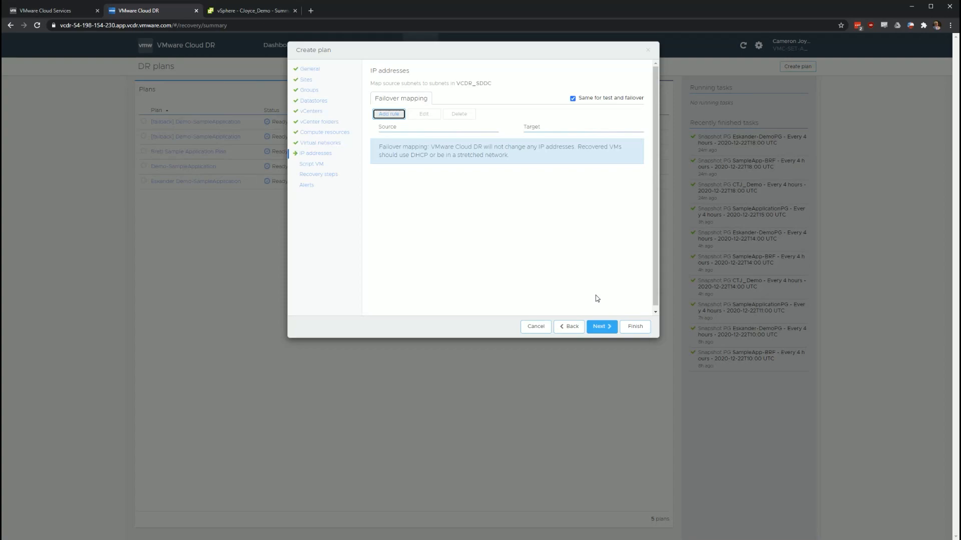
- Keep the Script VM page on Do not run custom scripts and continue to Recovery steps
{"action": "left_click", "coordinate": [600, 326]}
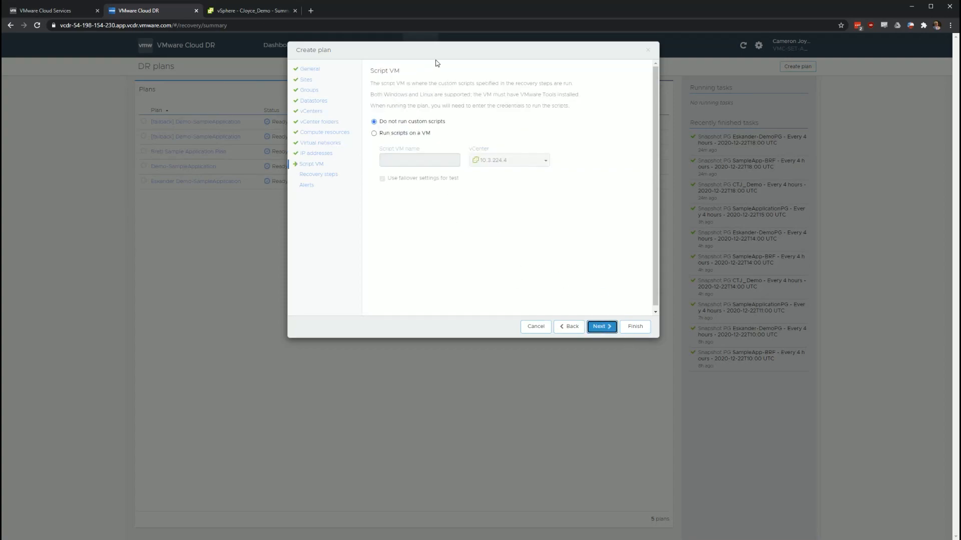
{"action": "left_click", "coordinate": [415, 134]}
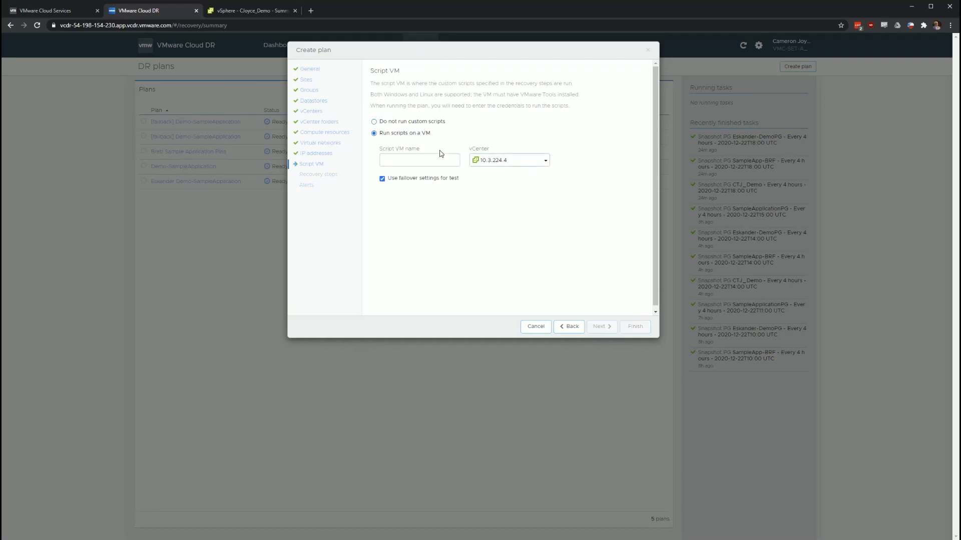
{"action": "left_click", "coordinate": [423, 124]}
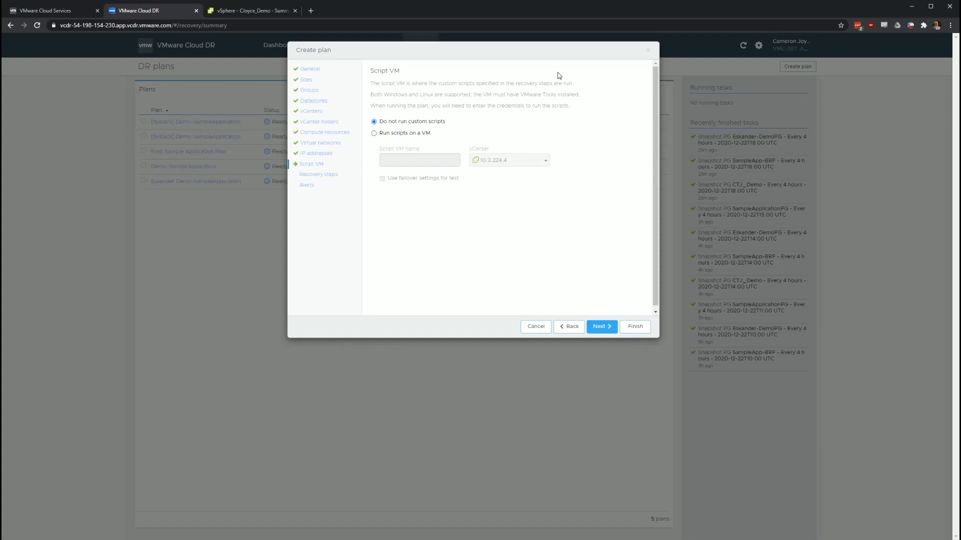
{"action": "left_click", "coordinate": [406, 134]}
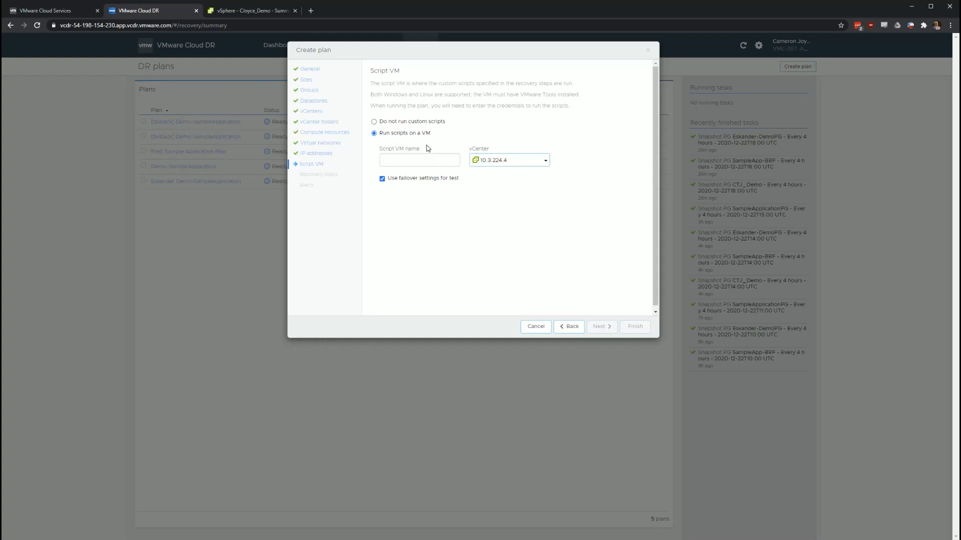
{"action": "left_click", "coordinate": [432, 125]}
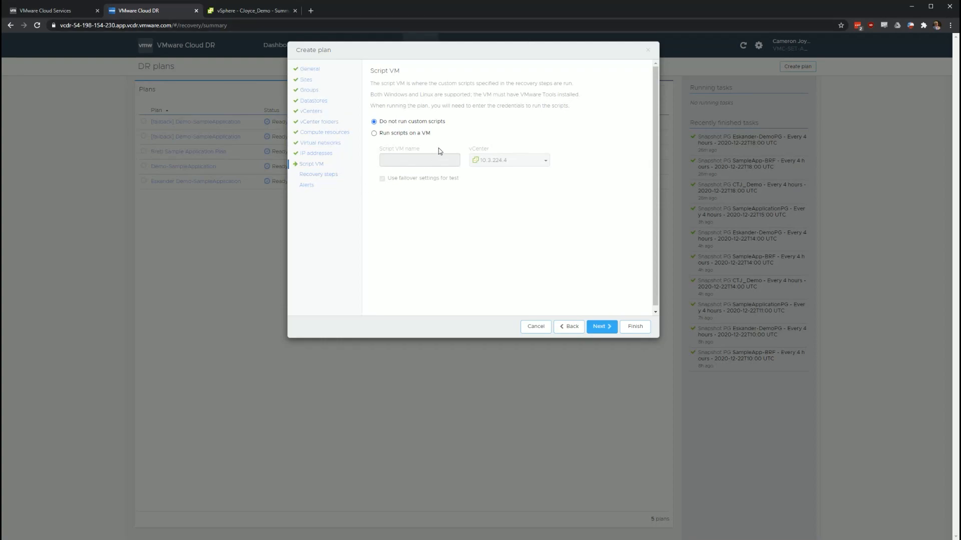
{"action": "left_click", "coordinate": [599, 326]}
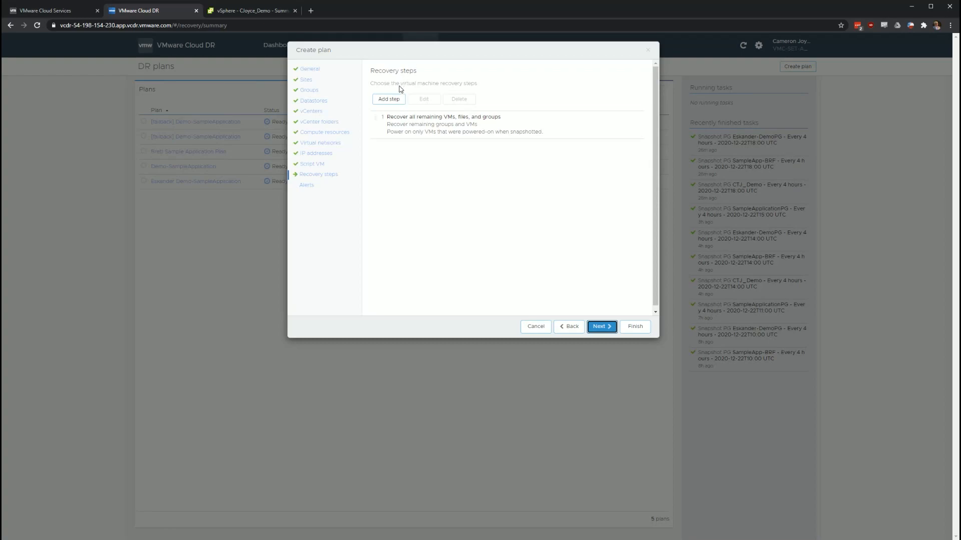
- Make recovery step 1 recover protection group CTJ_Demo, describe it 'Recover Group', and save the plan
{"action": "left_click", "coordinate": [420, 125]}
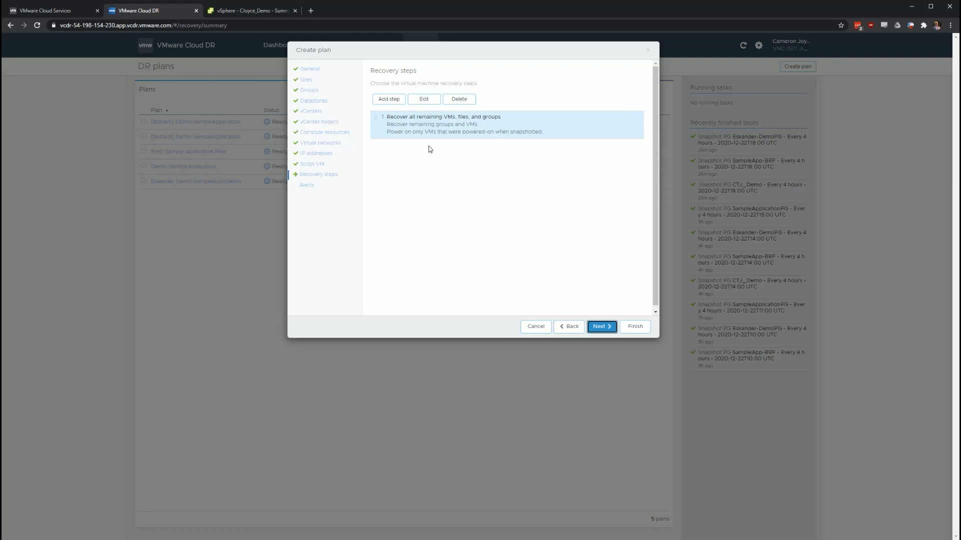
{"action": "left_click", "coordinate": [423, 99]}
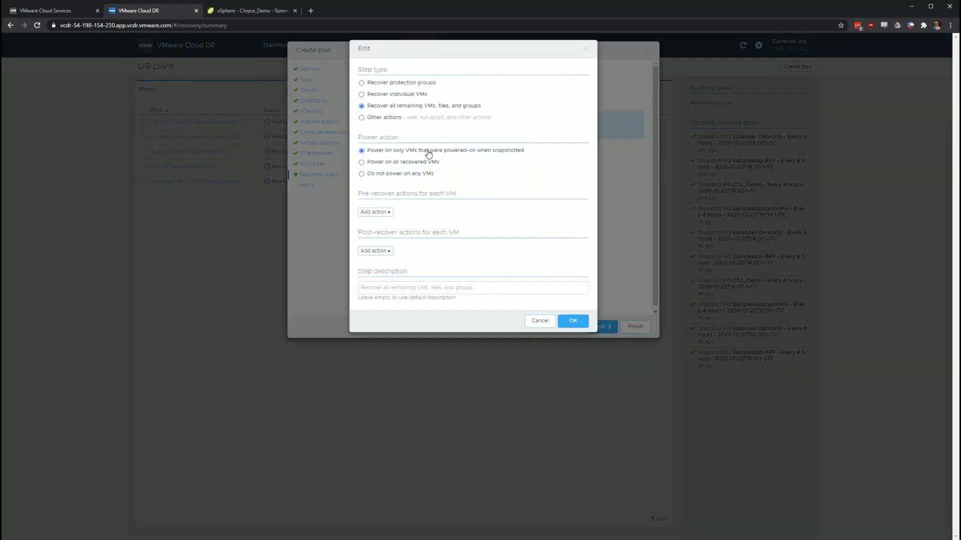
{"action": "left_click", "coordinate": [422, 86]}
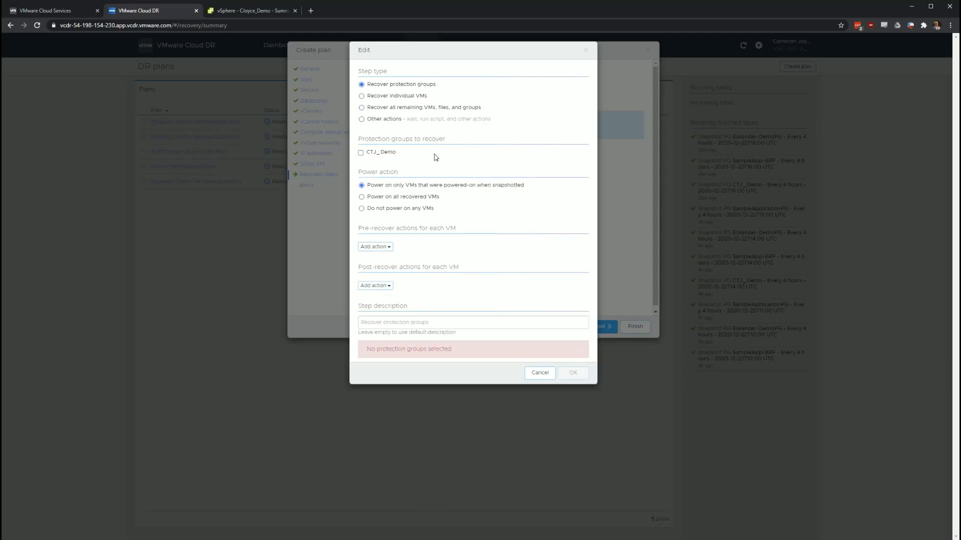
{"action": "left_click", "coordinate": [386, 153]}
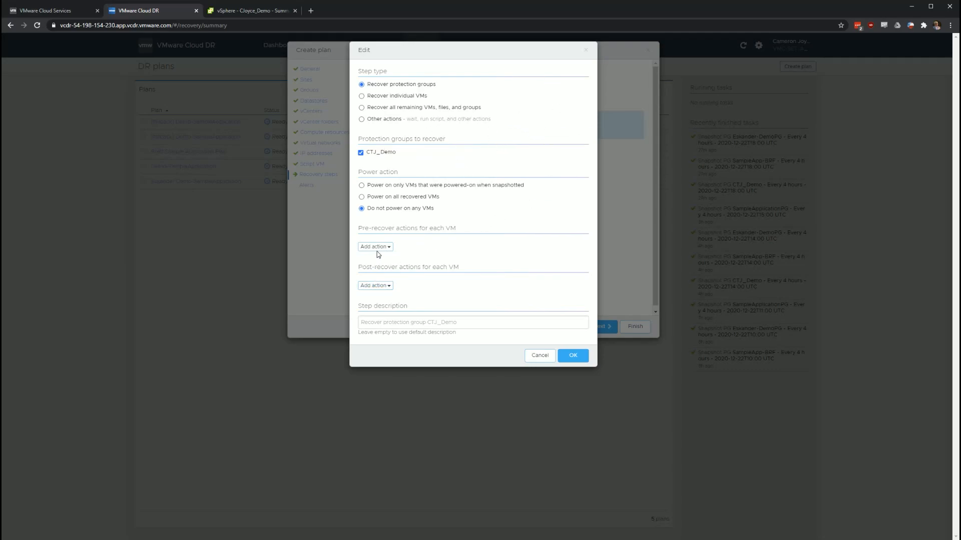
{"action": "left_click", "coordinate": [577, 361]}
{"action": "left_click", "coordinate": [526, 322]}
{"action": "type", "text": "Re"}
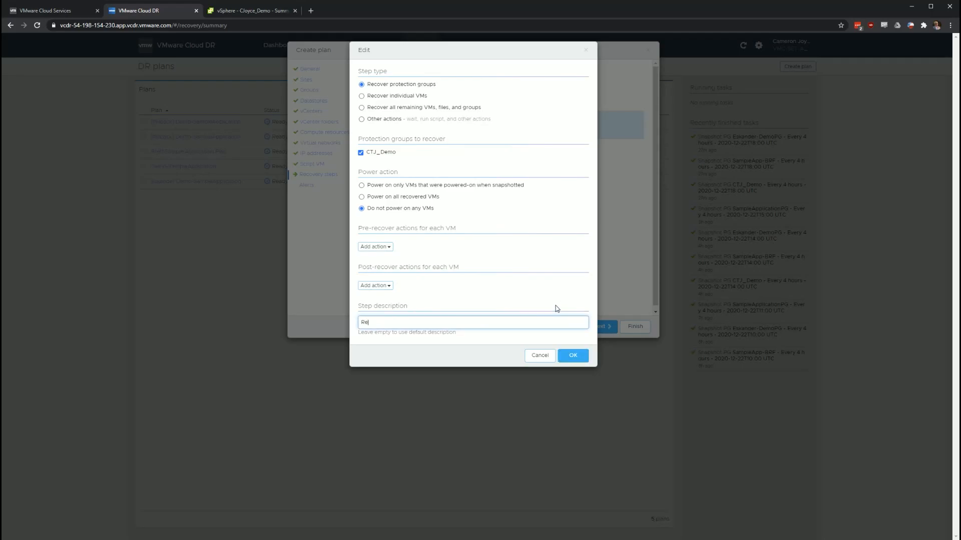
{"action": "type", "text": "cover Group"}
{"action": "key", "text": "Return"}
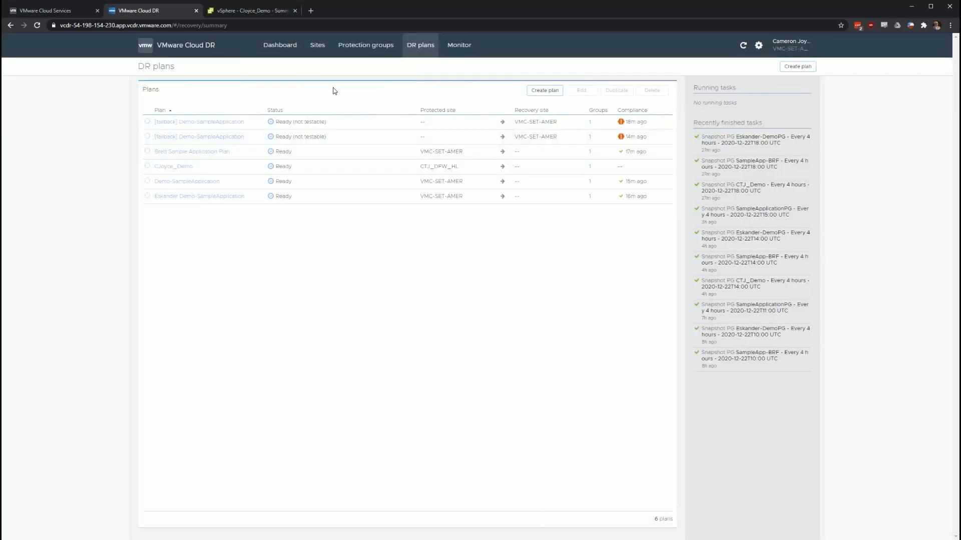
- Open the CJoyce_Demo plan for editing at its Recovery steps page
{"action": "left_click", "coordinate": [178, 154]}
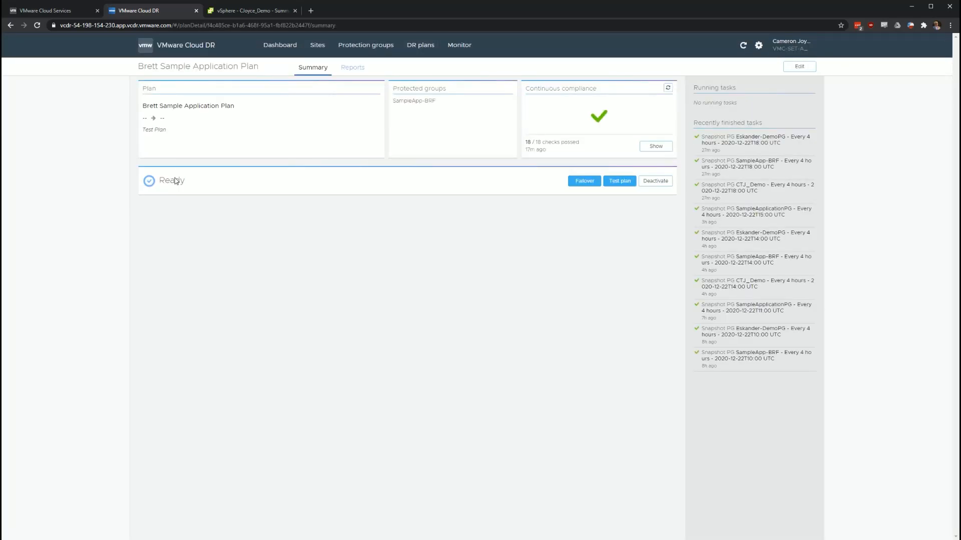
{"action": "left_click", "coordinate": [419, 46]}
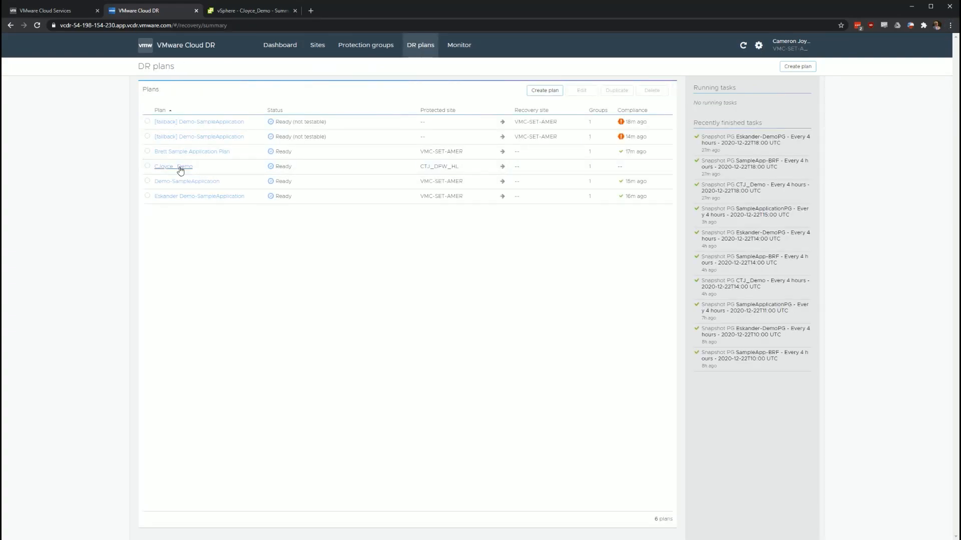
{"action": "left_click", "coordinate": [182, 168]}
{"action": "left_click", "coordinate": [801, 70]}
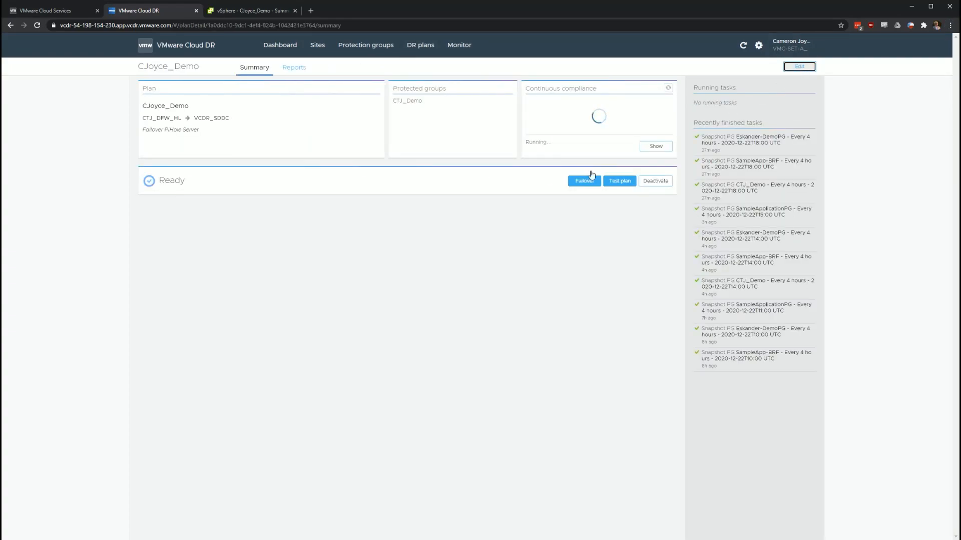
{"action": "left_click", "coordinate": [328, 165]}
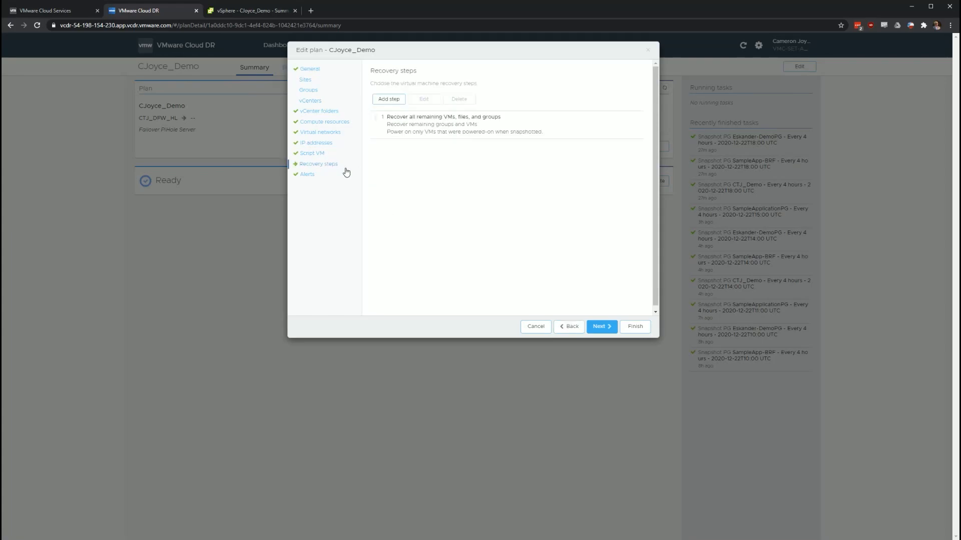
- Change step 1 to recover protection group CTJ_Demo with description 'Recover Group'
{"action": "left_click", "coordinate": [440, 124]}
{"action": "left_click", "coordinate": [423, 99]}
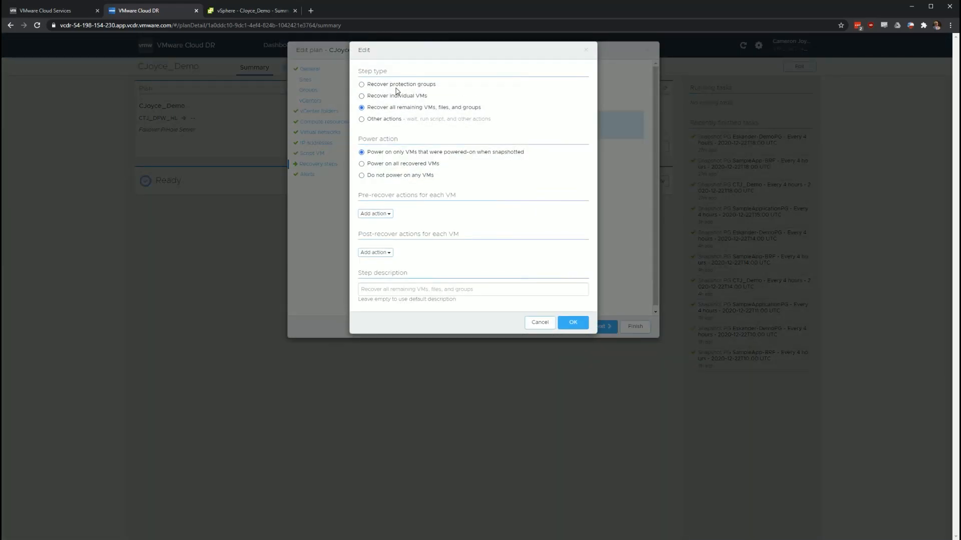
{"action": "left_click", "coordinate": [406, 85]}
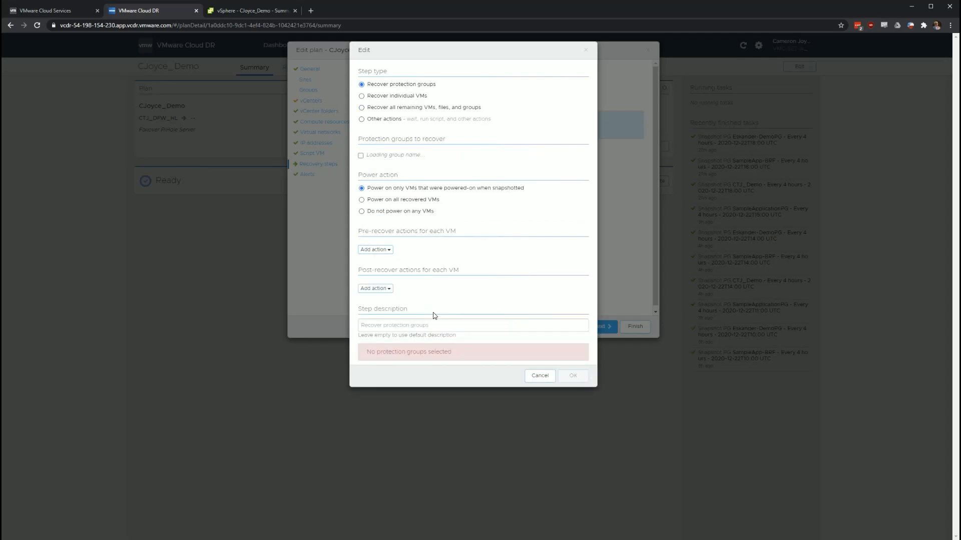
{"action": "left_click", "coordinate": [417, 325]}
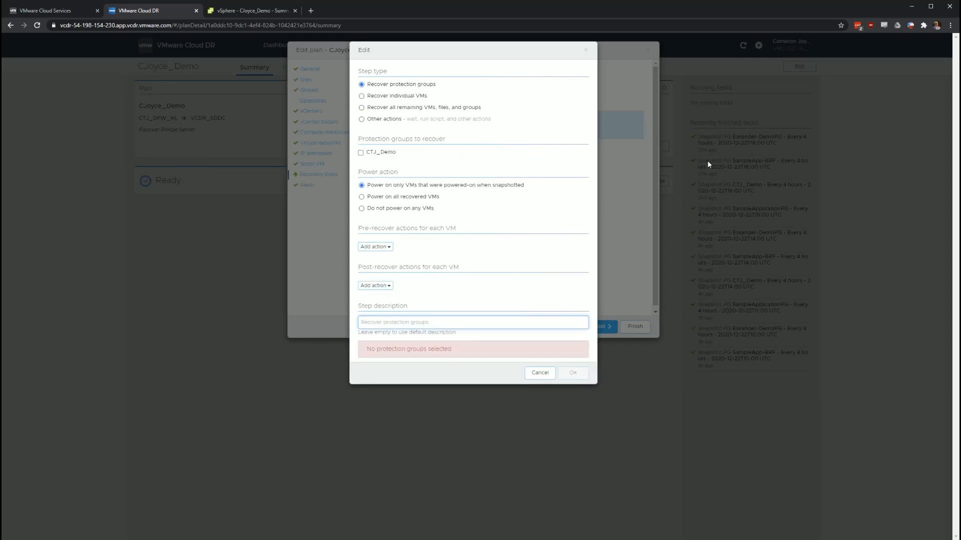
{"action": "type", "text": "Recover Group"}
{"action": "left_click", "coordinate": [357, 152]}
{"action": "left_click", "coordinate": [361, 153]}
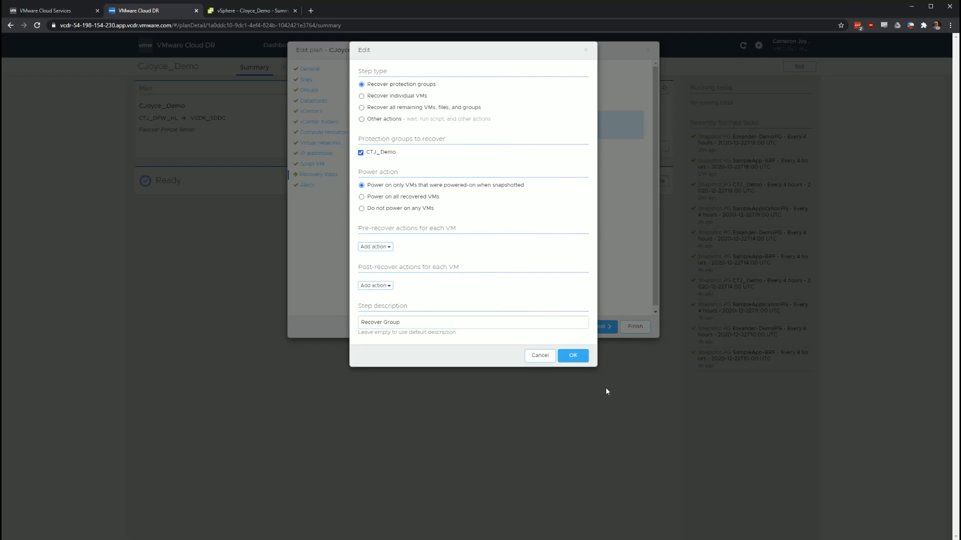
{"action": "left_click", "coordinate": [571, 373]}
- Add a recovery step that recovers the individual VM ASPIHOLE
{"action": "left_click", "coordinate": [395, 99]}
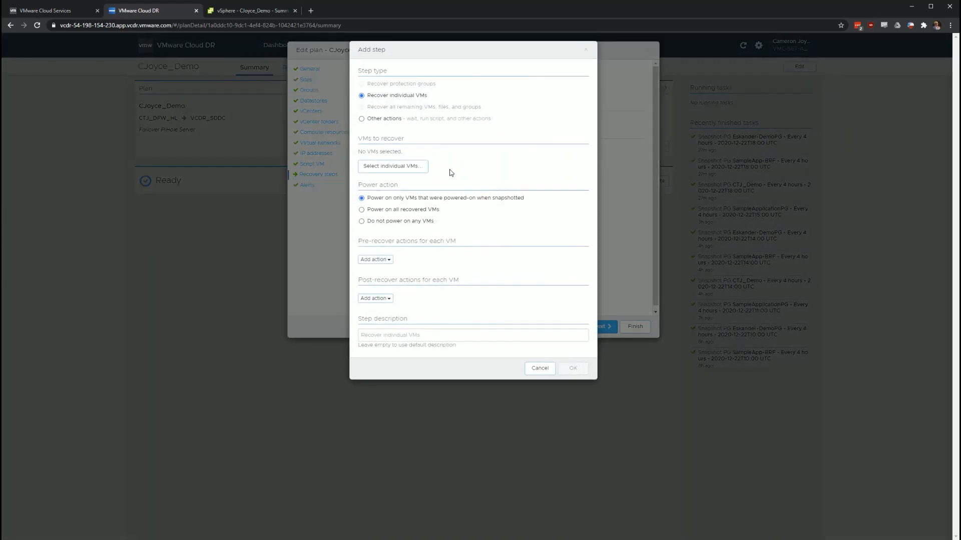
{"action": "left_click", "coordinate": [393, 166]}
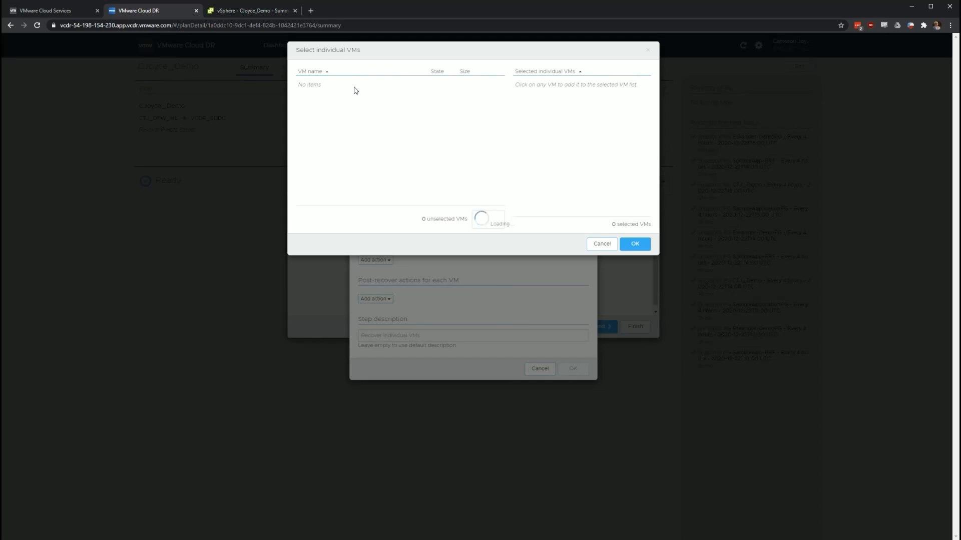
{"action": "left_click", "coordinate": [405, 84]}
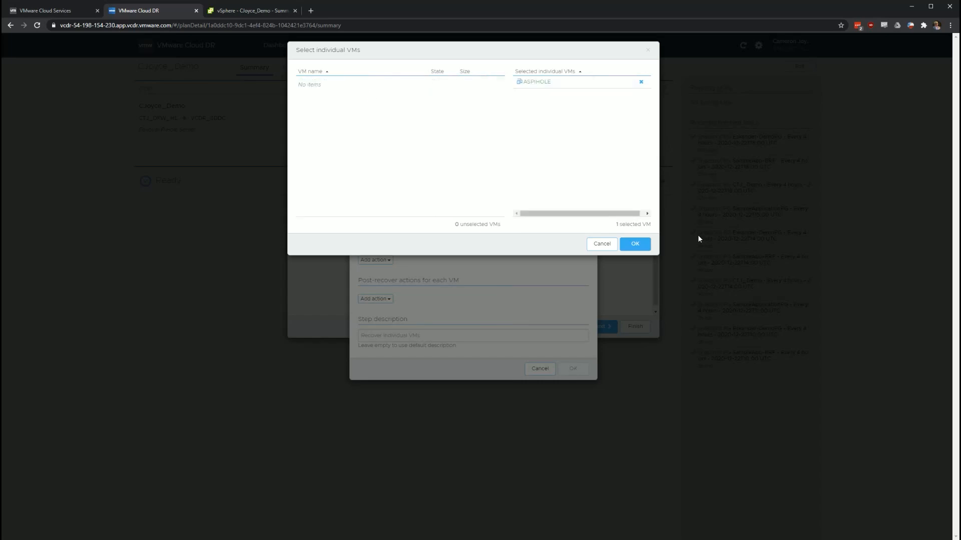
{"action": "left_click", "coordinate": [635, 244]}
- Add a 300-second Wait for VM IP address action and describe the step 'Recover DNS'
{"action": "left_click", "coordinate": [368, 307]}
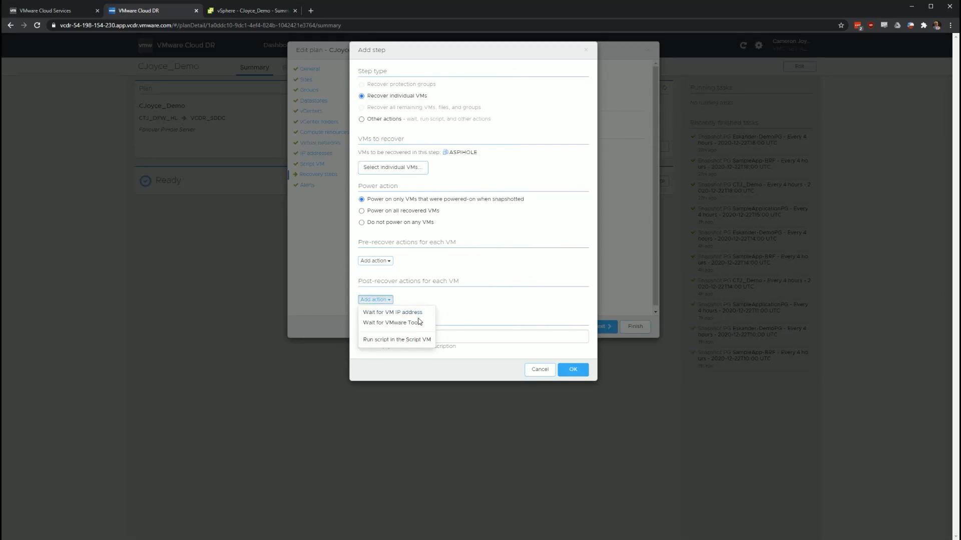
{"action": "left_click", "coordinate": [418, 313]}
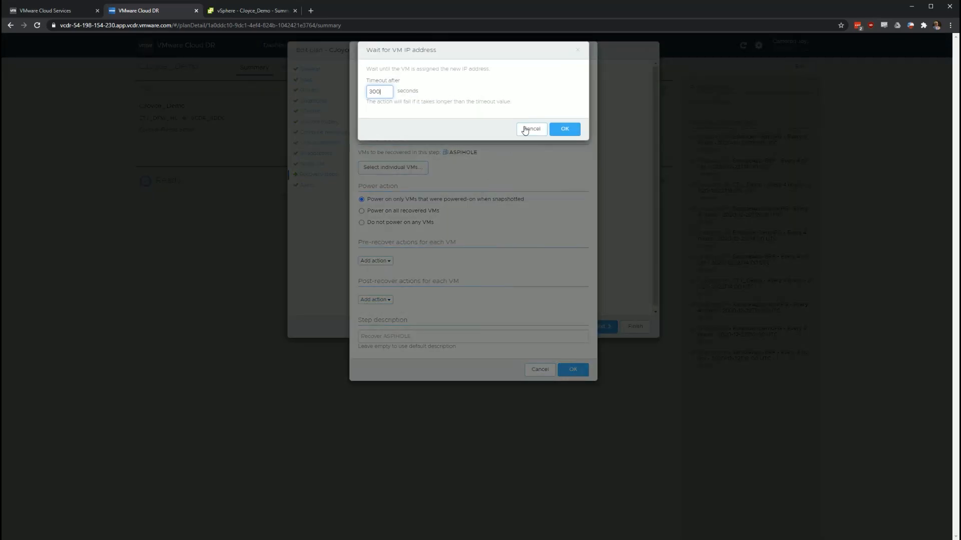
{"action": "left_click", "coordinate": [562, 129]}
{"action": "left_click", "coordinate": [375, 321]}
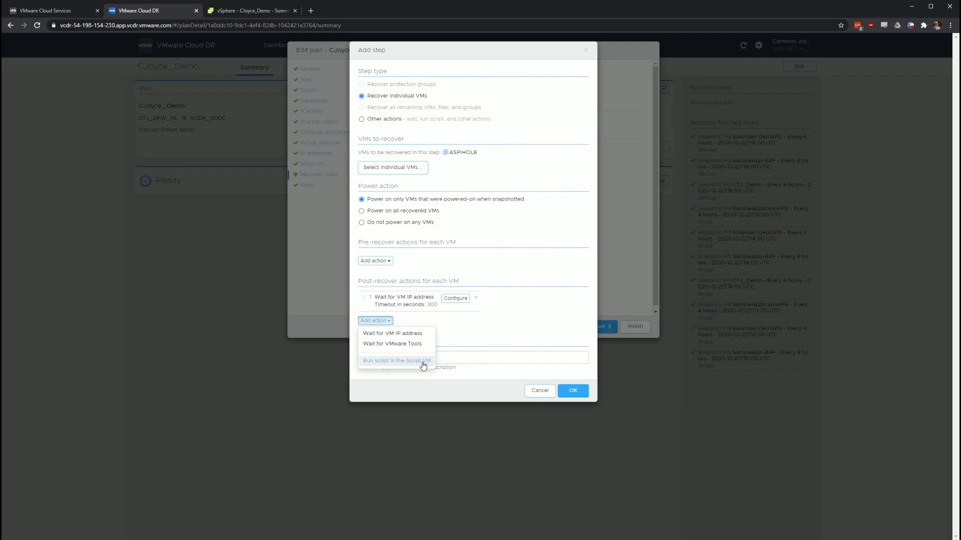
{"action": "left_click", "coordinate": [507, 345]}
{"action": "left_click", "coordinate": [477, 358]}
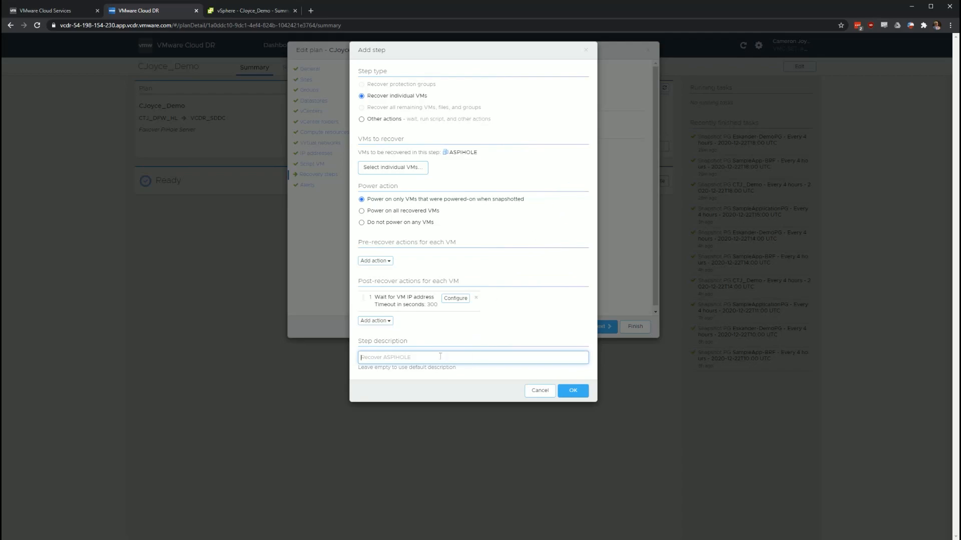
{"action": "type", "text": "Recover DNS"}
- Save the Recover DNS step and add an other-actions step with a Wait for user input action
{"action": "left_click", "coordinate": [576, 396]}
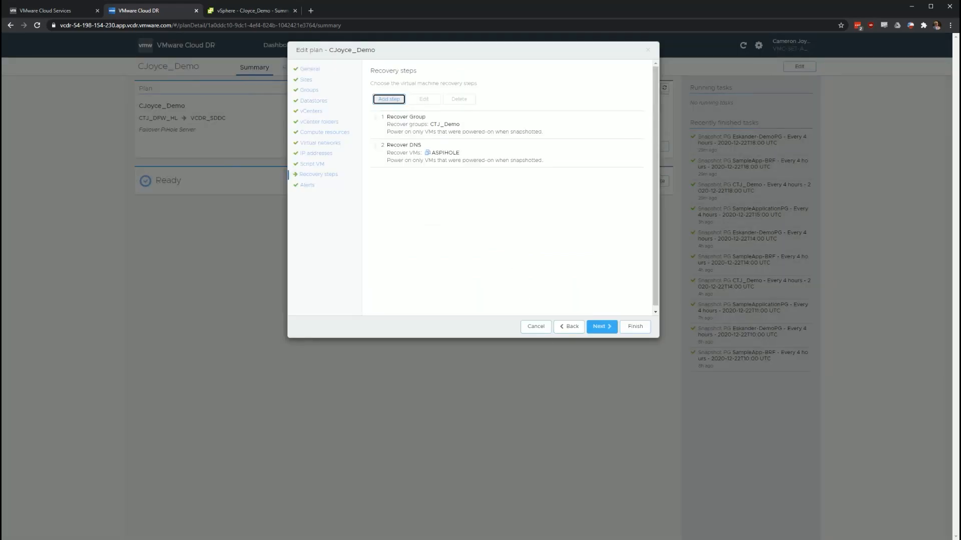
{"action": "left_click", "coordinate": [390, 98]}
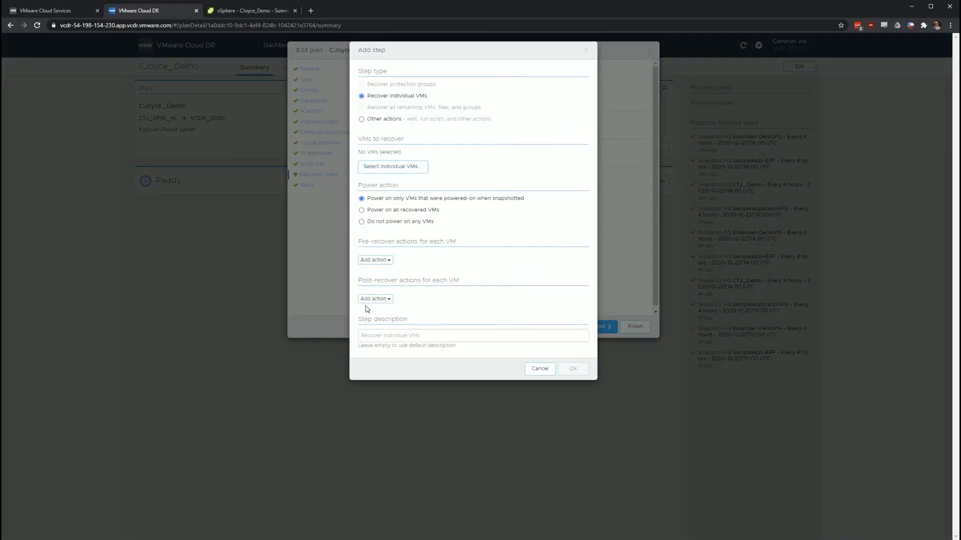
{"action": "left_click", "coordinate": [372, 300]}
{"action": "left_click", "coordinate": [385, 125]}
{"action": "left_click", "coordinate": [383, 120]}
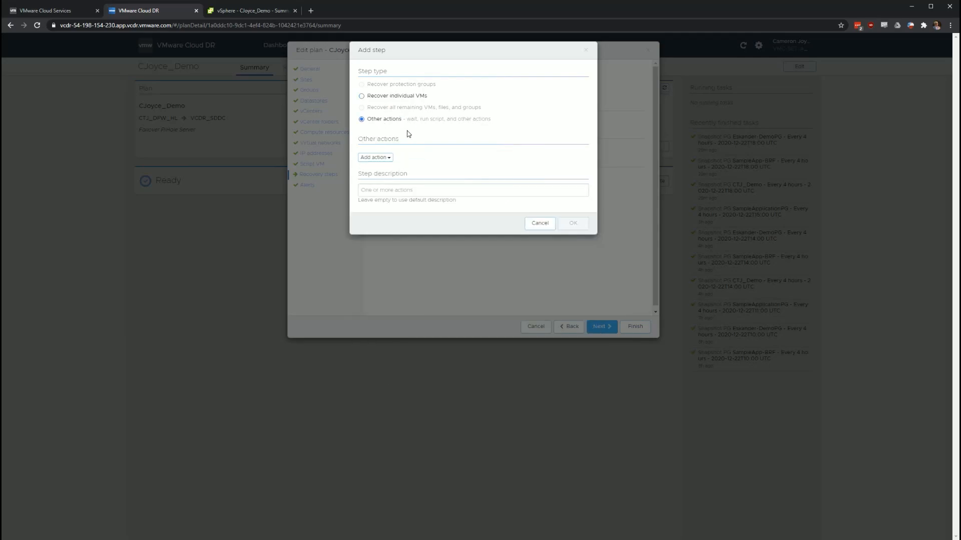
{"action": "left_click", "coordinate": [388, 158]}
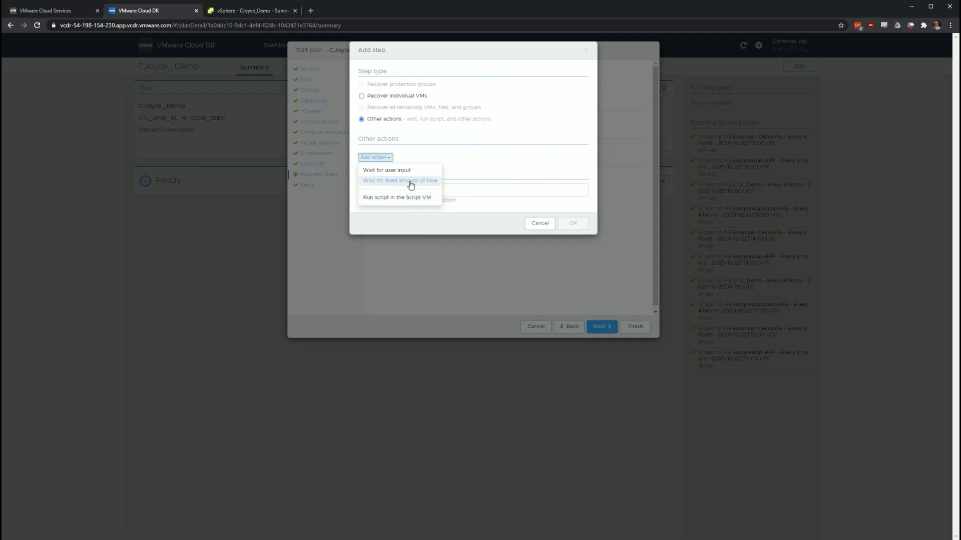
{"action": "left_click", "coordinate": [398, 170]}
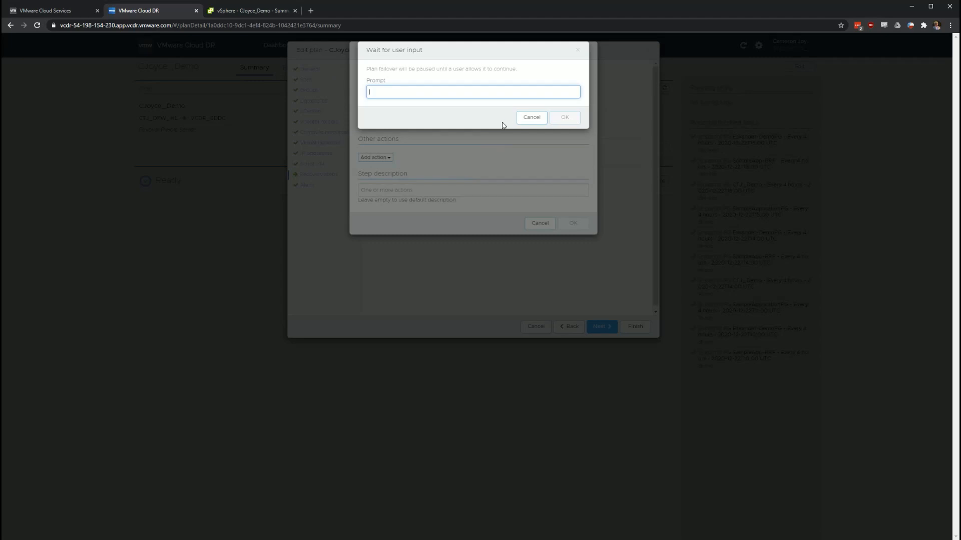
- Set the prompt 'Log into admin interface, check services' and save the step as 'Check Admin Interface'
{"action": "type", "text": "Log into admin inter"}
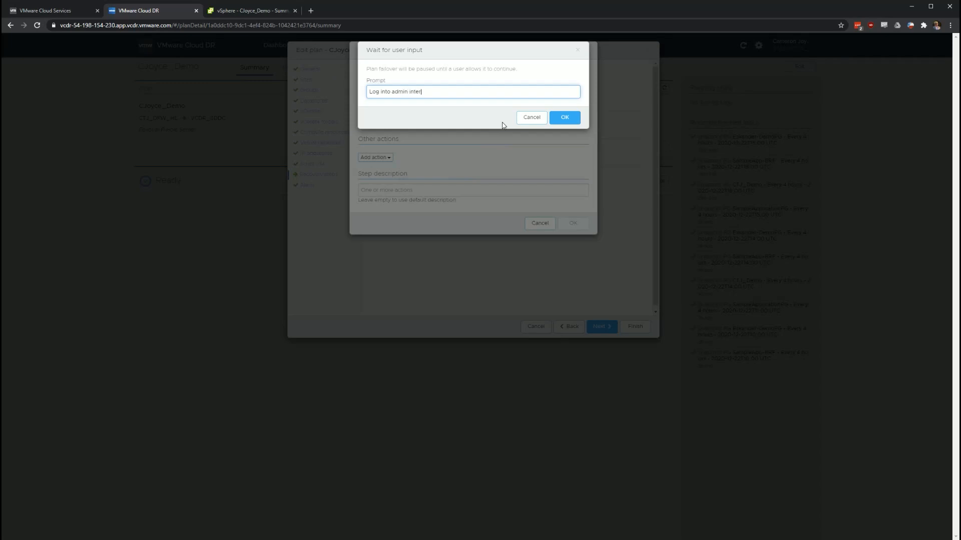
{"action": "type", "text": "face, check services."}
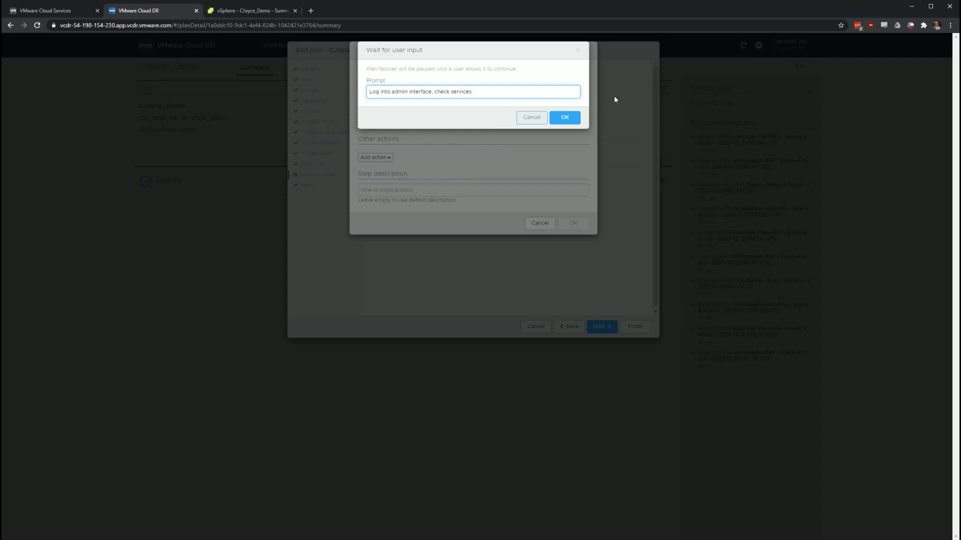
{"action": "left_click", "coordinate": [565, 120]}
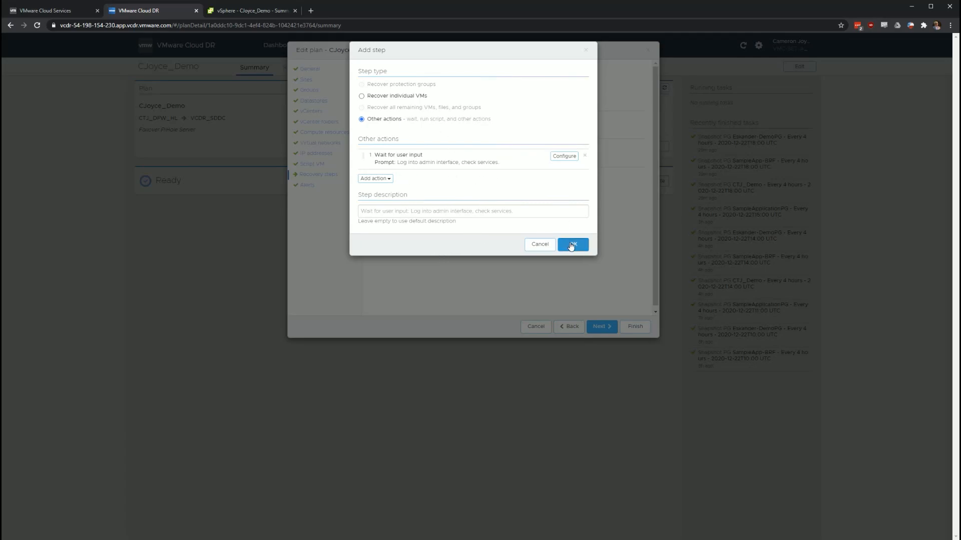
{"action": "left_click", "coordinate": [527, 209]}
{"action": "type", "text": "Check Admin Interface"}
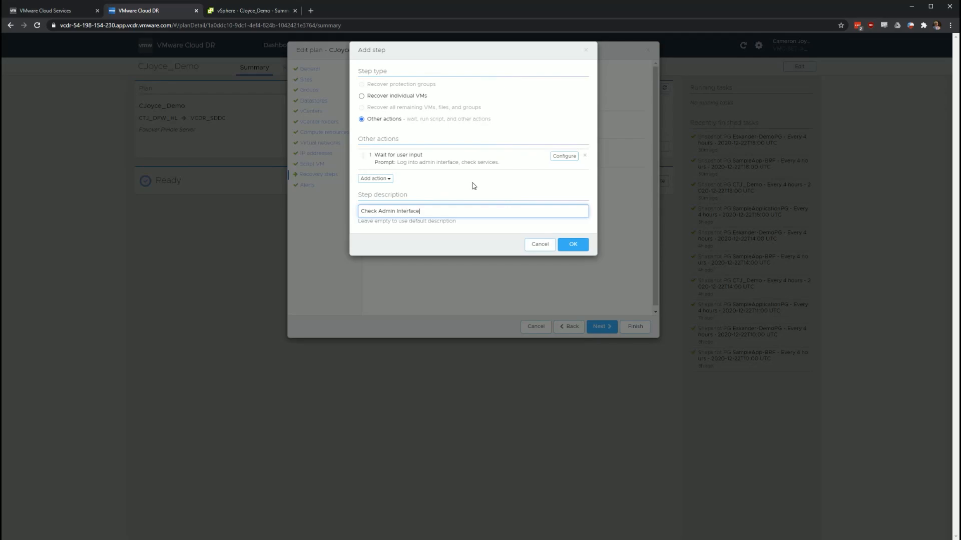
{"action": "left_click", "coordinate": [573, 244]}
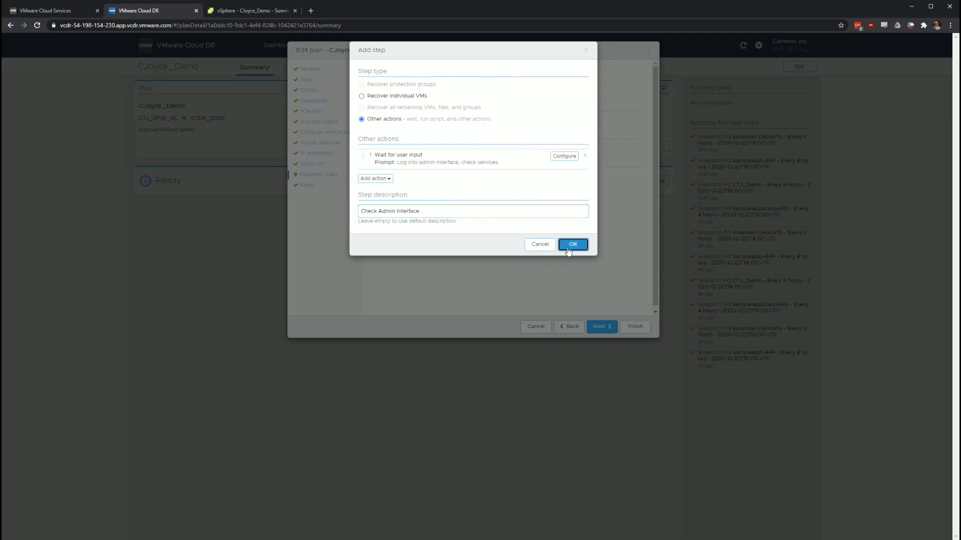
- Add another other-actions step with a Run script in the Script VM action
{"action": "left_click", "coordinate": [375, 100]}
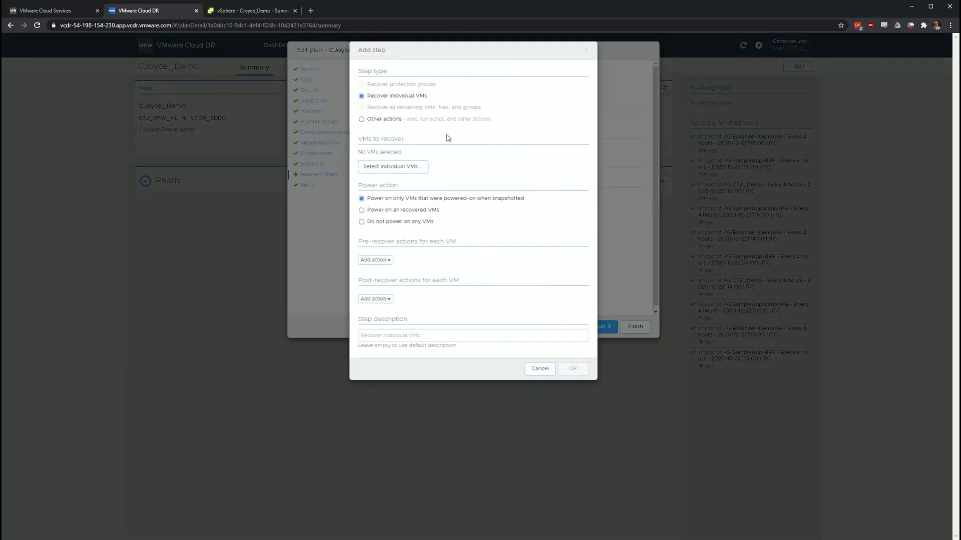
{"action": "left_click", "coordinate": [390, 120]}
{"action": "left_click", "coordinate": [375, 158]}
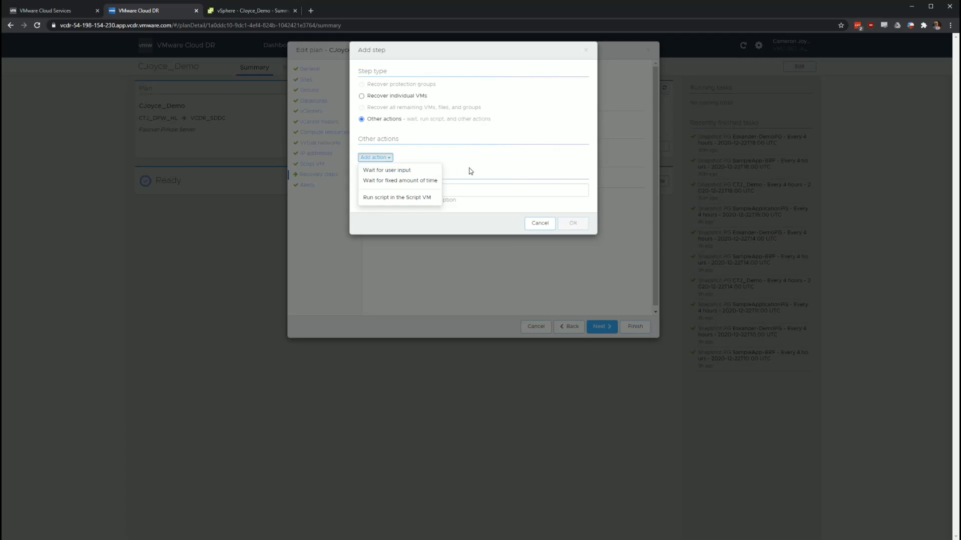
{"action": "left_click", "coordinate": [436, 197]}
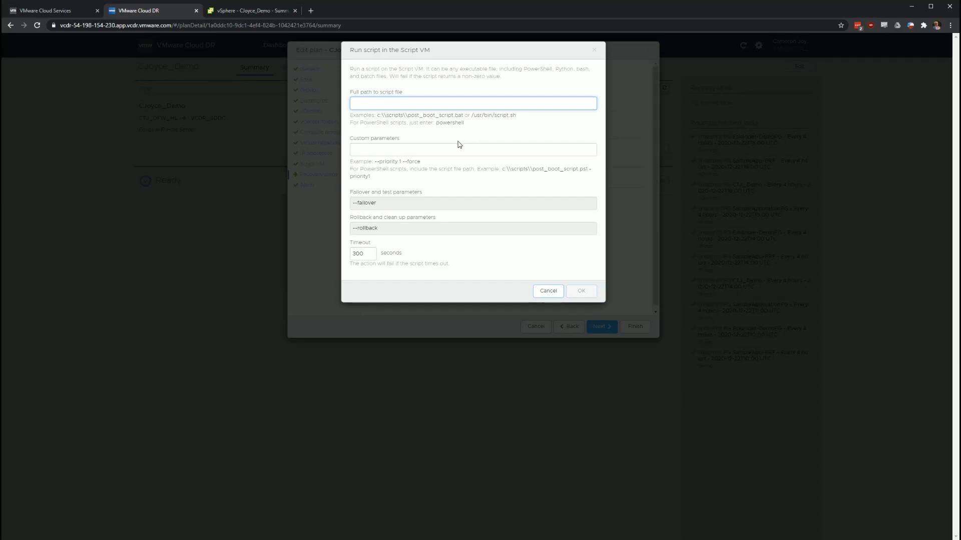
{"action": "key", "text": "alt+Tab"}
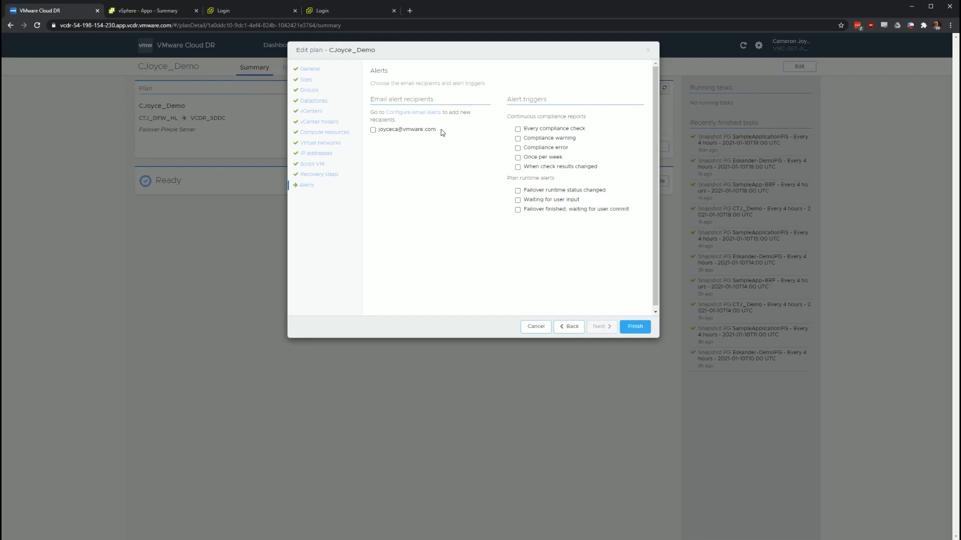
- Select the email recipient and enable Once per week and When check results changed compliance alerts
{"action": "left_click", "coordinate": [428, 131]}
{"action": "left_click", "coordinate": [538, 161]}
{"action": "left_click", "coordinate": [547, 168]}
- Enable alerts for runtime status changes, waiting for user input, and awaiting user commit, then save
{"action": "left_click", "coordinate": [529, 191]}
{"action": "left_click", "coordinate": [533, 201]}
{"action": "left_click", "coordinate": [538, 210]}
{"action": "left_click", "coordinate": [629, 329]}
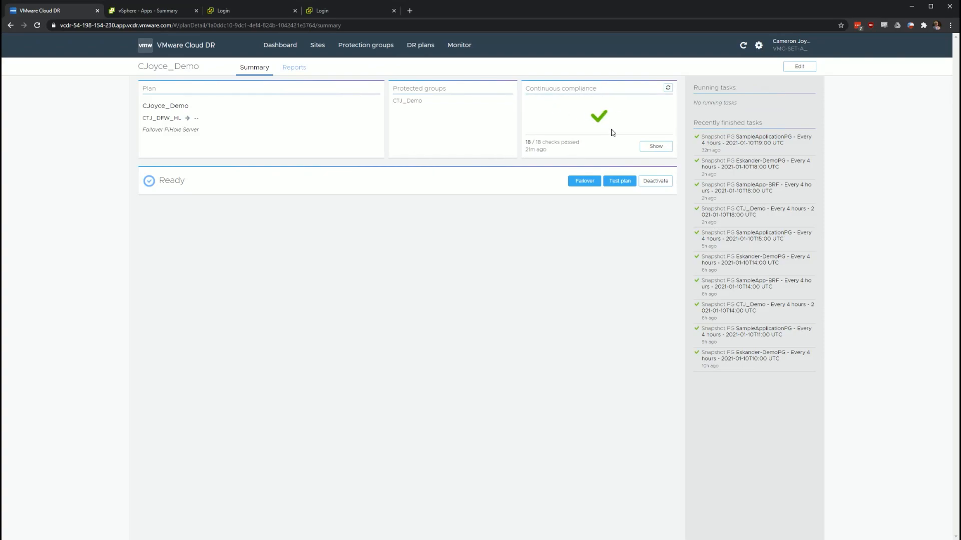
- Review the 18 passed compliance checks and download them as a PDF report
{"action": "left_click", "coordinate": [644, 148]}
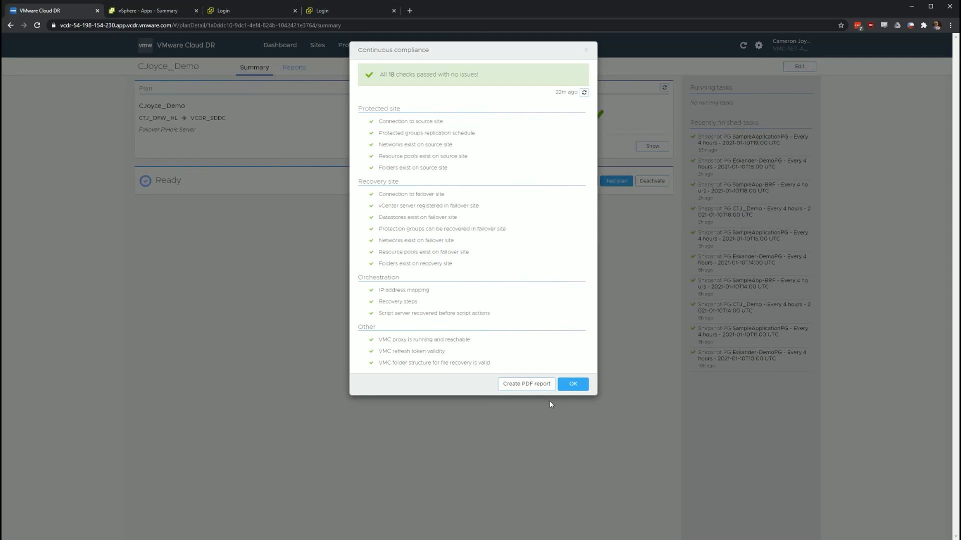
{"action": "left_click", "coordinate": [524, 389]}
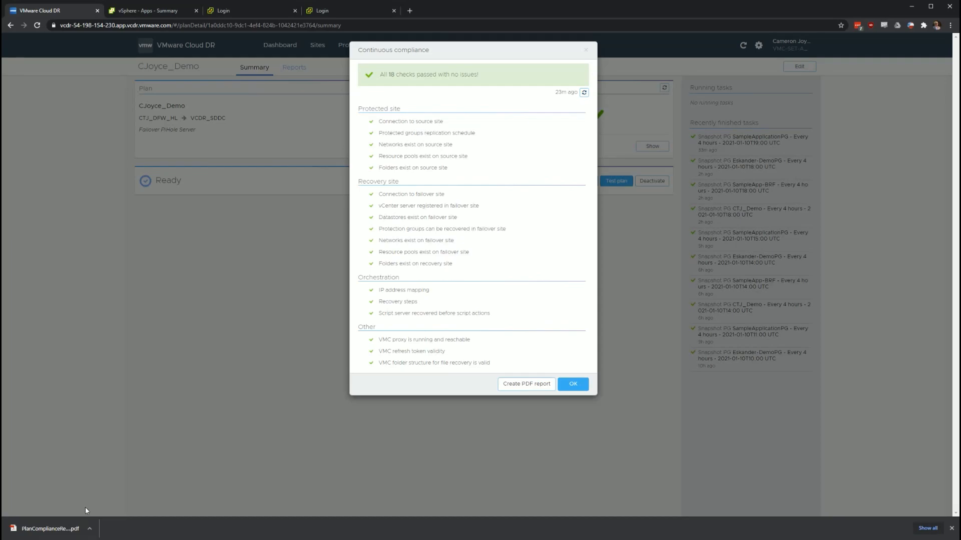
- Open the downloaded compliance report PDF and read through all three pages
{"action": "left_click", "coordinate": [58, 529]}
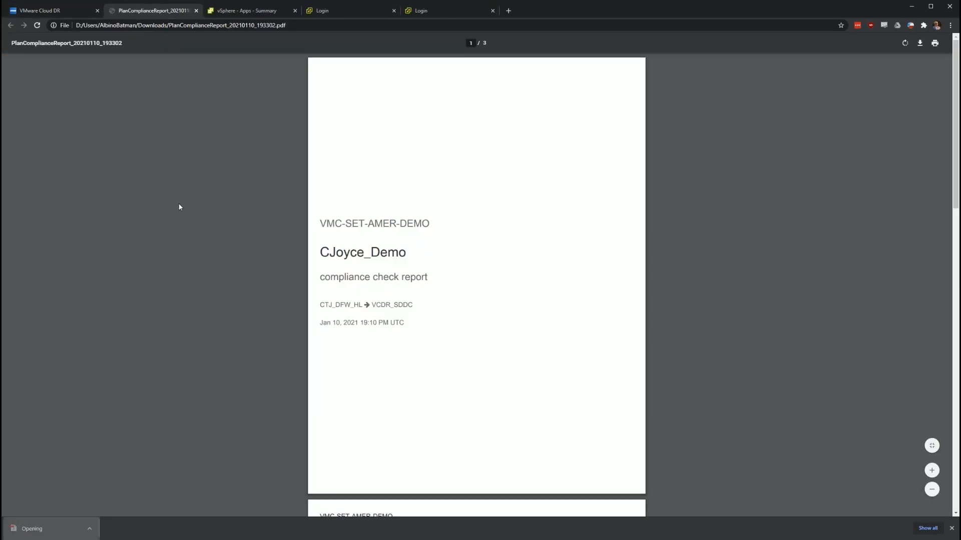
{"action": "scroll", "coordinate": [376, 230], "scroll_direction": "down", "scroll_amount": 4}
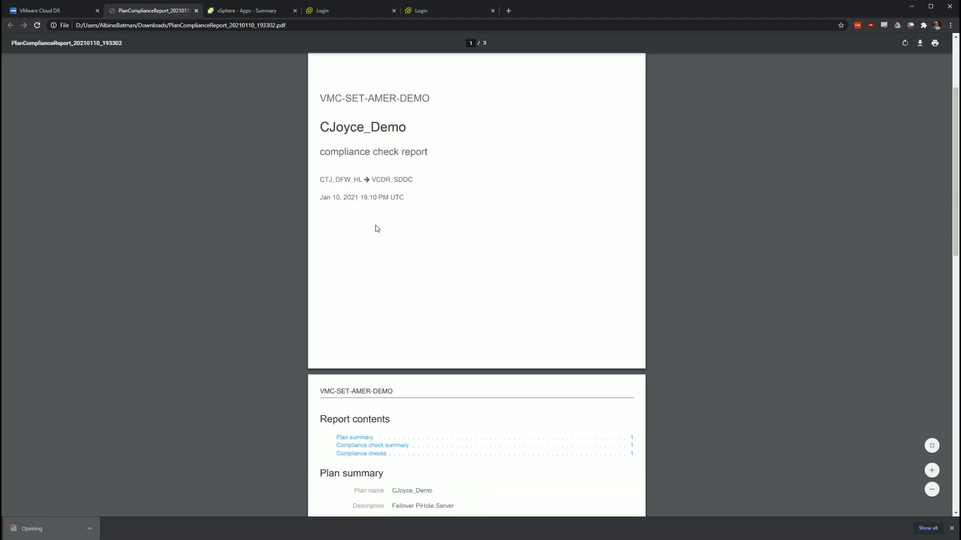
{"action": "scroll", "coordinate": [381, 225], "scroll_direction": "down", "scroll_amount": 4}
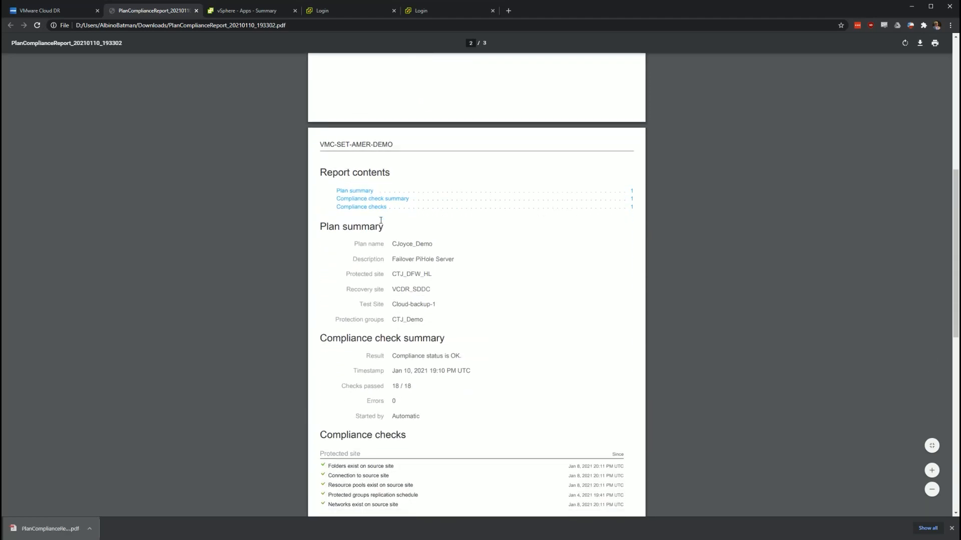
{"action": "scroll", "coordinate": [420, 210], "scroll_direction": "down", "scroll_amount": 4}
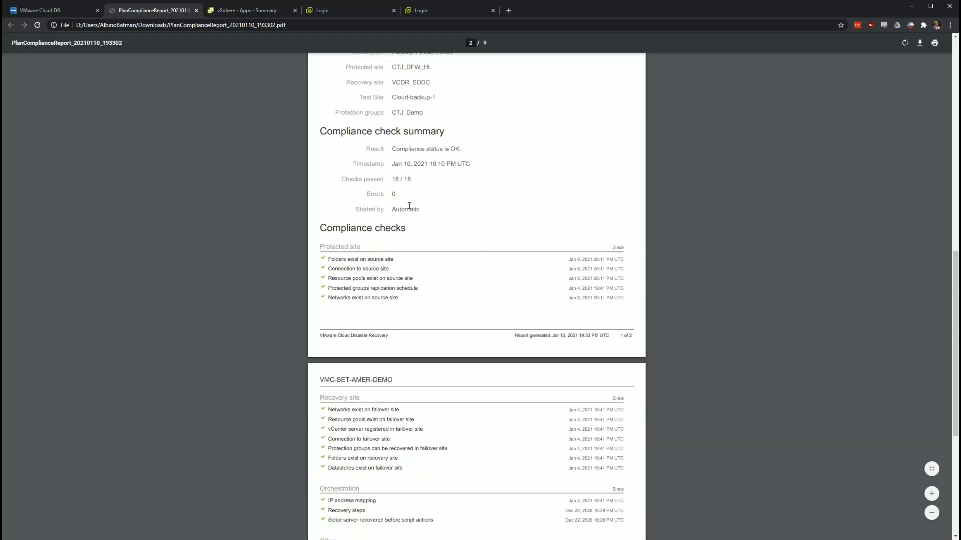
{"action": "scroll", "coordinate": [407, 209], "scroll_direction": "down", "scroll_amount": 1}
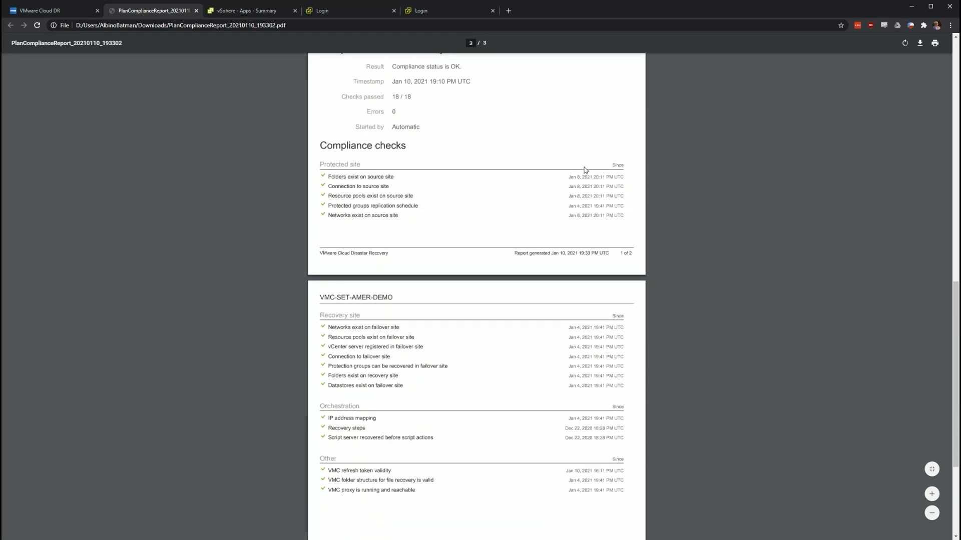
{"action": "scroll", "coordinate": [592, 181], "scroll_direction": "down", "scroll_amount": 4}
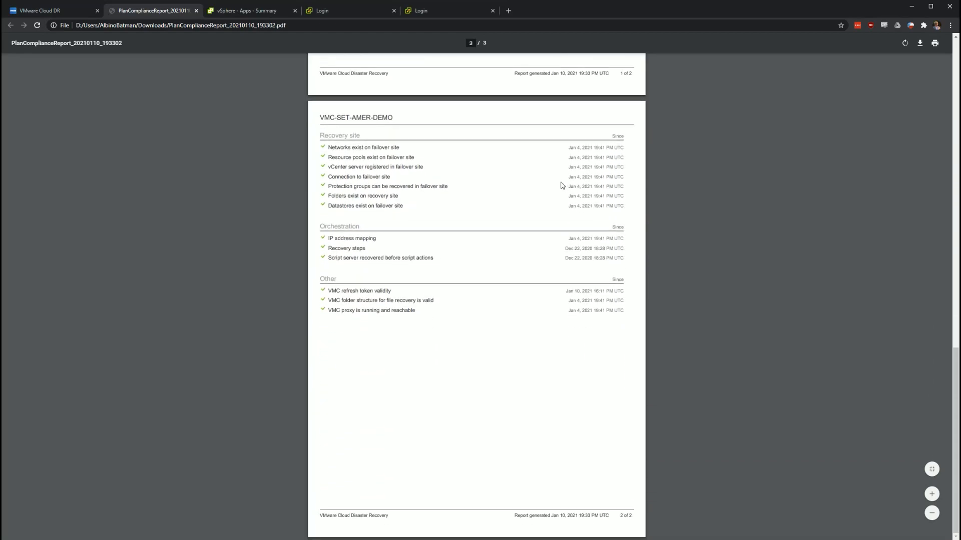
{"action": "scroll", "coordinate": [450, 138], "scroll_direction": "up", "scroll_amount": 12}
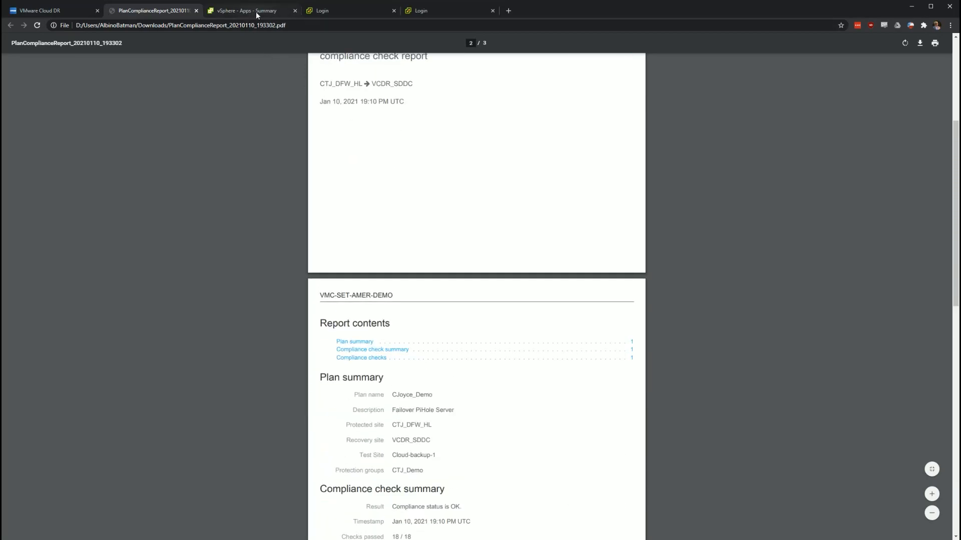
- Close the PDF report tab and dismiss the Continuous compliance results
{"action": "left_click", "coordinate": [197, 10]}
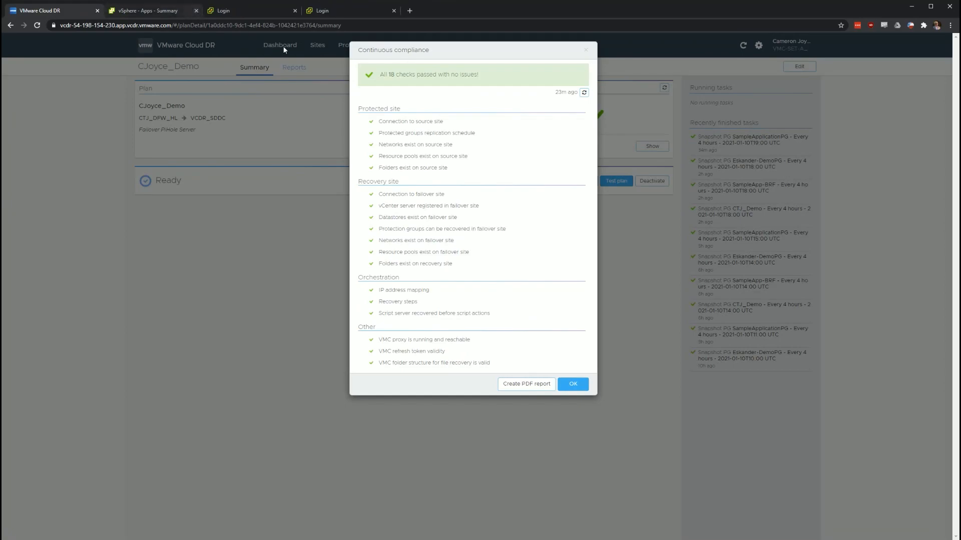
{"action": "left_click", "coordinate": [575, 385]}
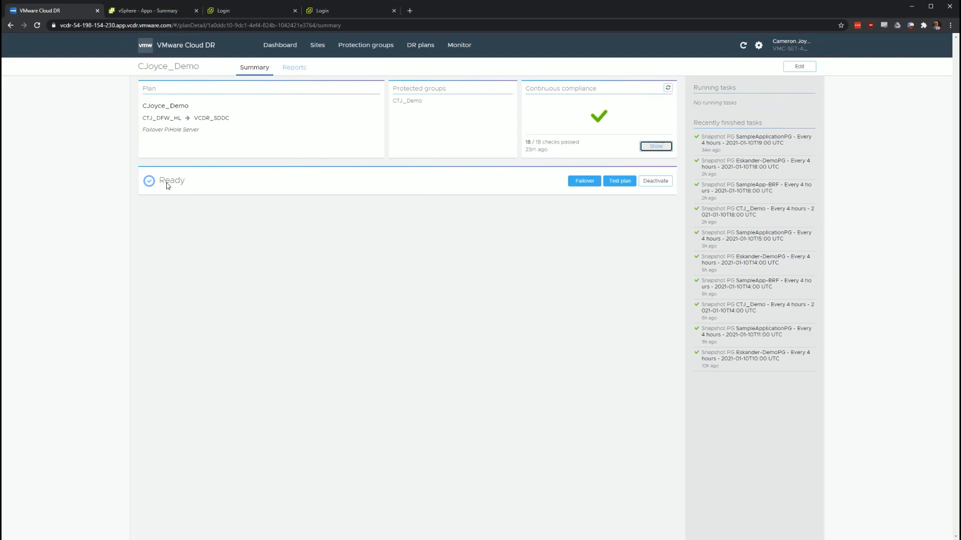
- Review the SampleApp-BRF snapshot task in Recently finished tasks, then start a plan test
{"action": "left_click", "coordinate": [151, 320]}
{"action": "triple_click", "coordinate": [758, 190]}
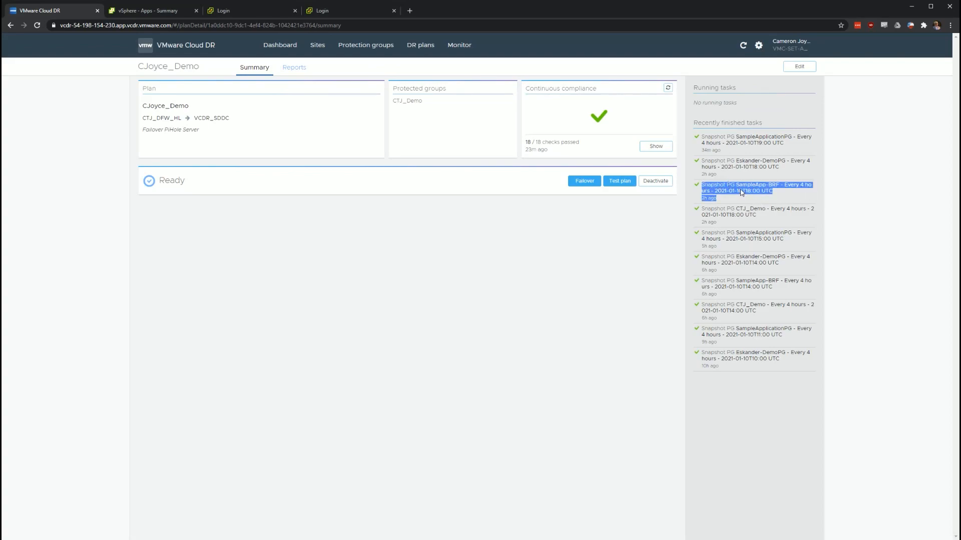
{"action": "left_click", "coordinate": [745, 186]}
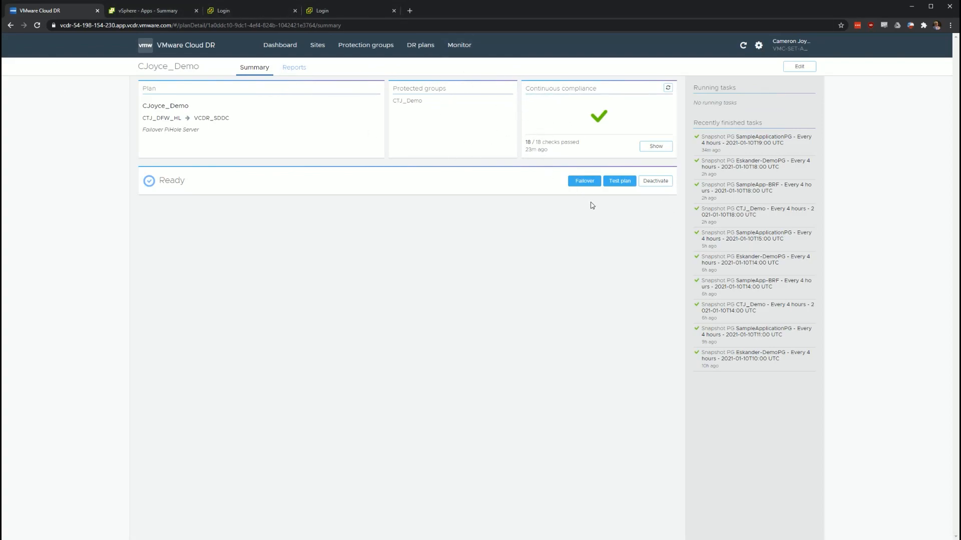
{"action": "left_click", "coordinate": [628, 184]}
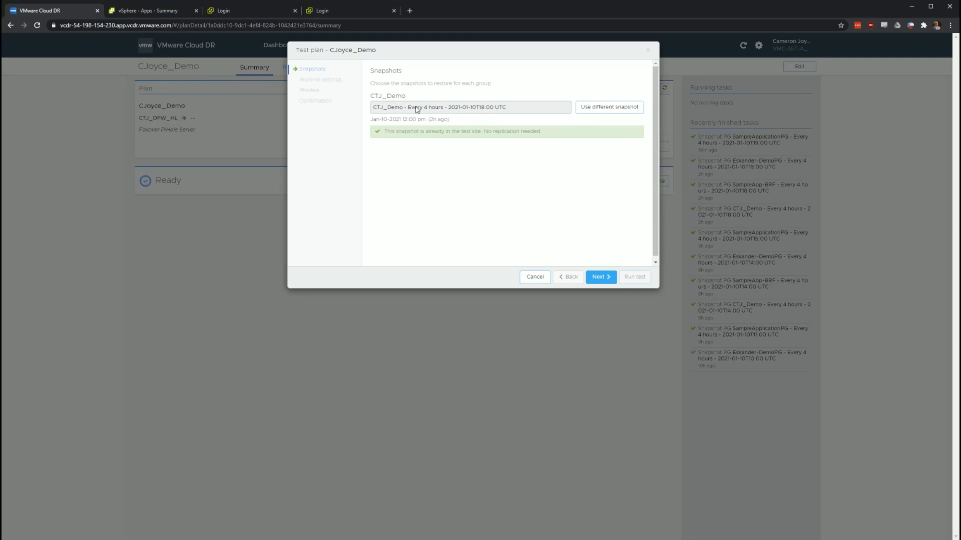
- Switch the test to CTJ_Demo's Jan-10 04:00 am snapshot, accepting the not-most-recent warning
{"action": "left_click", "coordinate": [608, 112]}
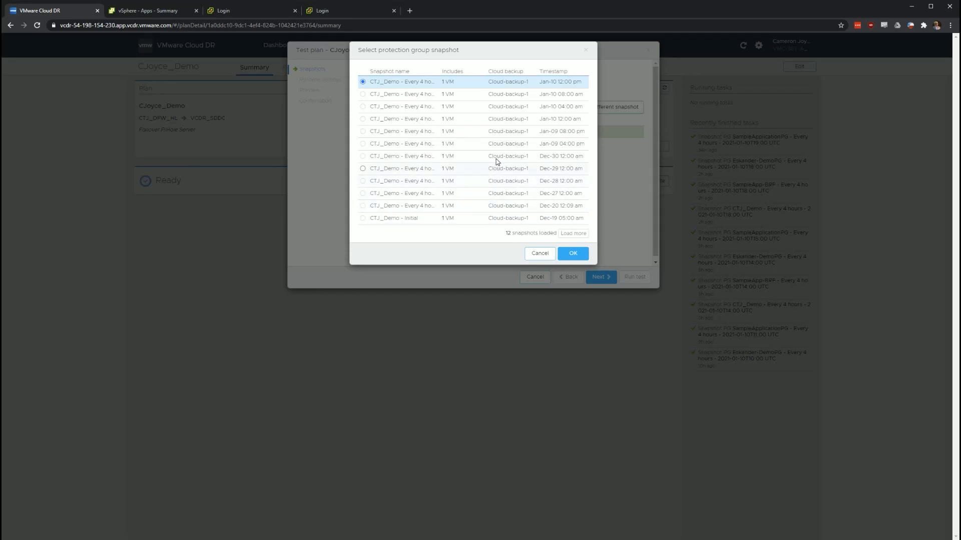
{"action": "left_click", "coordinate": [483, 121]}
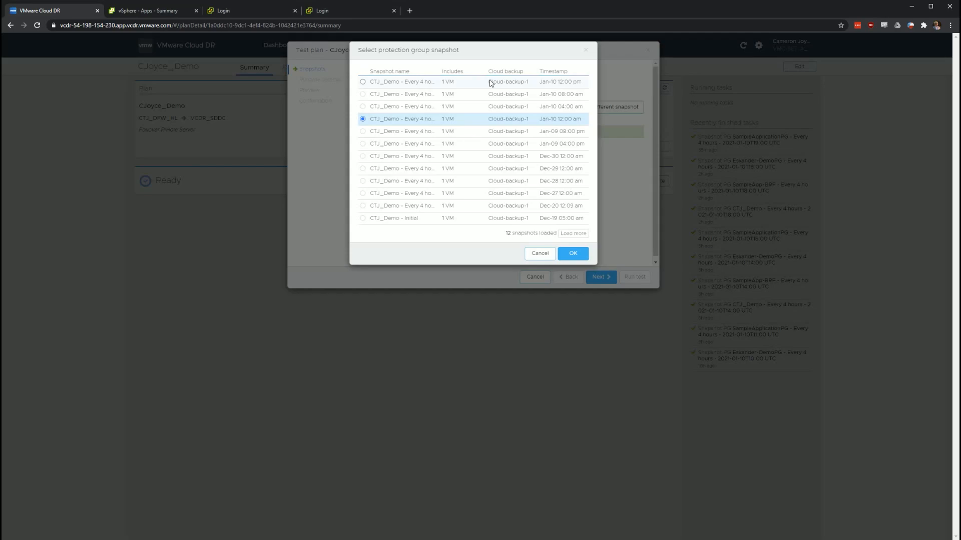
{"action": "left_click", "coordinate": [491, 84]}
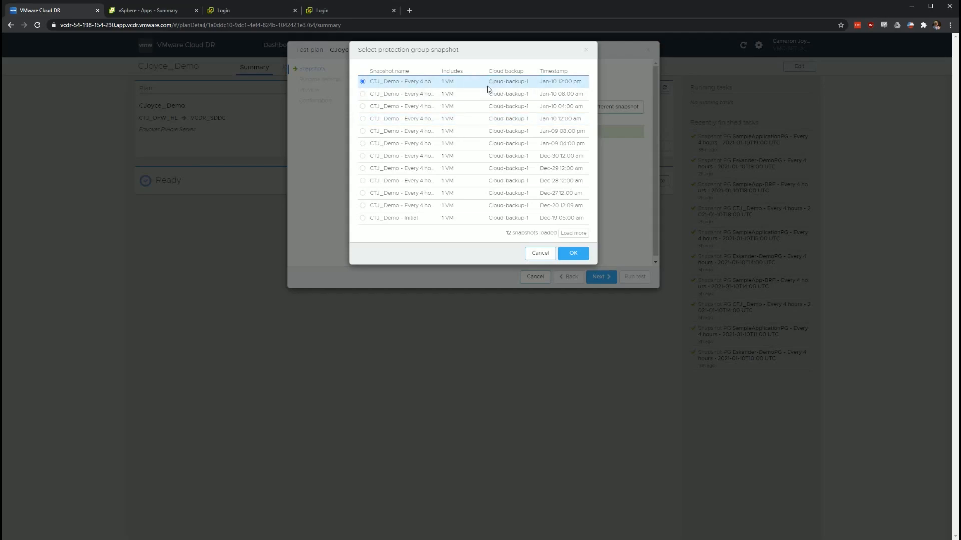
{"action": "left_click", "coordinate": [470, 108]}
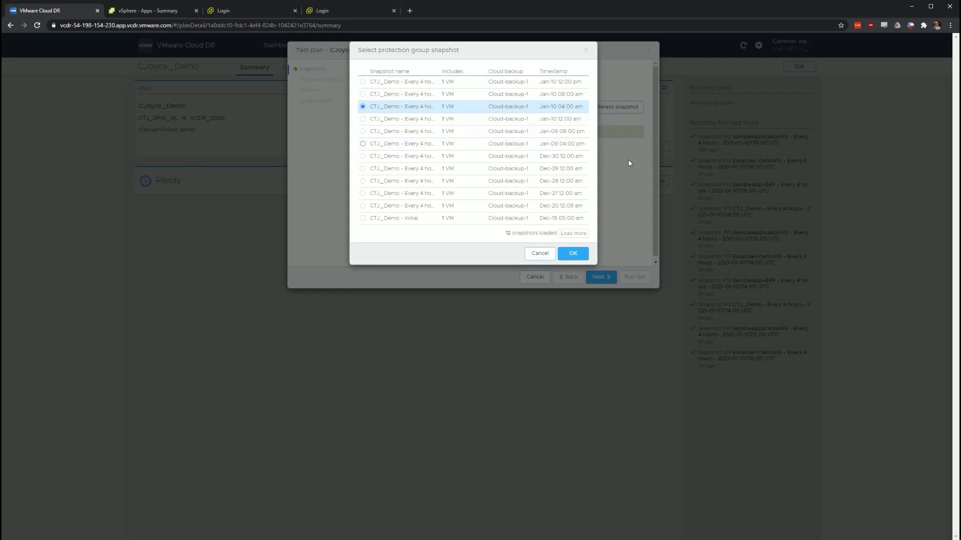
{"action": "left_click", "coordinate": [561, 259]}
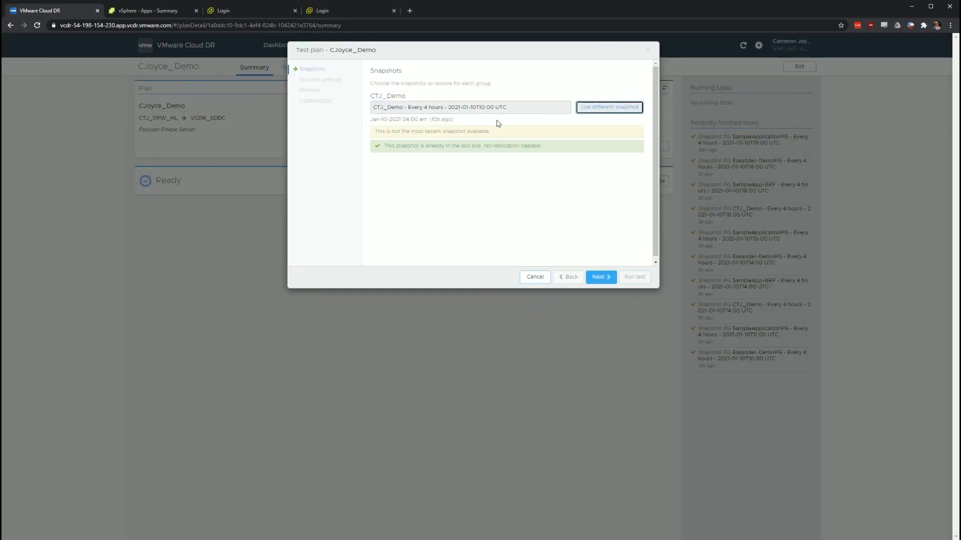
{"action": "double_click", "coordinate": [427, 133]}
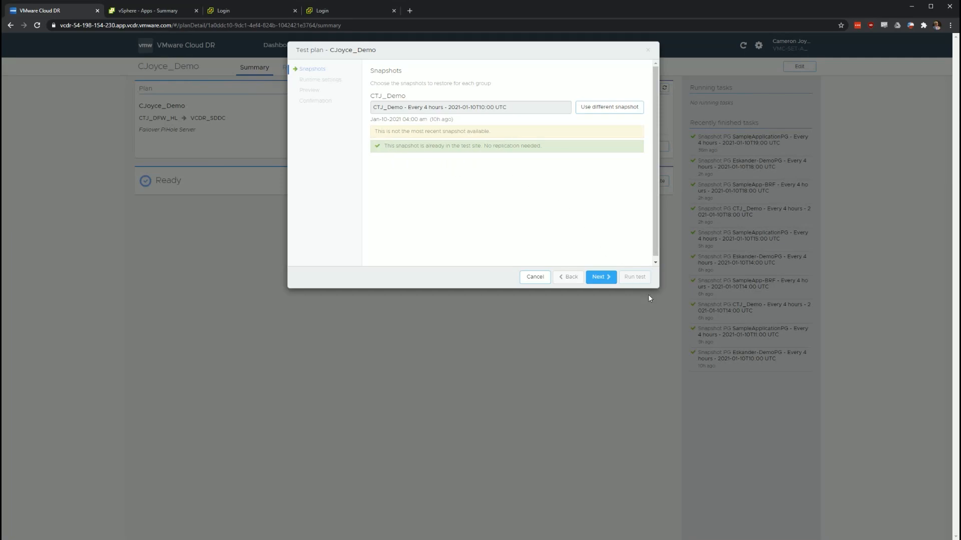
{"action": "left_click", "coordinate": [603, 277]}
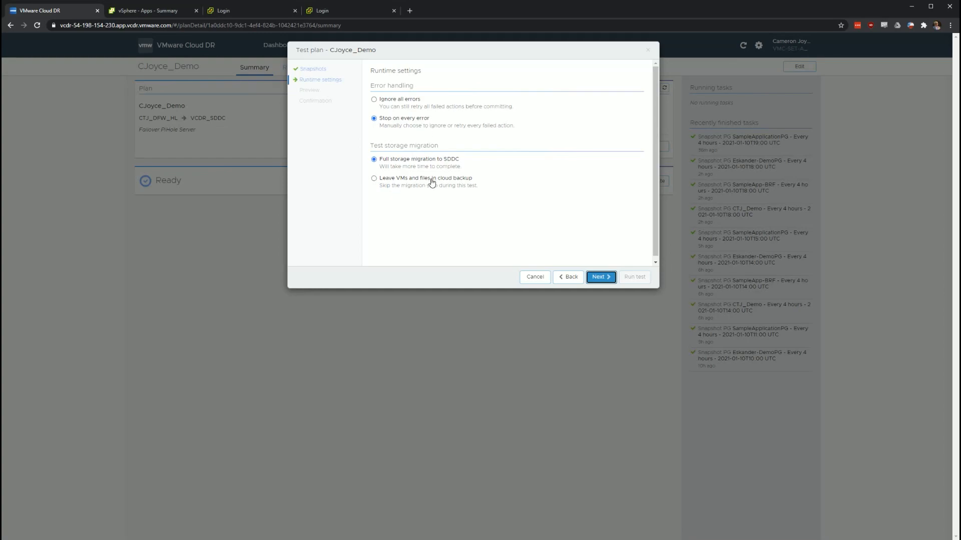
- Toggle error handling to Ignore all errors, then back to Stop on every error
{"action": "left_click", "coordinate": [408, 101]}
{"action": "left_click", "coordinate": [384, 120]}
- Leave VMs and files in cloud backup and advance past the recovery preview to confirmation
{"action": "left_click", "coordinate": [395, 181]}
{"action": "left_click", "coordinate": [599, 280]}
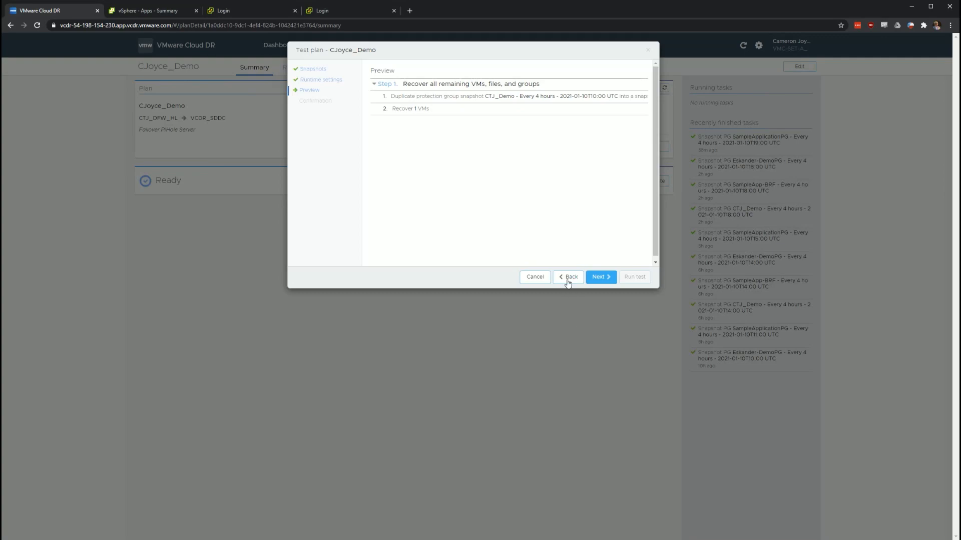
{"action": "left_click", "coordinate": [594, 275]}
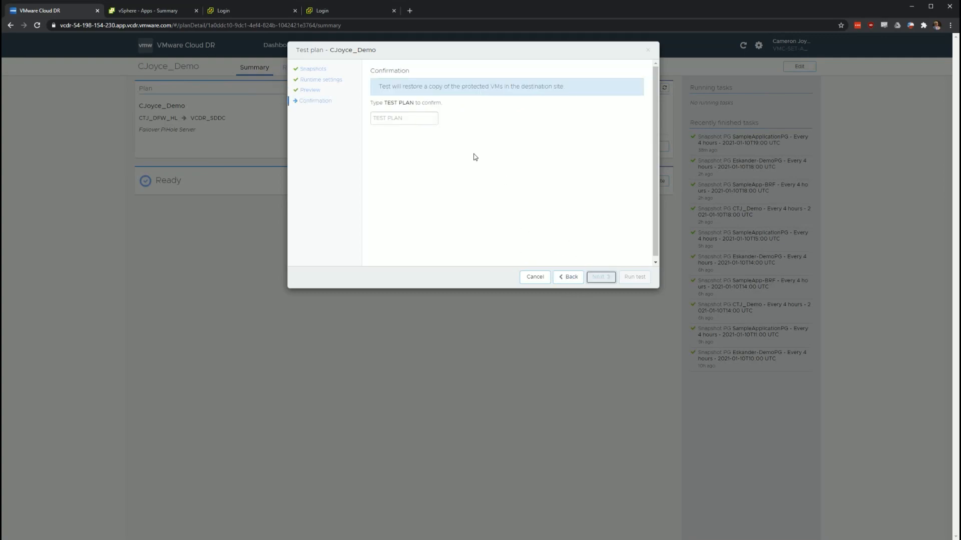
- Enter TEST PLAN in the confirmation field
{"action": "left_click", "coordinate": [390, 120]}
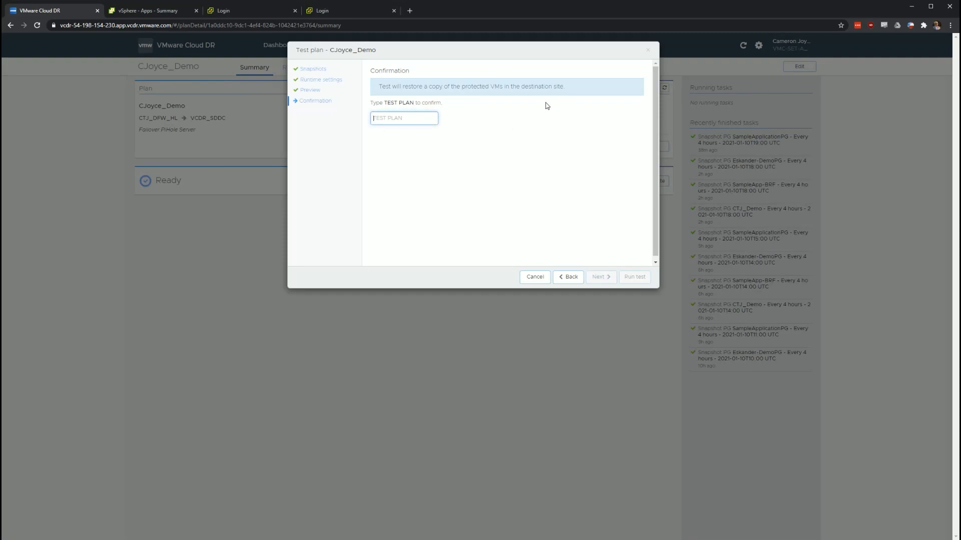
{"action": "type", "text": "TEST PLAN"}
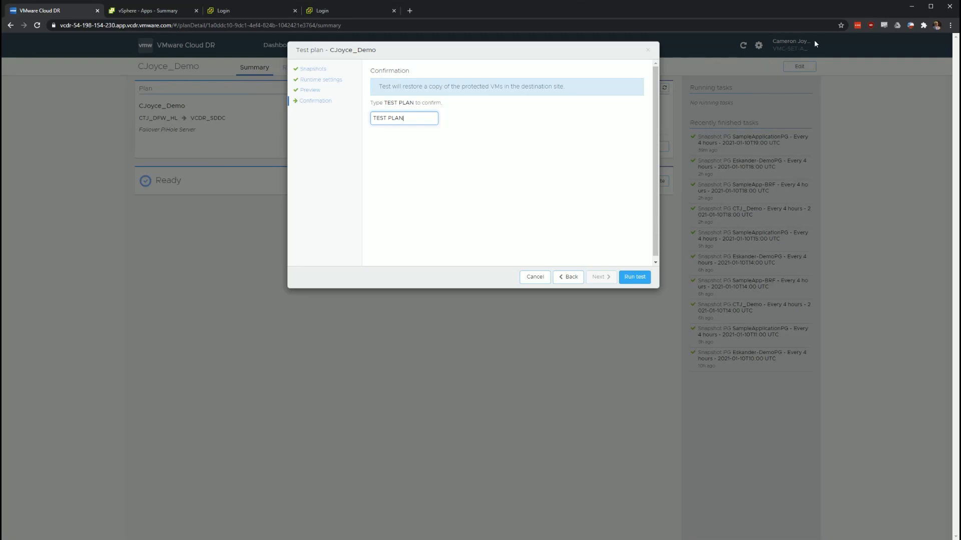
- Run the CJoyce_Demo plan test and view the vSphere Client Apps folder summary
{"action": "left_click", "coordinate": [639, 276]}
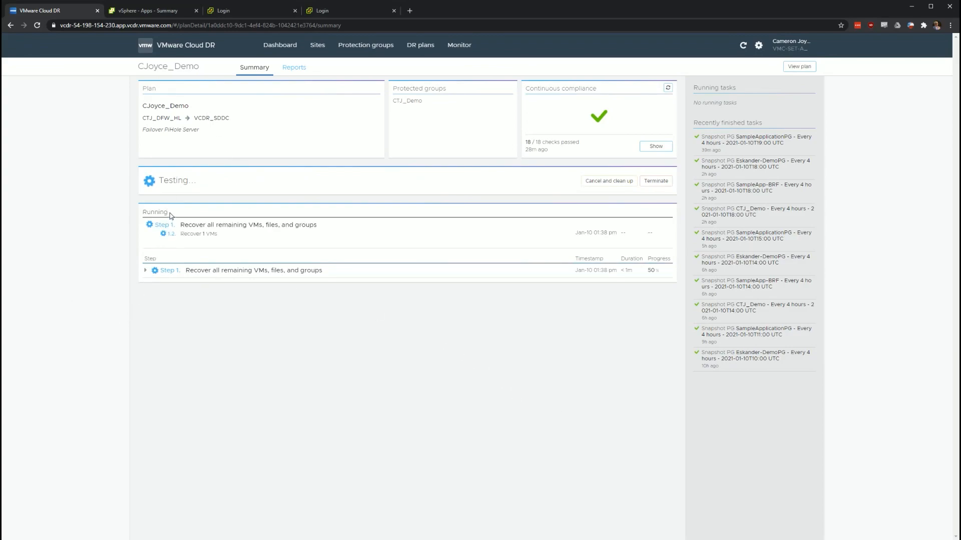
{"action": "left_click", "coordinate": [152, 9]}
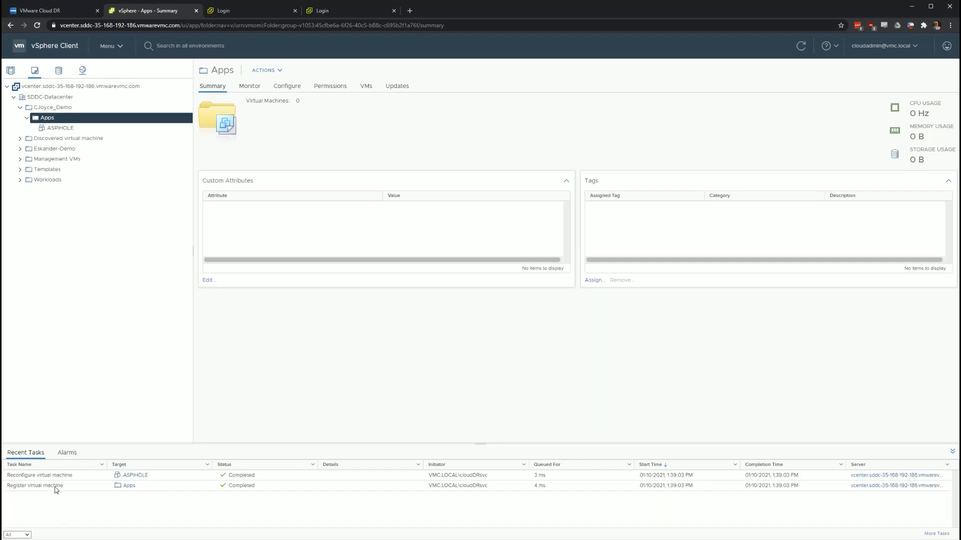
- Check the ASPIHOLE Reconfigure virtual machine task, then return to the Cloud DR plan page
{"action": "left_click", "coordinate": [29, 476]}
{"action": "left_click", "coordinate": [58, 11]}
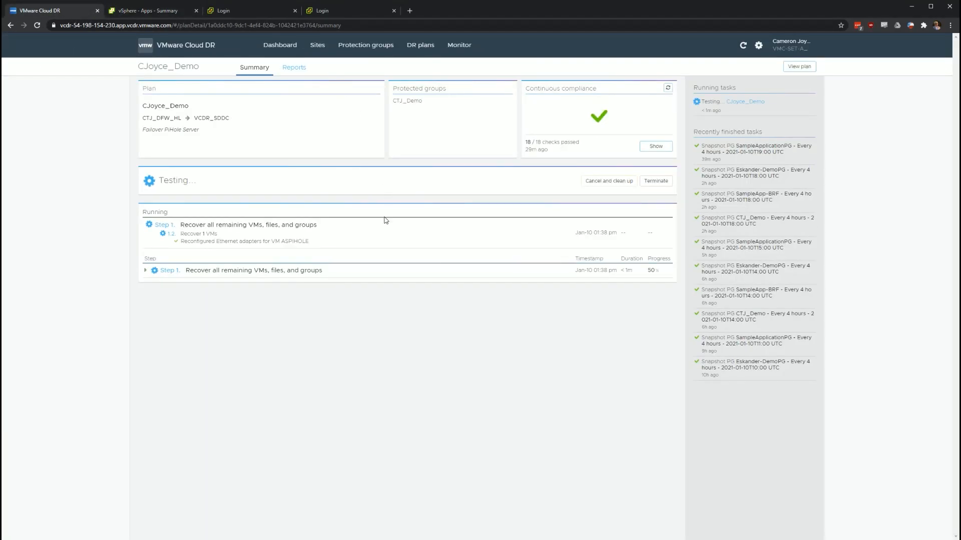
- Expand Step 1 and its Recover 1 VMs sub-step to confirm the test finished without errors
{"action": "left_click", "coordinate": [146, 271]}
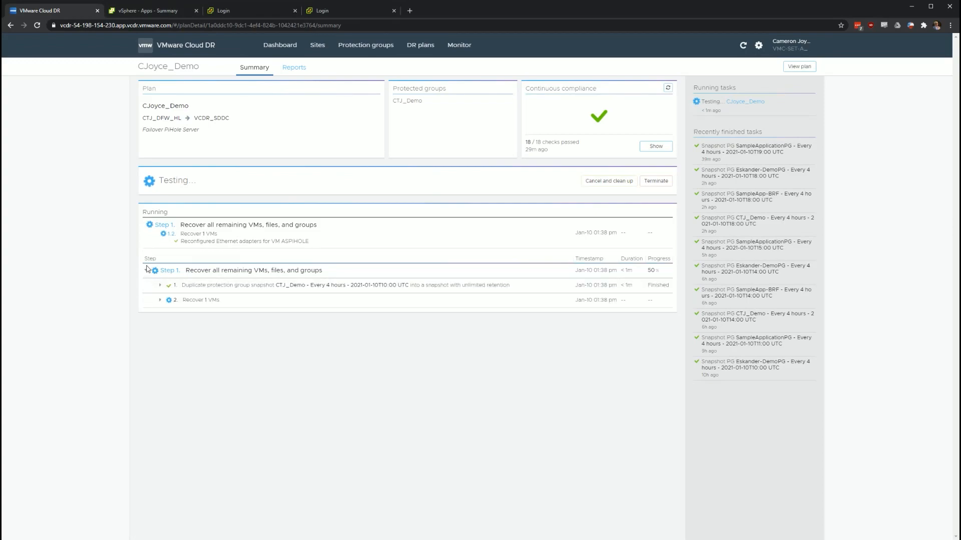
{"action": "left_click", "coordinate": [160, 300]}
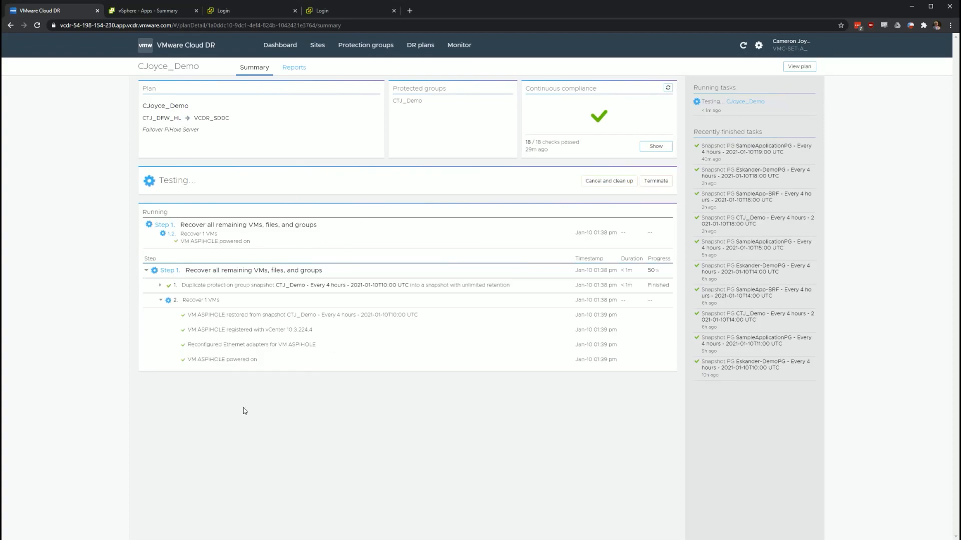
{"action": "left_click", "coordinate": [137, 11]}
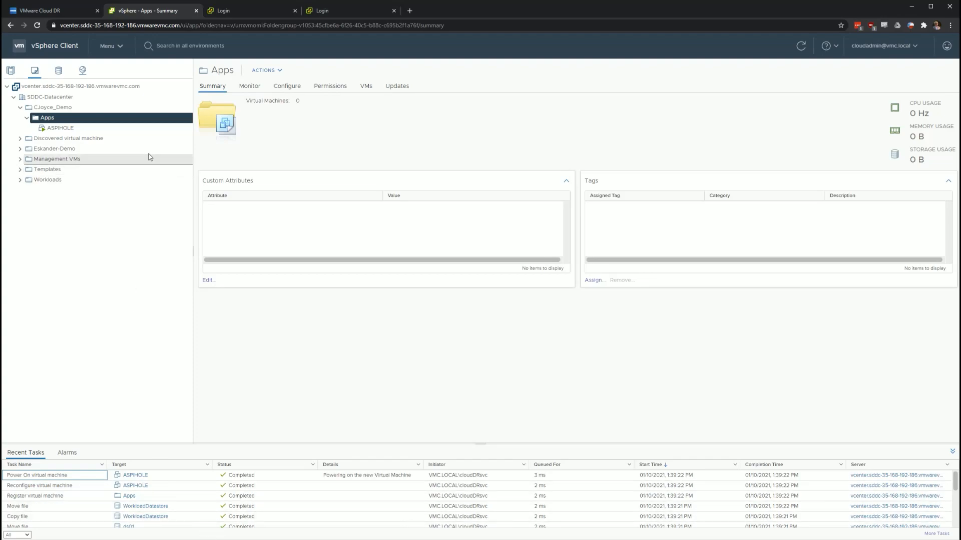
- Launch a Web Console for the ASPIHOLE VM from its summary page
{"action": "left_click", "coordinate": [129, 128]}
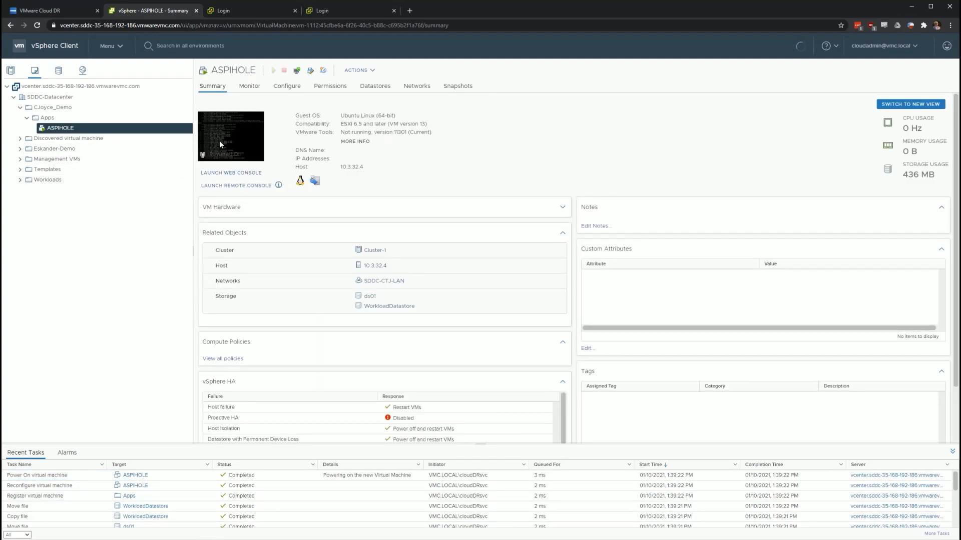
{"action": "left_click", "coordinate": [221, 145]}
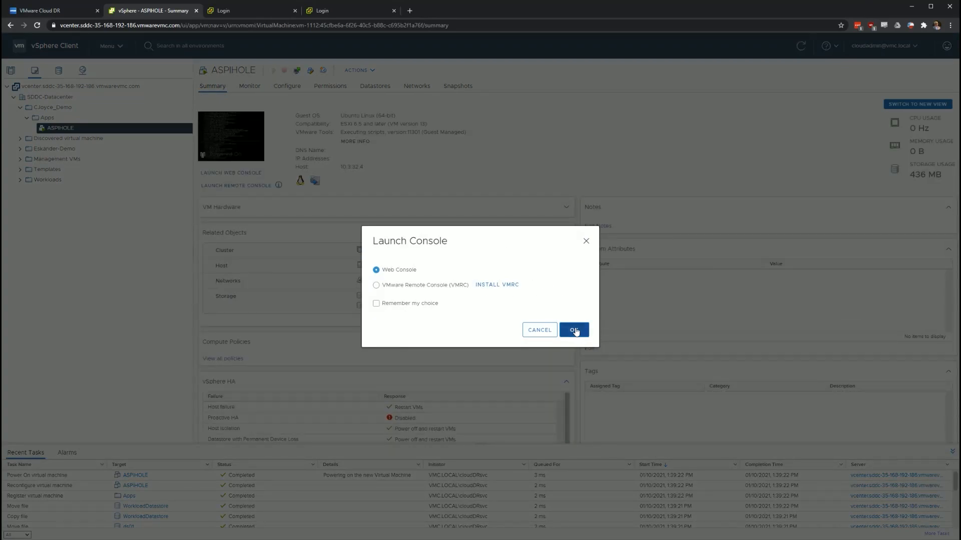
{"action": "left_click", "coordinate": [574, 330]}
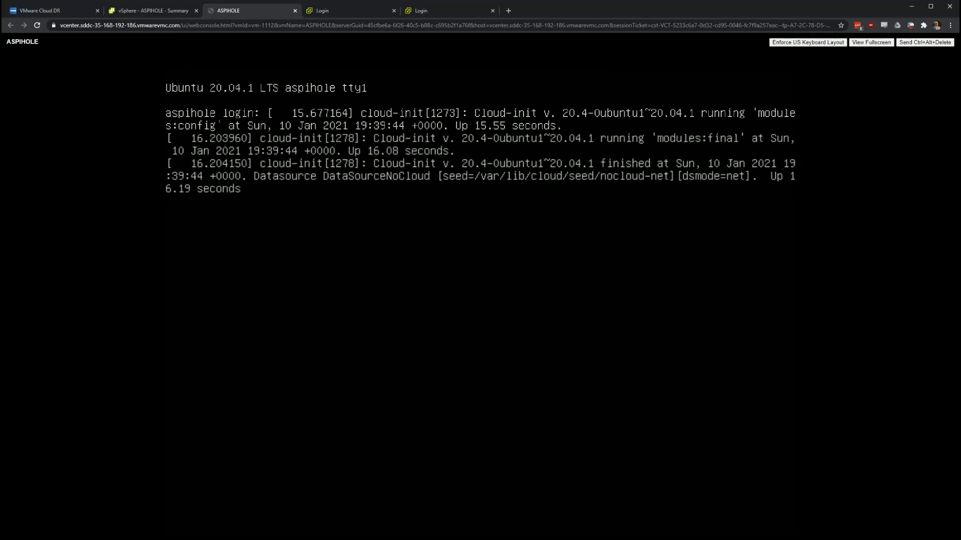
- Log in to the ASPIHOLE console with the user's account name
{"action": "left_click", "coordinate": [163, 388]}
{"action": "key", "text": "Return"}
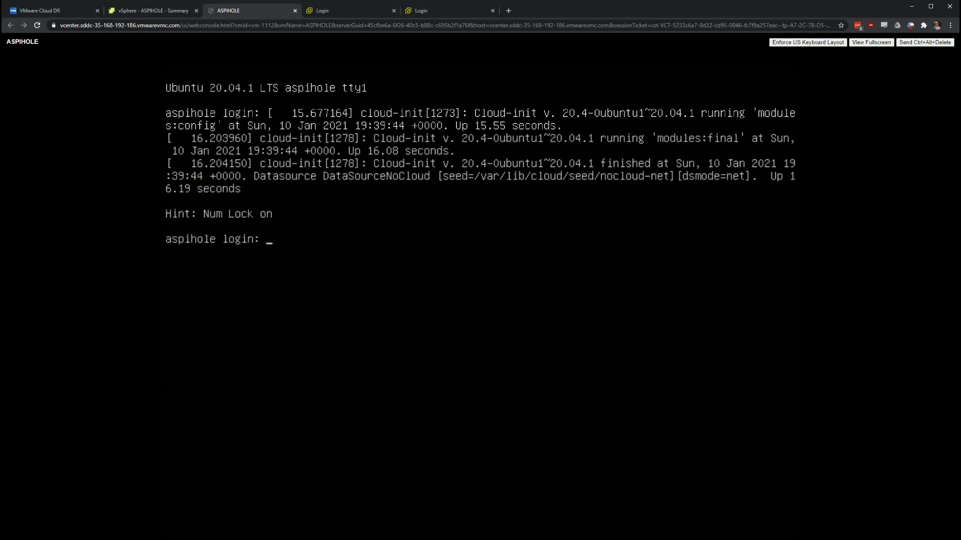
{"action": "key", "text": "Return"}
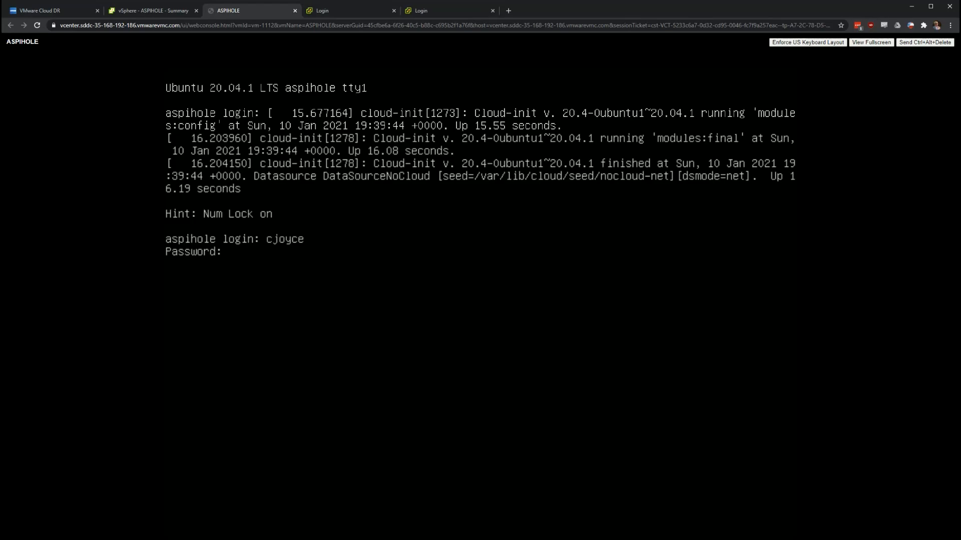
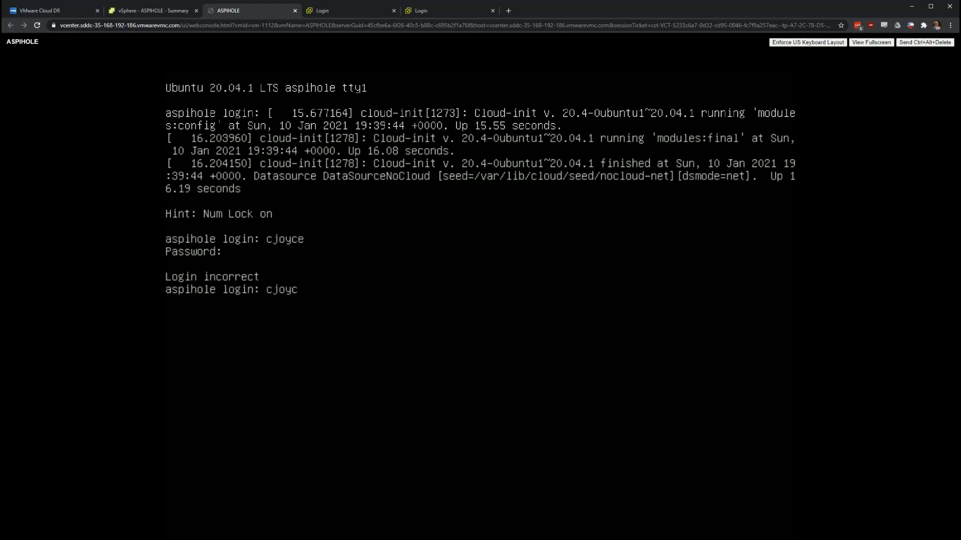
{"action": "key", "text": "Return"}
{"action": "key", "text": "Return"}
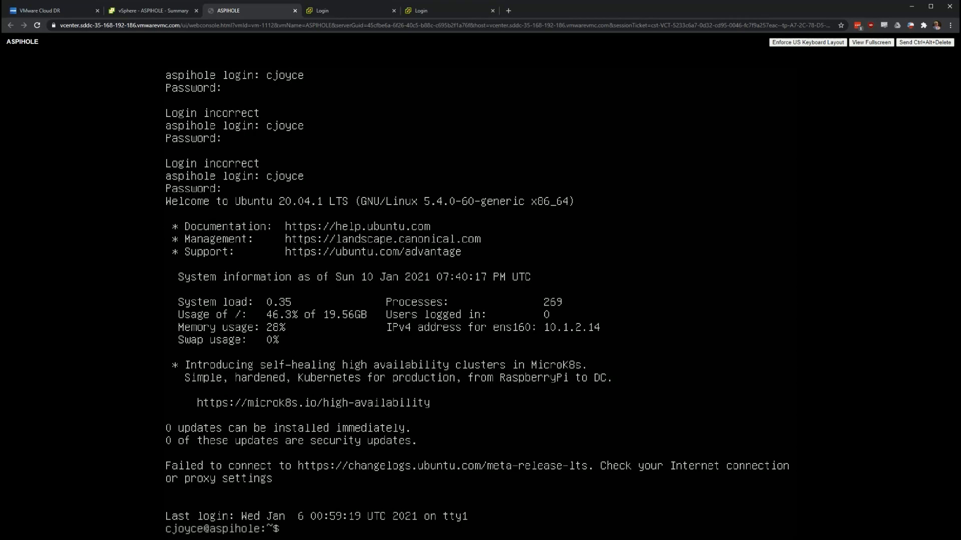
- Run 'pihole status' with sudo, correcting the mistyped command, to check DNS and blocking
{"action": "type", "text": "pihole -statuse"}
{"action": "key", "text": "Return"}
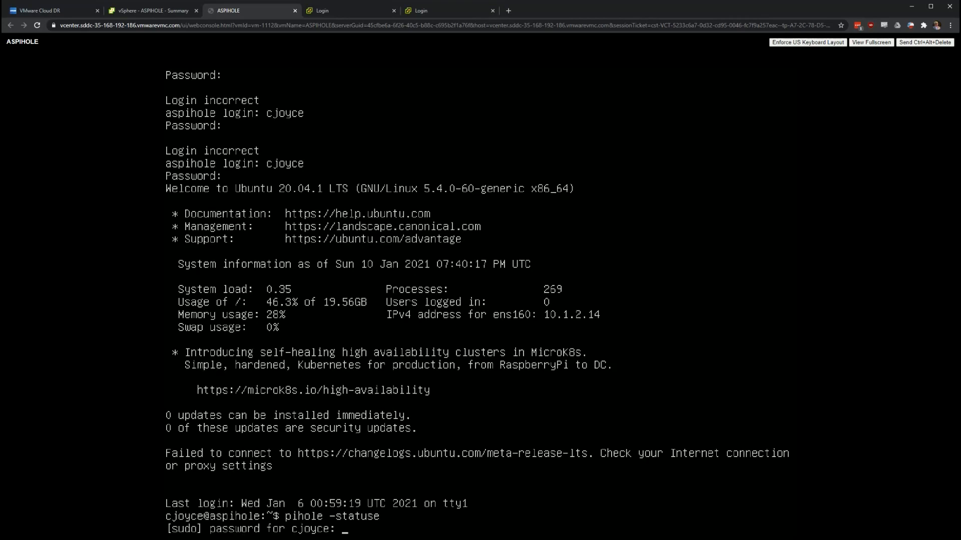
{"action": "key", "text": "ctrl+c"}
{"action": "type", "text": "pihole "}
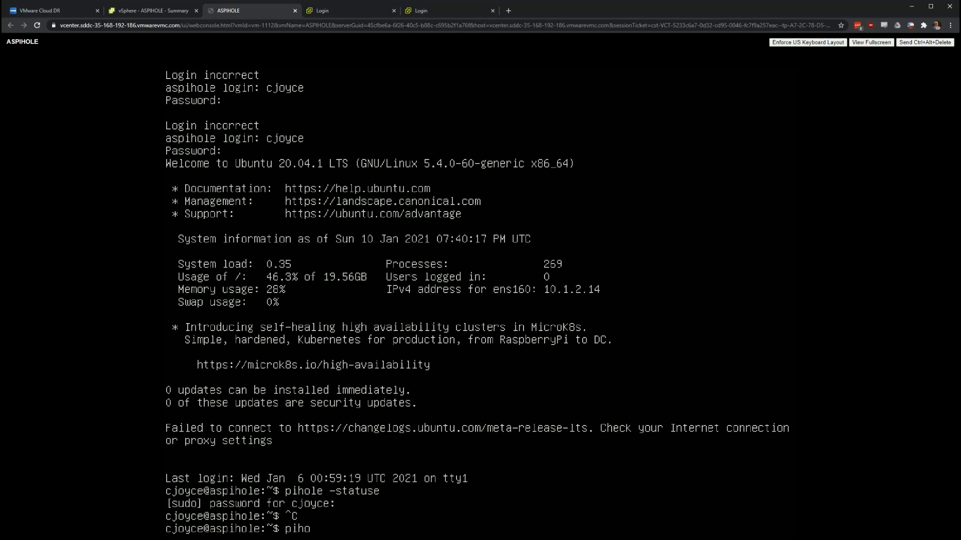
{"action": "type", "text": "-status"}
{"action": "key", "text": "Return"}
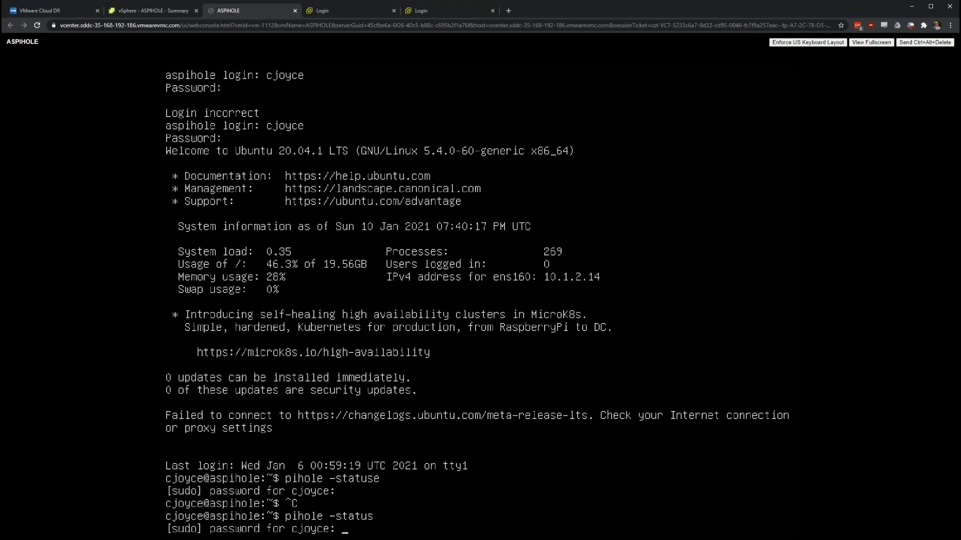
{"action": "key", "text": "Return"}
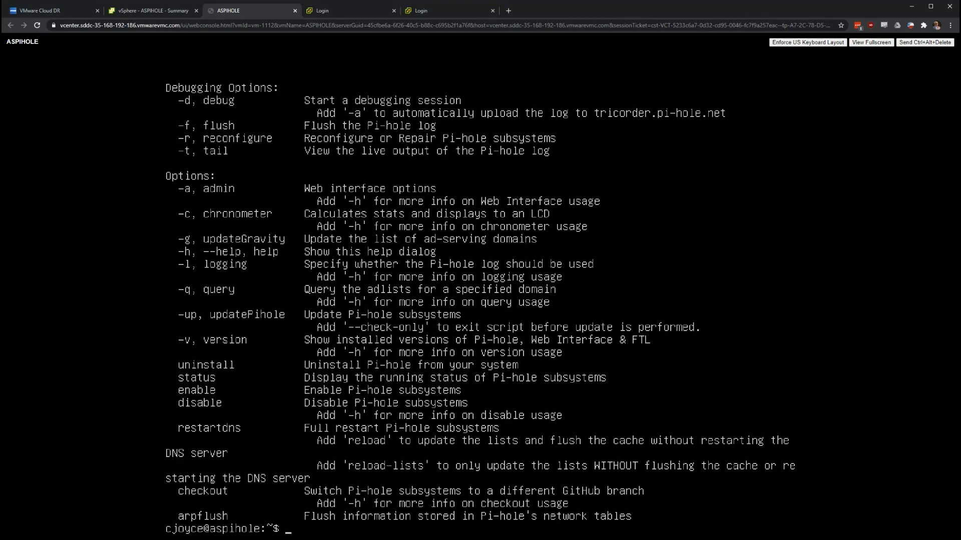
{"action": "type", "text": "pihole -status-"}
{"action": "key", "text": "Return"}
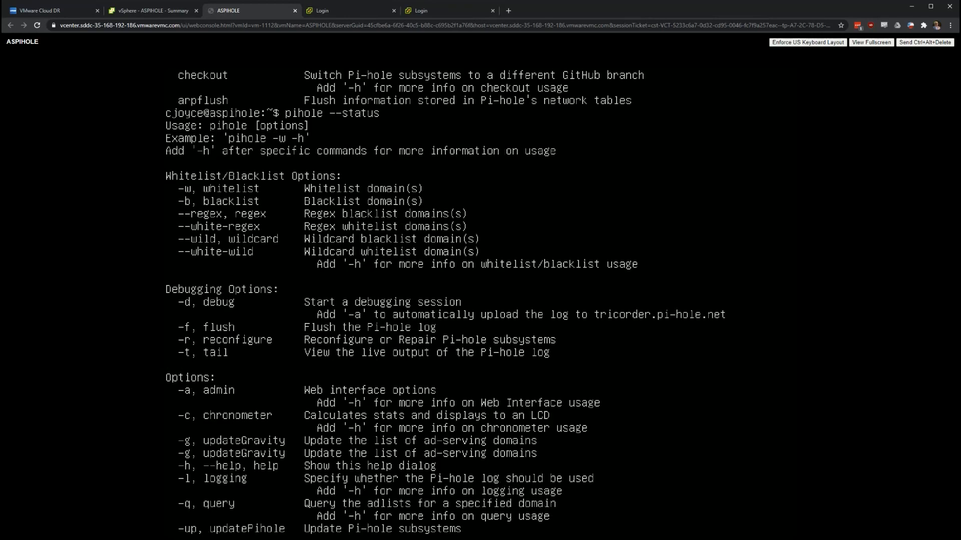
{"action": "key", "text": "Up"}
{"action": "key", "text": "Left"}
{"action": "key", "text": "Left"}
{"action": "key", "text": "Left"}
{"action": "key", "text": "BackSpace"}
{"action": "key", "text": "BackSpace"}
{"action": "key", "text": "Return"}
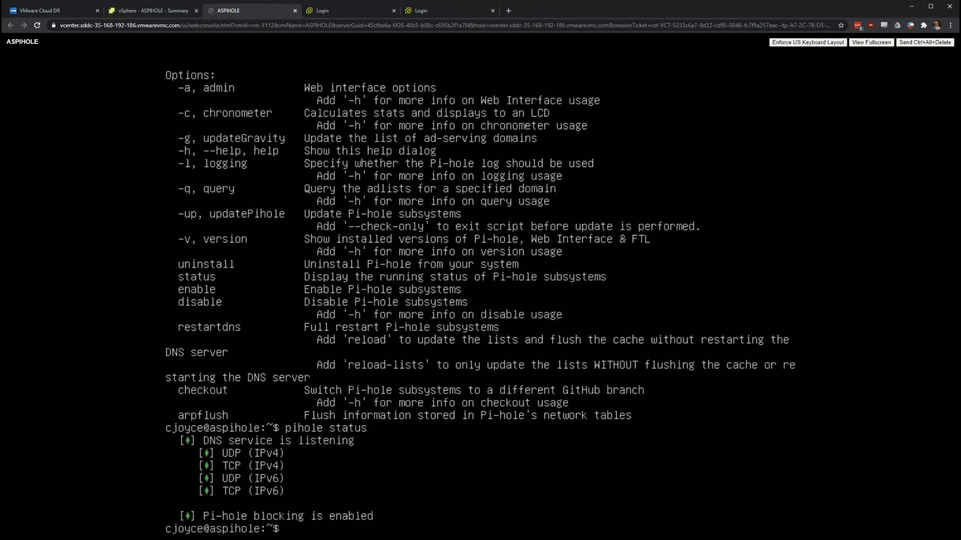
- Close the ASPIHOLE VM console and return to the CJoyce_Demo plan summary in Cloud DR
{"action": "left_click", "coordinate": [294, 11]}
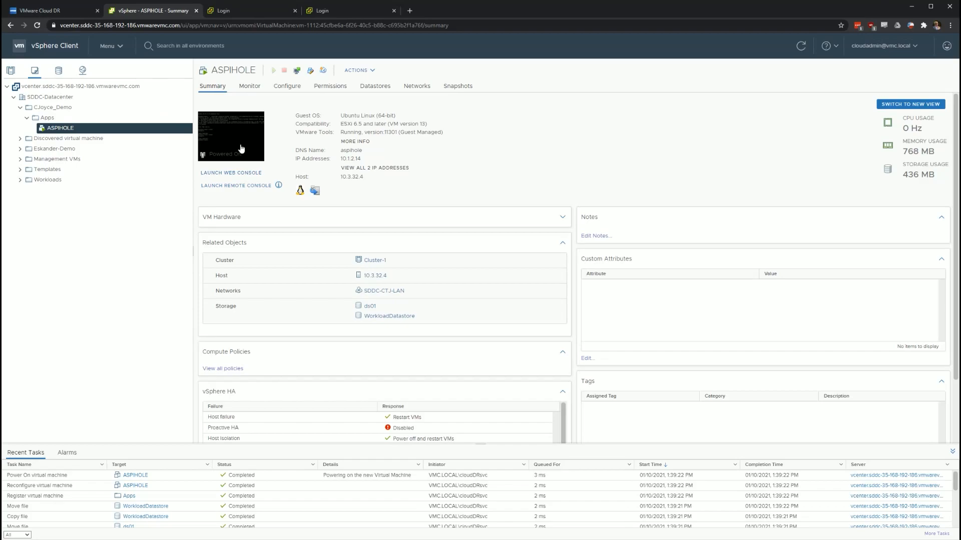
{"action": "left_click", "coordinate": [42, 12]}
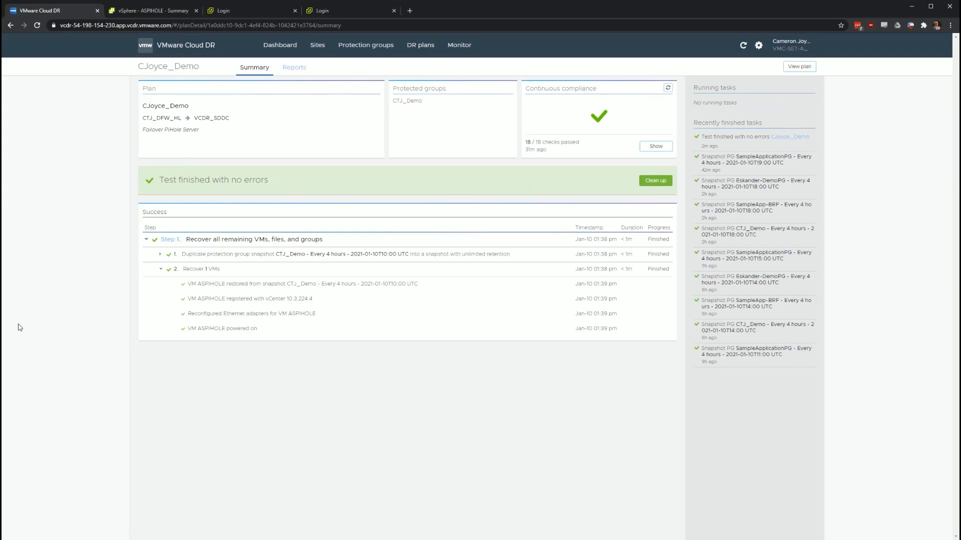
- Clean up the CJoyce_Demo test, confirming with 'CLEAN UP TEST', then check vSphere's Apps folder
{"action": "left_click", "coordinate": [655, 180]}
{"action": "left_click", "coordinate": [392, 188]}
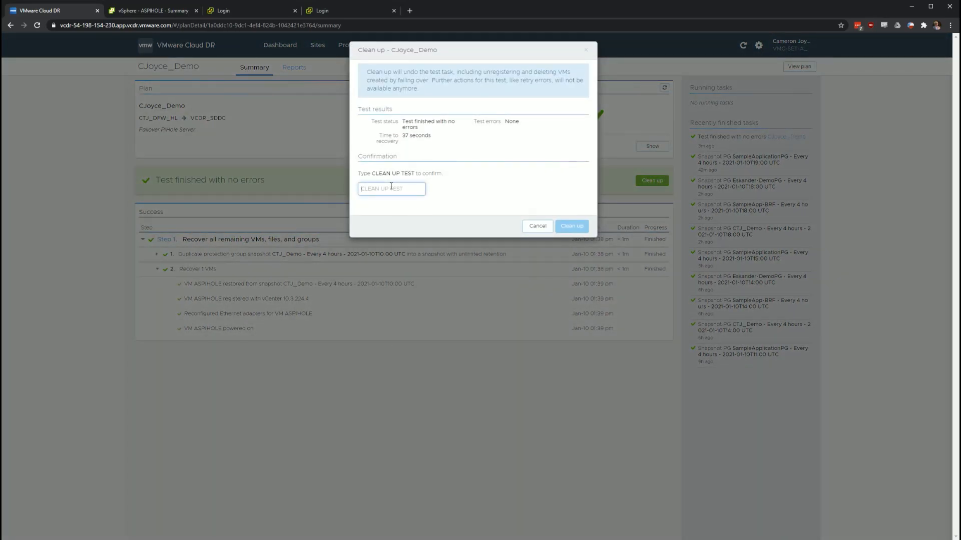
{"action": "type", "text": "EAN UP TEST"}
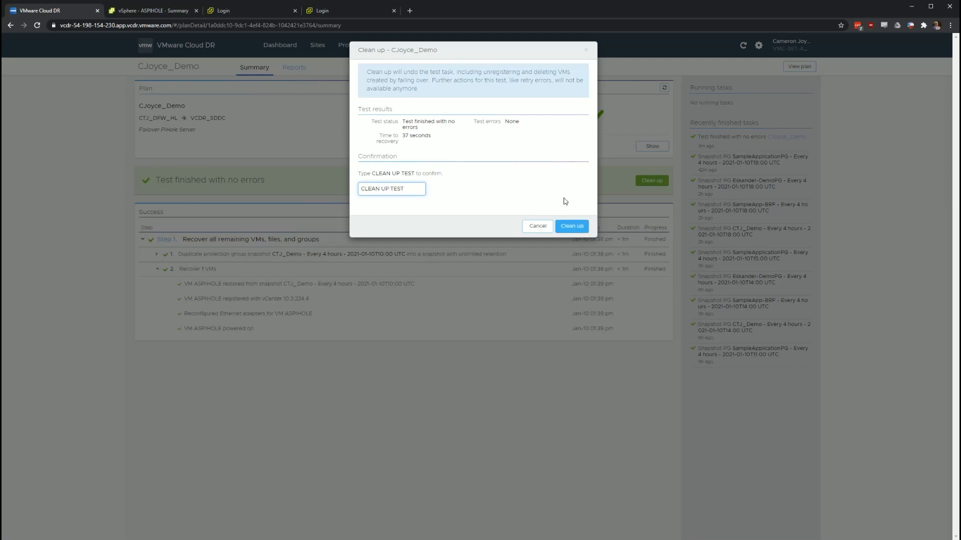
{"action": "left_click", "coordinate": [581, 226]}
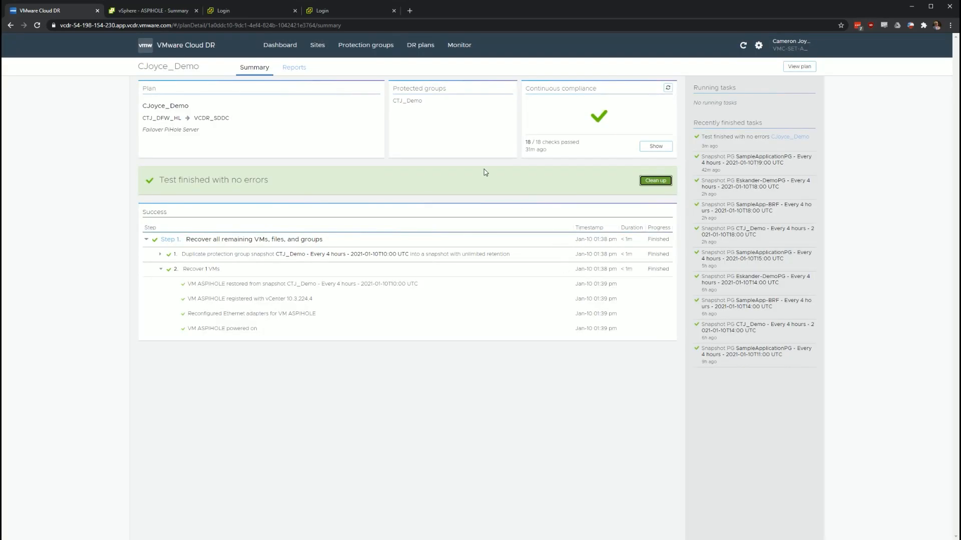
{"action": "left_click", "coordinate": [117, 12]}
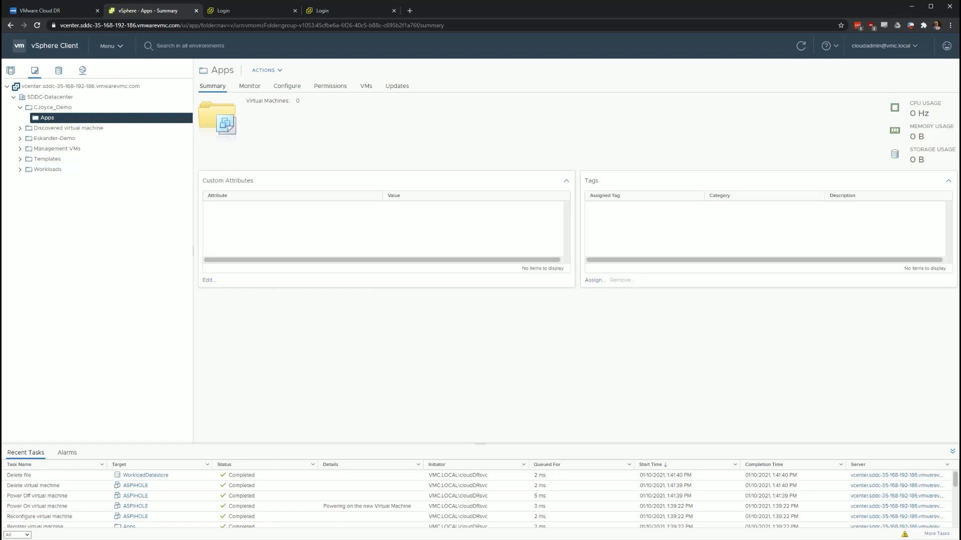
- Refresh the CJoyce_Demo plan status, checking vSphere in between, until it reads Test cleaned up
{"action": "left_click", "coordinate": [65, 12]}
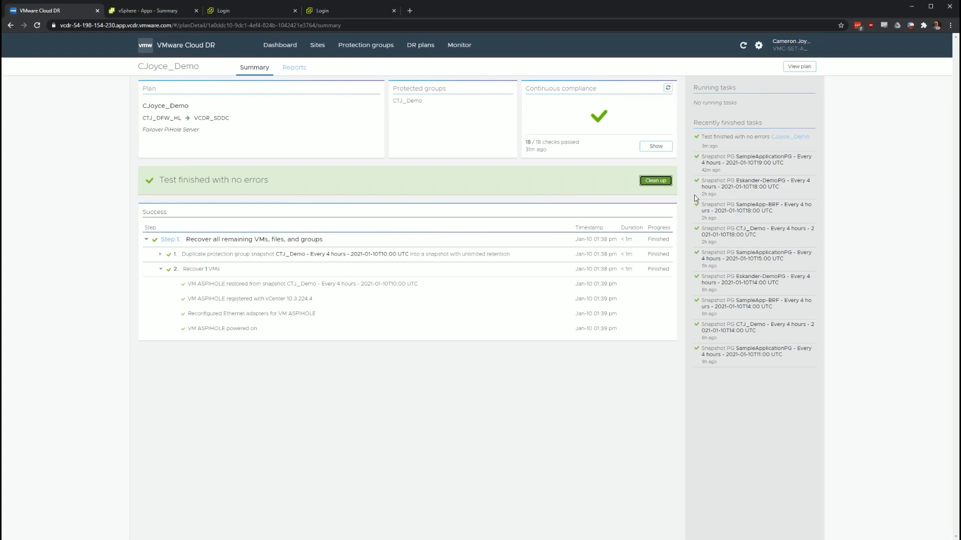
{"action": "left_click", "coordinate": [737, 54]}
{"action": "left_click", "coordinate": [744, 46]}
{"action": "left_click", "coordinate": [116, 14]}
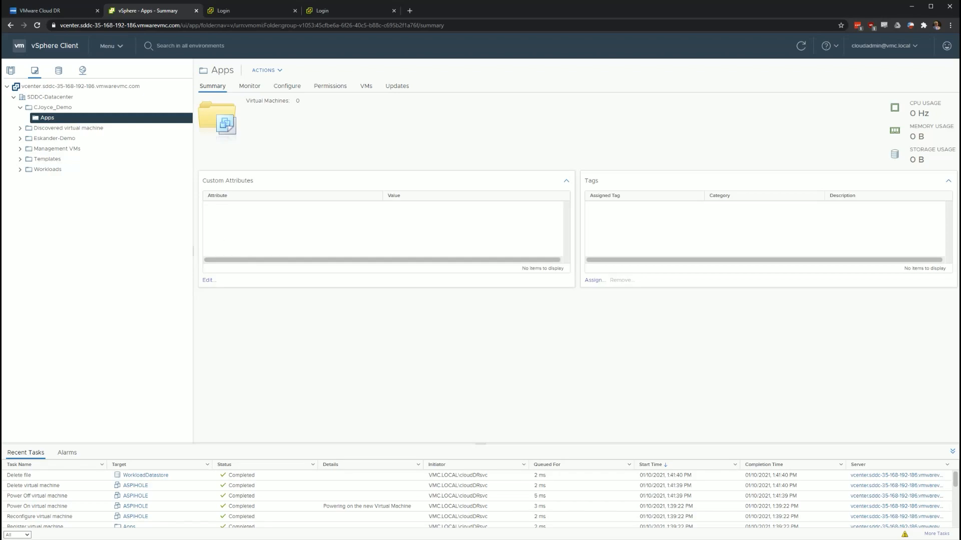
{"action": "left_click", "coordinate": [41, 11]}
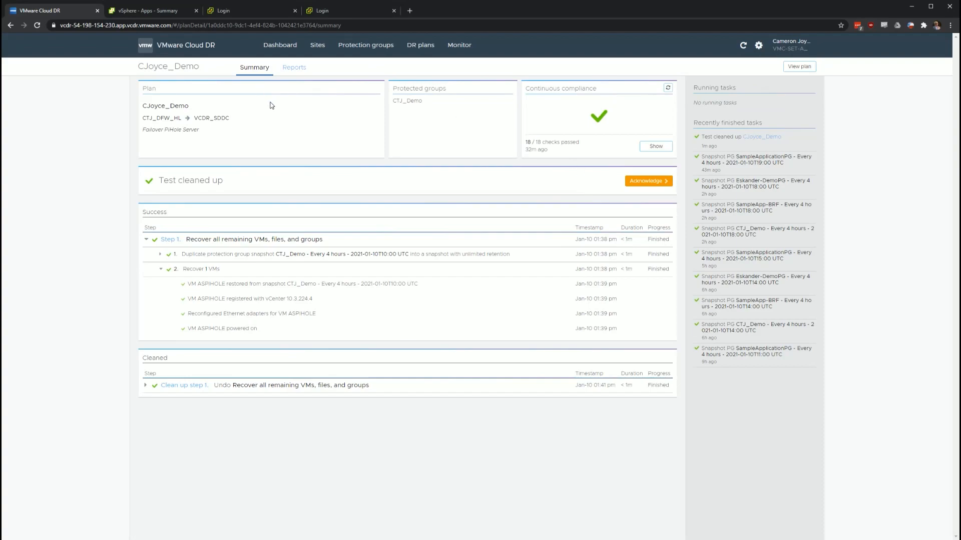
{"action": "left_click", "coordinate": [156, 14]}
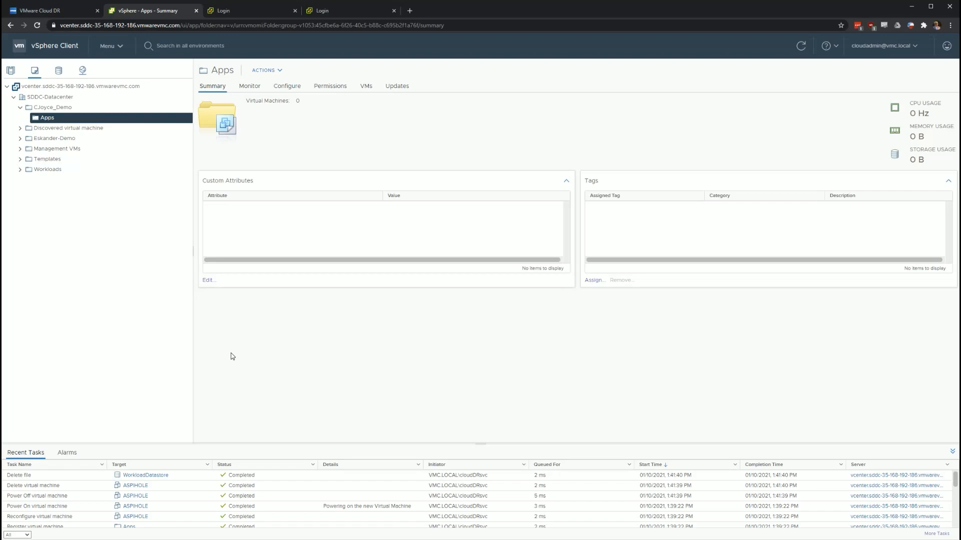
{"action": "left_click", "coordinate": [69, 11]}
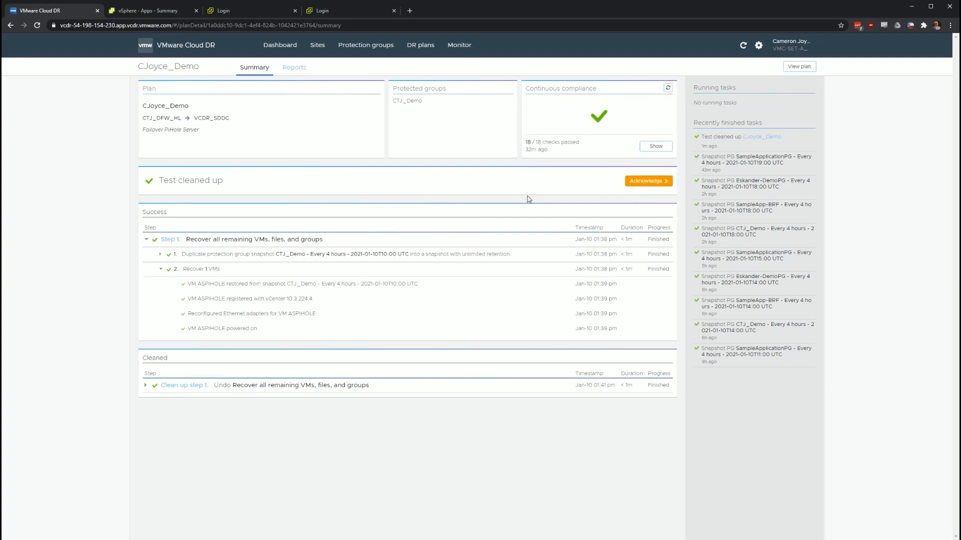
- Acknowledge the cleaned-up test with the note 'Remember your password next time.'
{"action": "left_click", "coordinate": [629, 182]}
{"action": "left_click", "coordinate": [422, 139]}
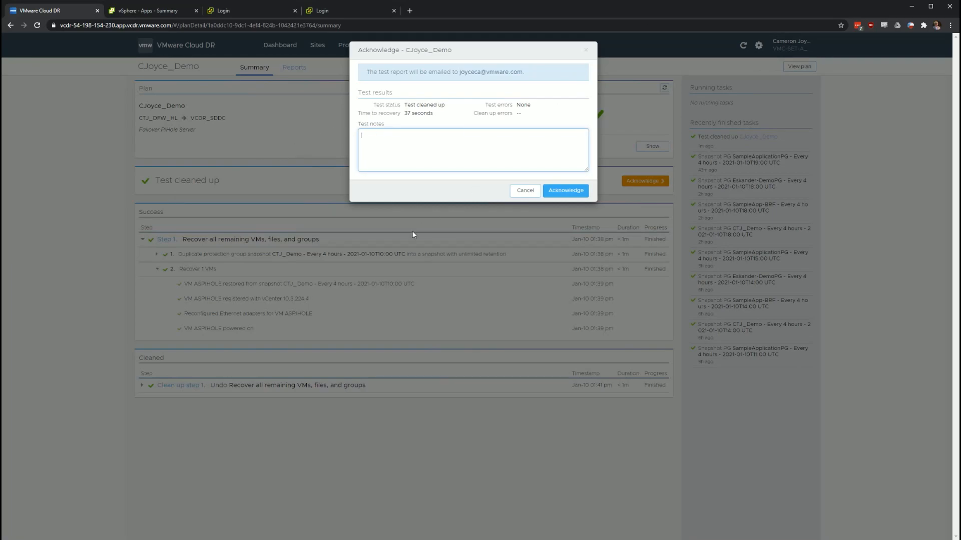
{"action": "type", "text": "Remember your password next time."}
{"action": "left_click", "coordinate": [566, 192]}
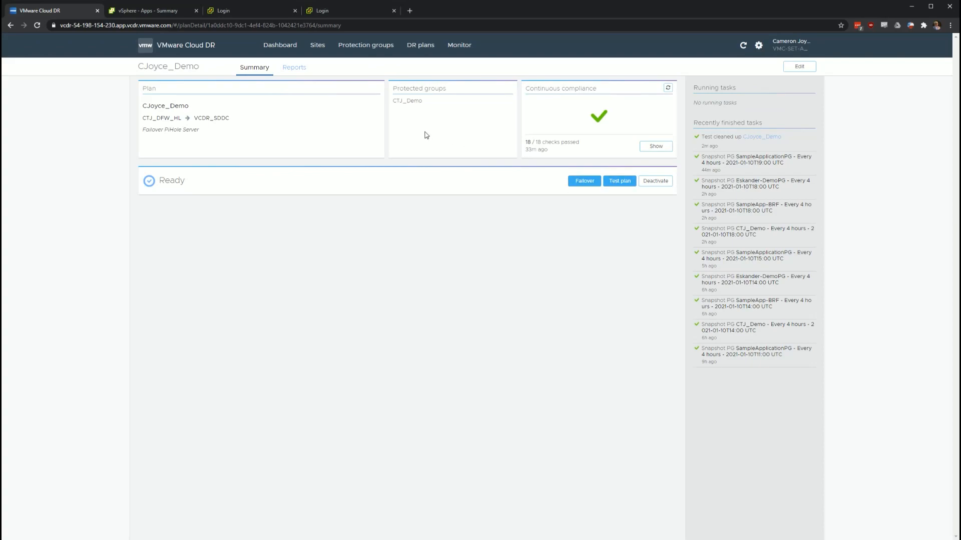
- Look at the Test plan wizard's alternate snapshots, such as Dec-30 12:00 am, then cancel without testing
{"action": "left_click", "coordinate": [619, 183]}
{"action": "left_click", "coordinate": [611, 109]}
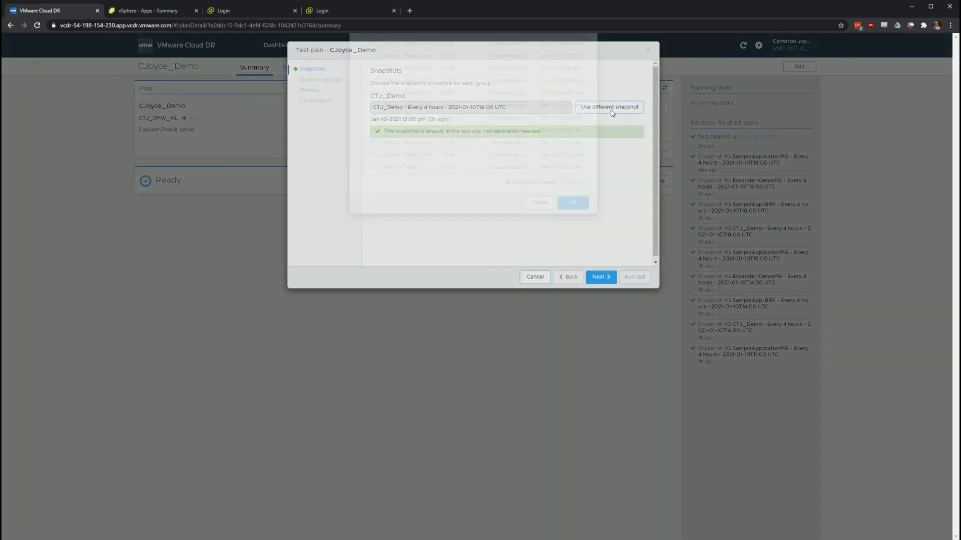
{"action": "left_click", "coordinate": [492, 157]}
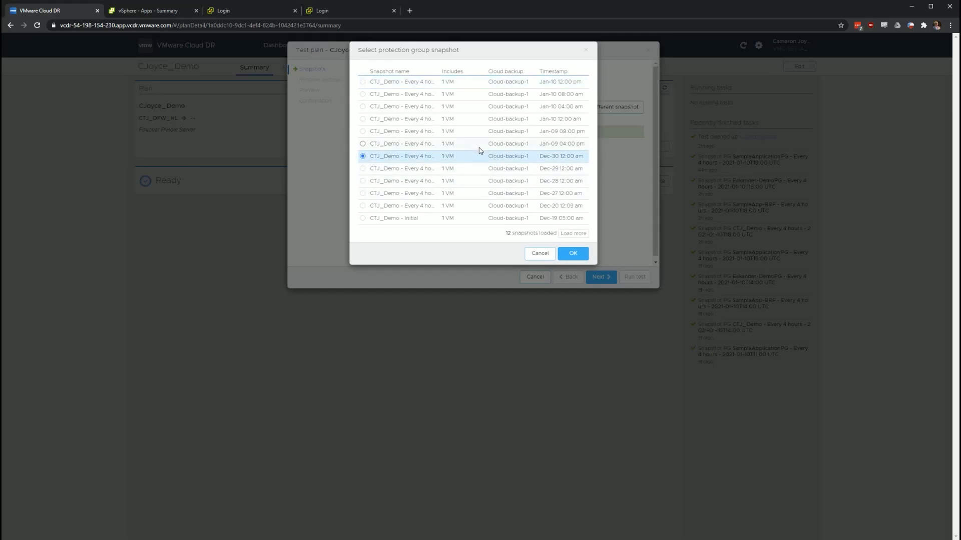
{"action": "left_click", "coordinate": [541, 254]}
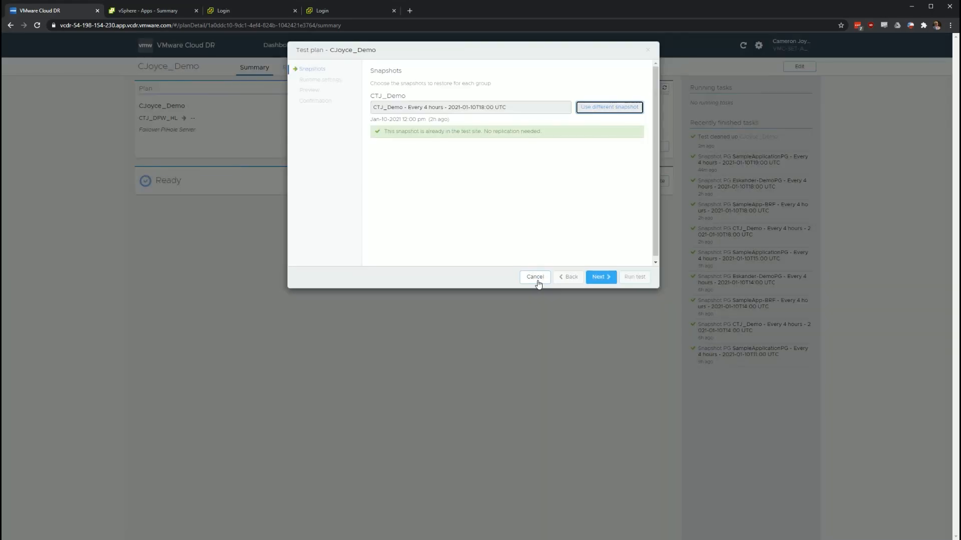
{"action": "left_click", "coordinate": [535, 277]}
- Cancel the failover wizard without running it and view the plan's run history in Reports
{"action": "left_click", "coordinate": [583, 182]}
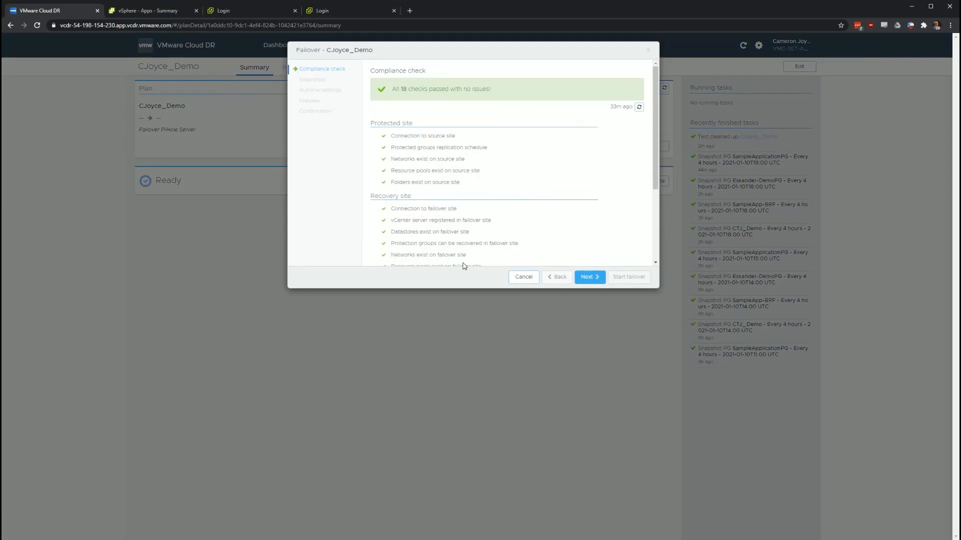
{"action": "left_click", "coordinate": [527, 280]}
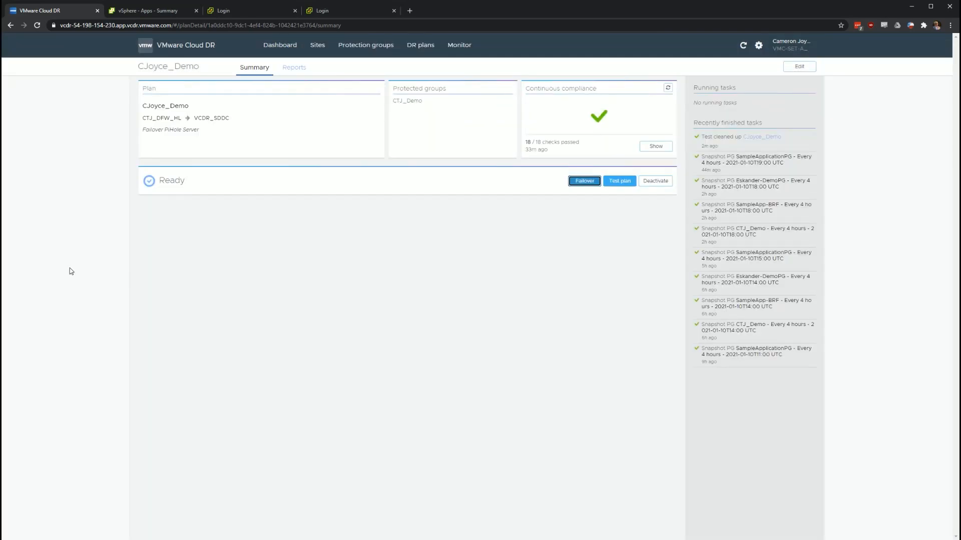
{"action": "left_click", "coordinate": [303, 73]}
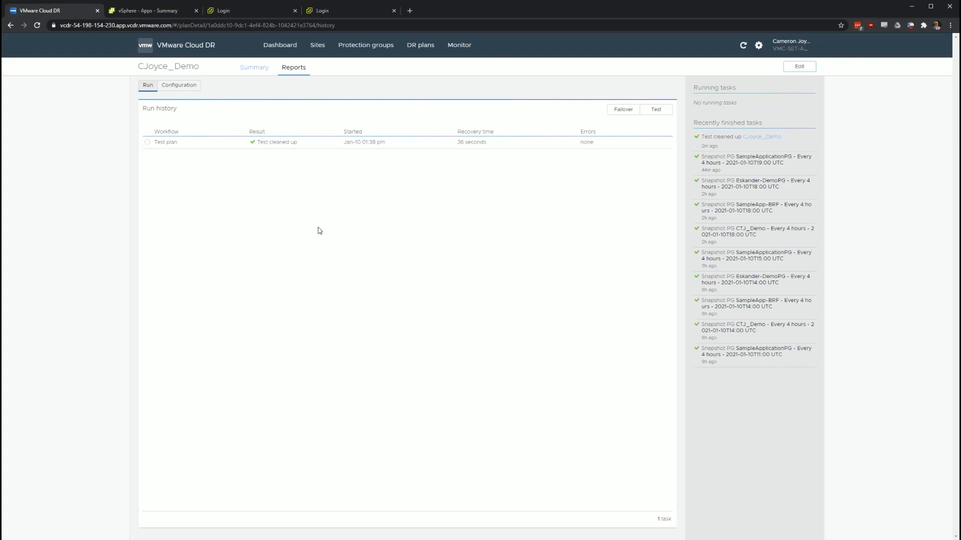
- Show the Test plan run's report and download it as a PlanFailoverReport PDF
{"action": "left_click", "coordinate": [342, 143]}
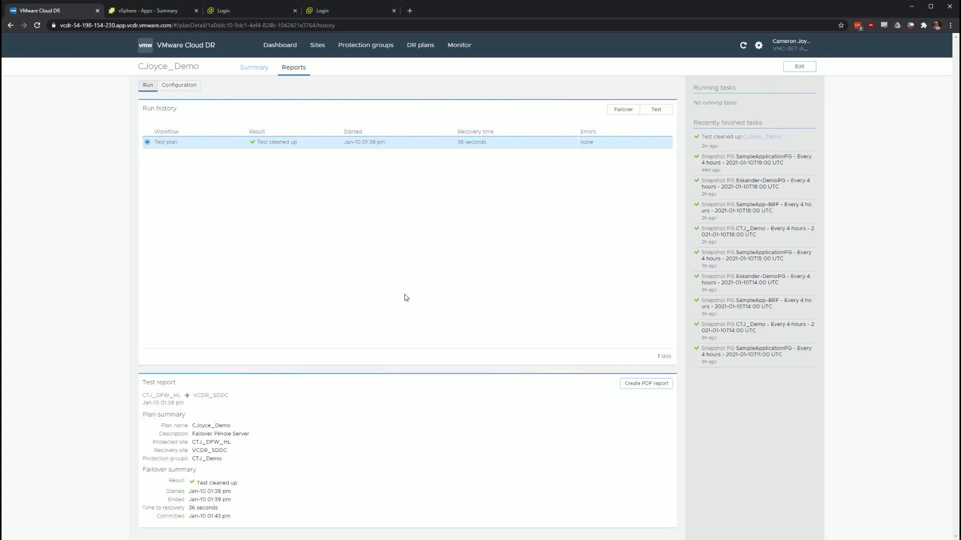
{"action": "left_click", "coordinate": [636, 389]}
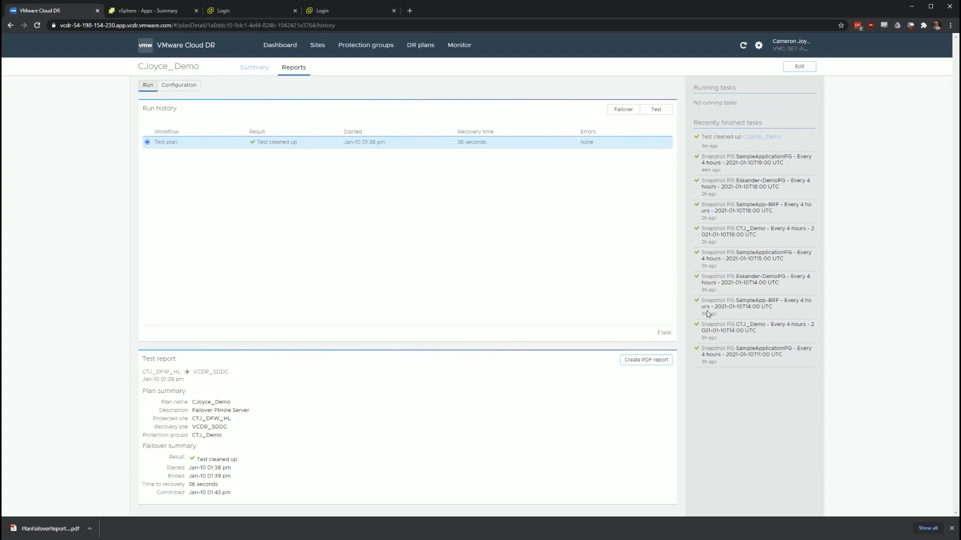
{"action": "left_click", "coordinate": [59, 530]}
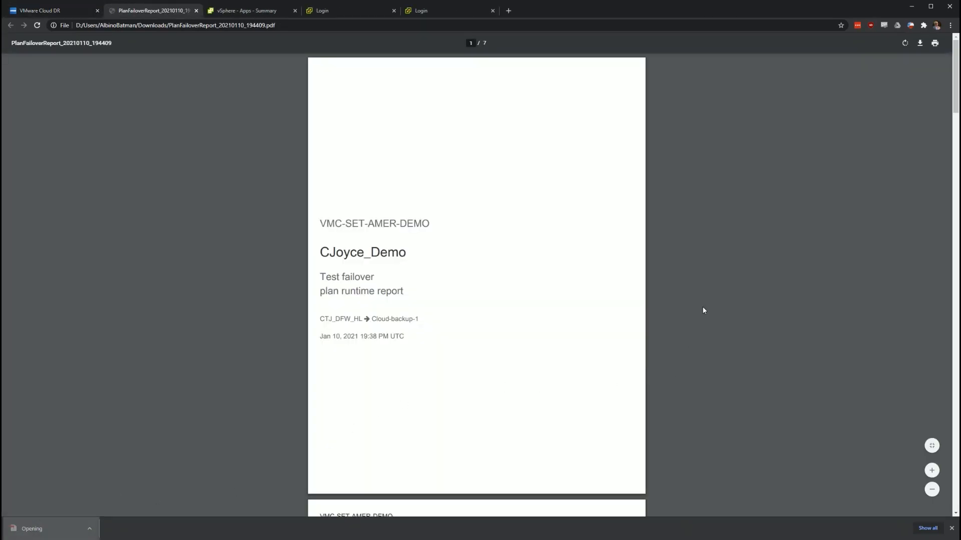
{"action": "scroll", "coordinate": [510, 245], "scroll_direction": "down", "scroll_amount": 5}
{"action": "scroll", "coordinate": [469, 259], "scroll_direction": "down", "scroll_amount": 4}
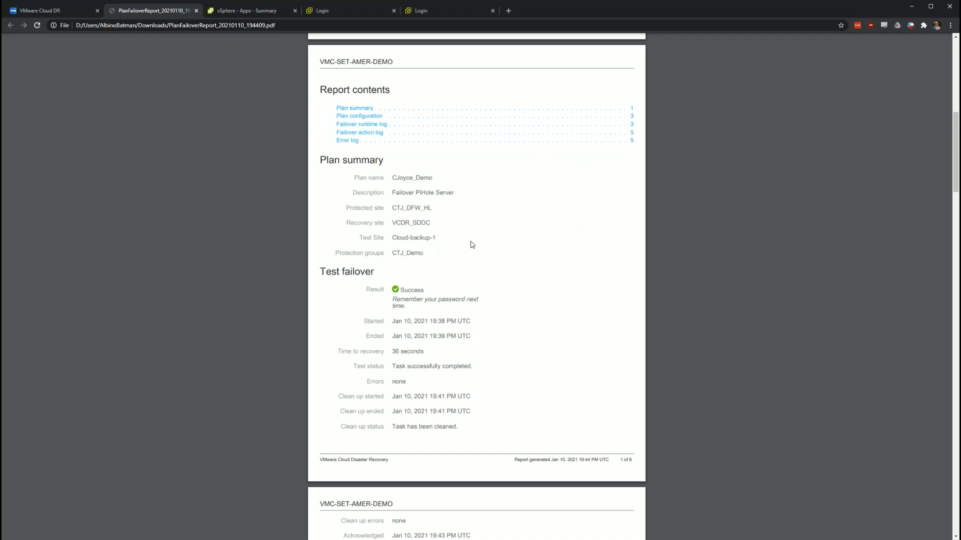
{"action": "scroll", "coordinate": [457, 166], "scroll_direction": "down", "scroll_amount": 1}
{"action": "scroll", "coordinate": [456, 167], "scroll_direction": "down", "scroll_amount": 1}
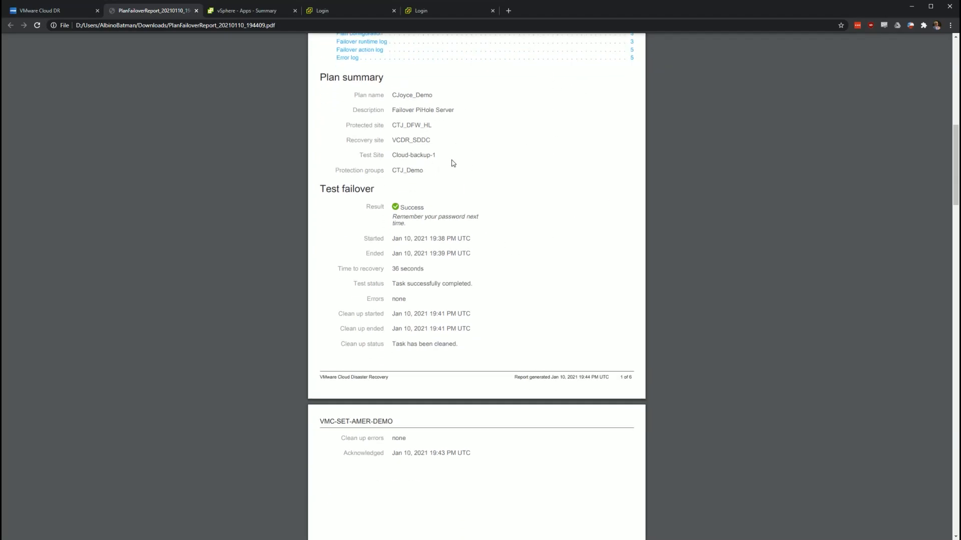
{"action": "scroll", "coordinate": [494, 287], "scroll_direction": "down", "scroll_amount": 2}
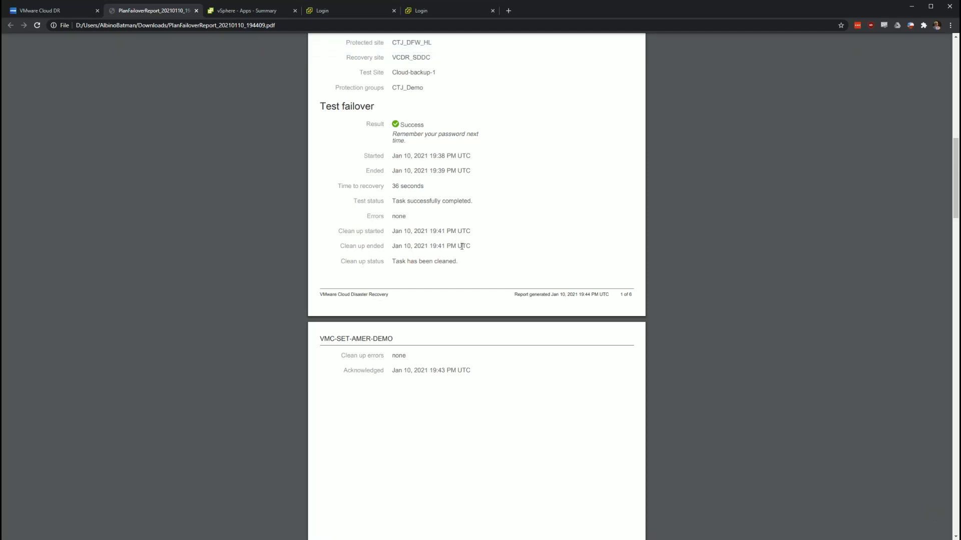
{"action": "scroll", "coordinate": [461, 250], "scroll_direction": "down", "scroll_amount": 1}
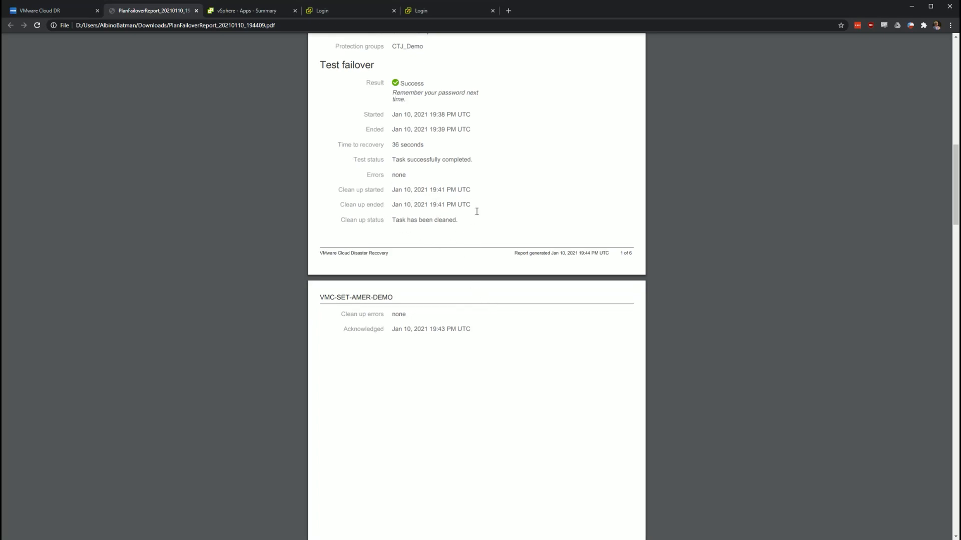
{"action": "scroll", "coordinate": [459, 178], "scroll_direction": "down", "scroll_amount": 2}
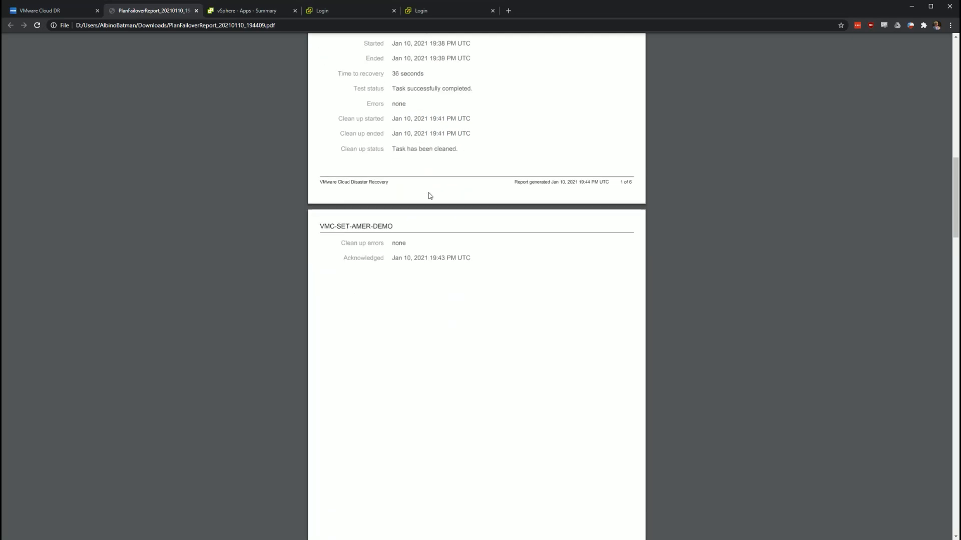
{"action": "scroll", "coordinate": [392, 215], "scroll_direction": "down", "scroll_amount": 10}
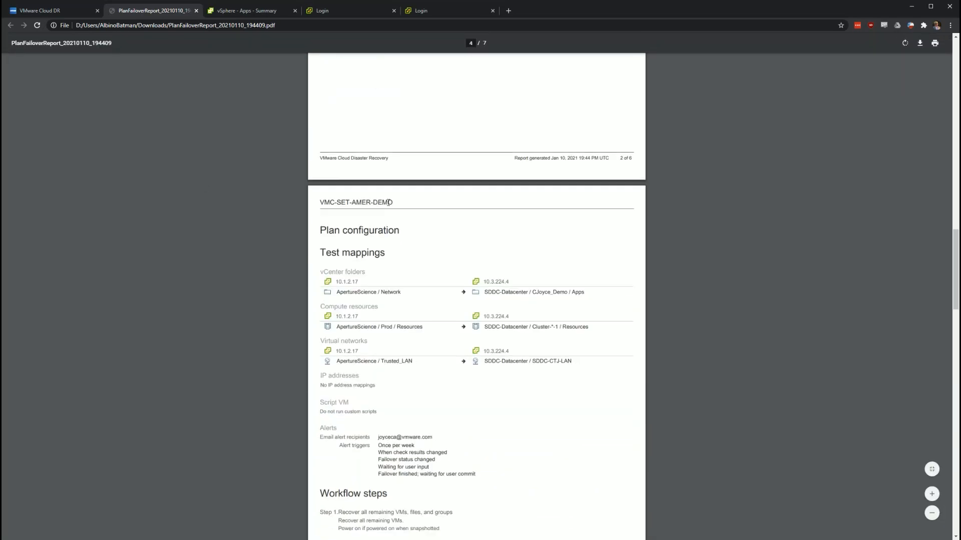
{"action": "scroll", "coordinate": [388, 179], "scroll_direction": "down", "scroll_amount": 2}
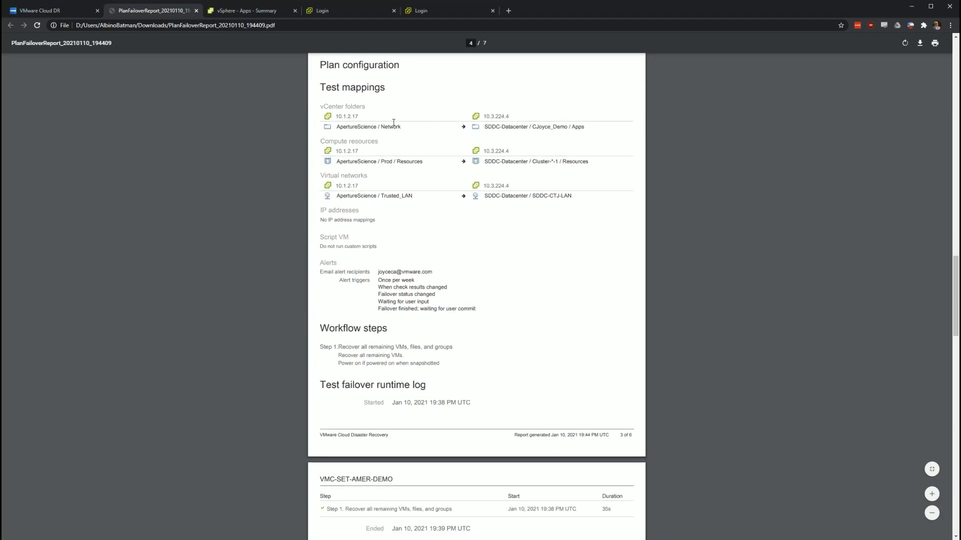
{"action": "scroll", "coordinate": [393, 122], "scroll_direction": "down", "scroll_amount": 1}
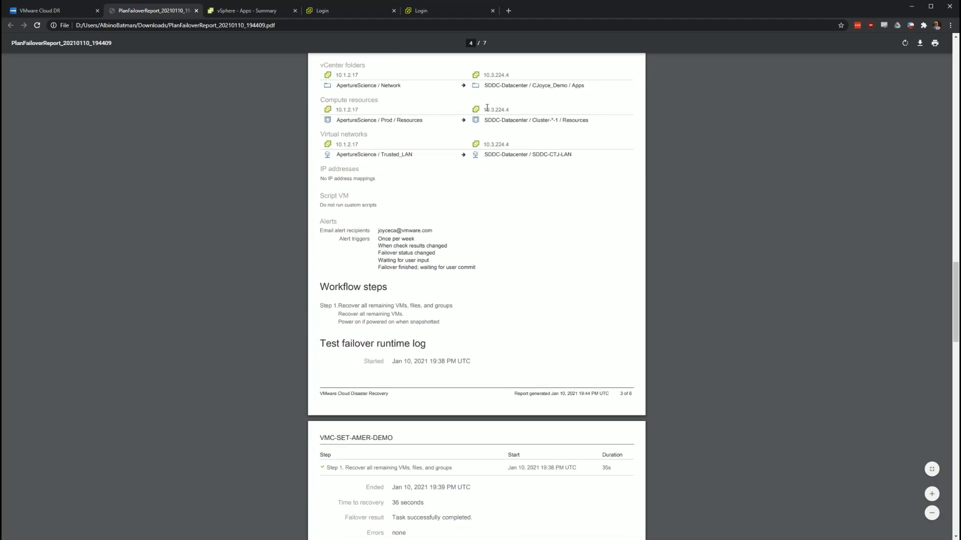
{"action": "scroll", "coordinate": [463, 119], "scroll_direction": "down", "scroll_amount": 1}
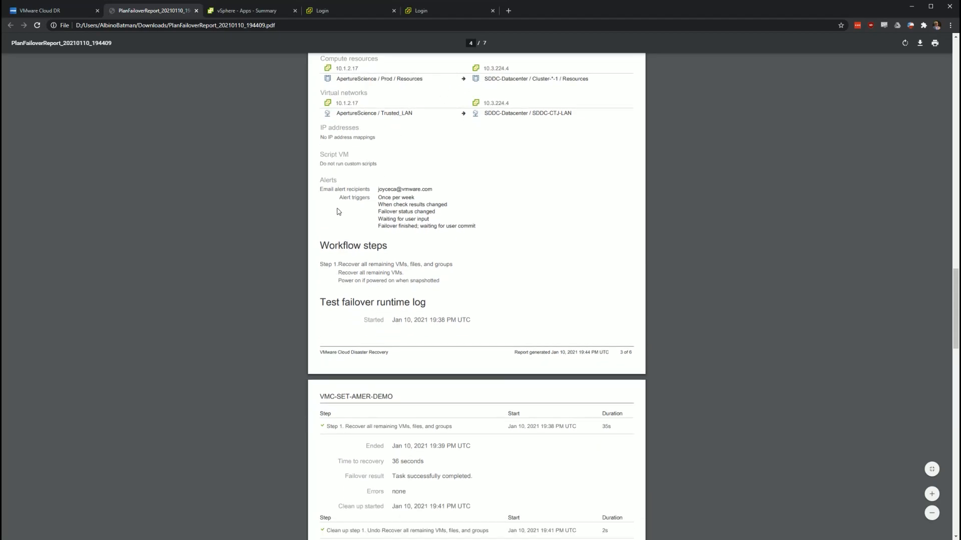
{"action": "scroll", "coordinate": [423, 207], "scroll_direction": "down", "scroll_amount": 2}
{"action": "scroll", "coordinate": [423, 207], "scroll_direction": "up", "scroll_amount": 4}
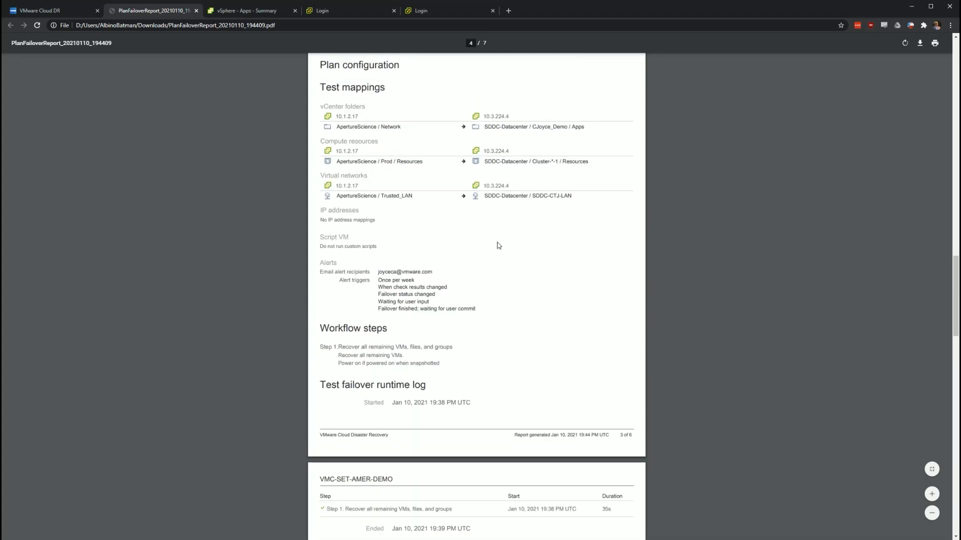
{"action": "scroll", "coordinate": [484, 266], "scroll_direction": "down", "scroll_amount": 1}
{"action": "scroll", "coordinate": [481, 265], "scroll_direction": "down", "scroll_amount": 6}
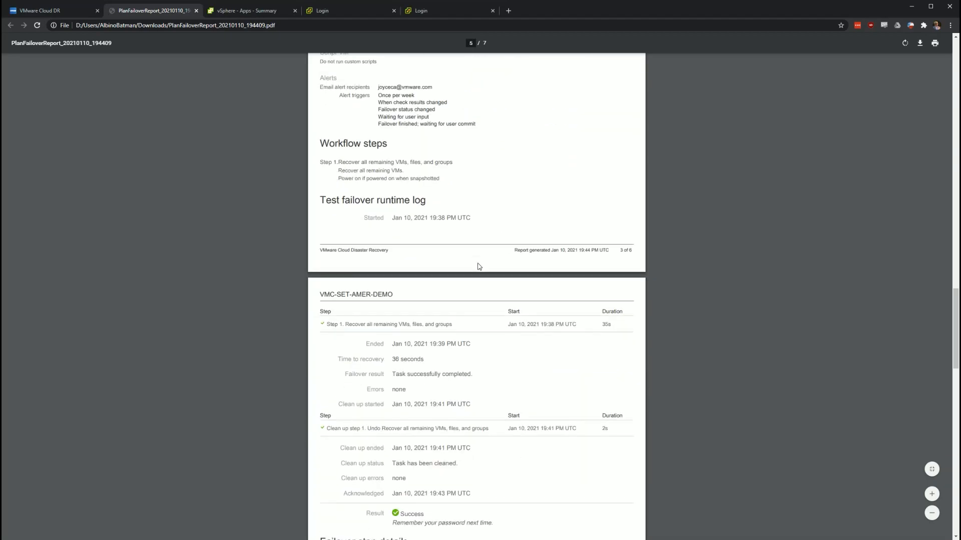
{"action": "scroll", "coordinate": [476, 255], "scroll_direction": "down", "scroll_amount": 1}
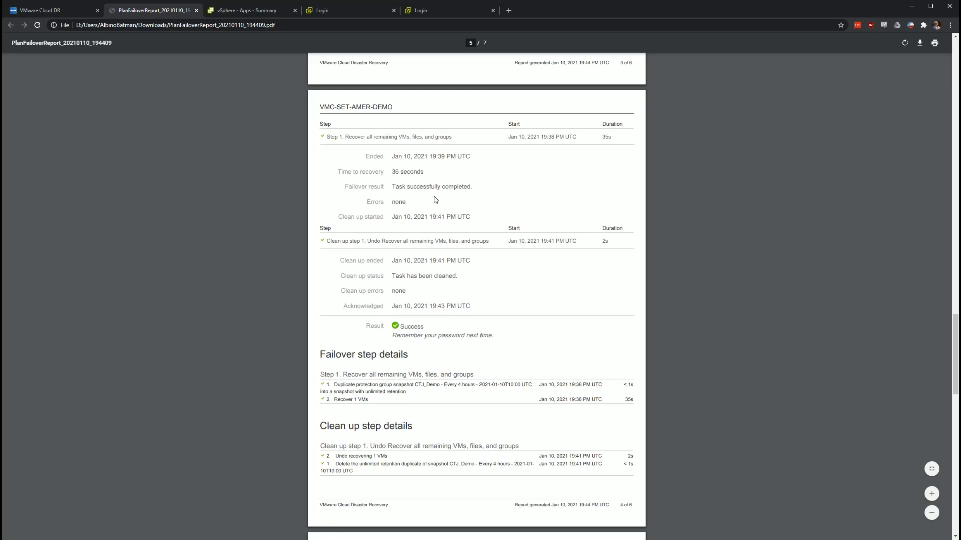
{"action": "scroll", "coordinate": [419, 204], "scroll_direction": "down", "scroll_amount": 1}
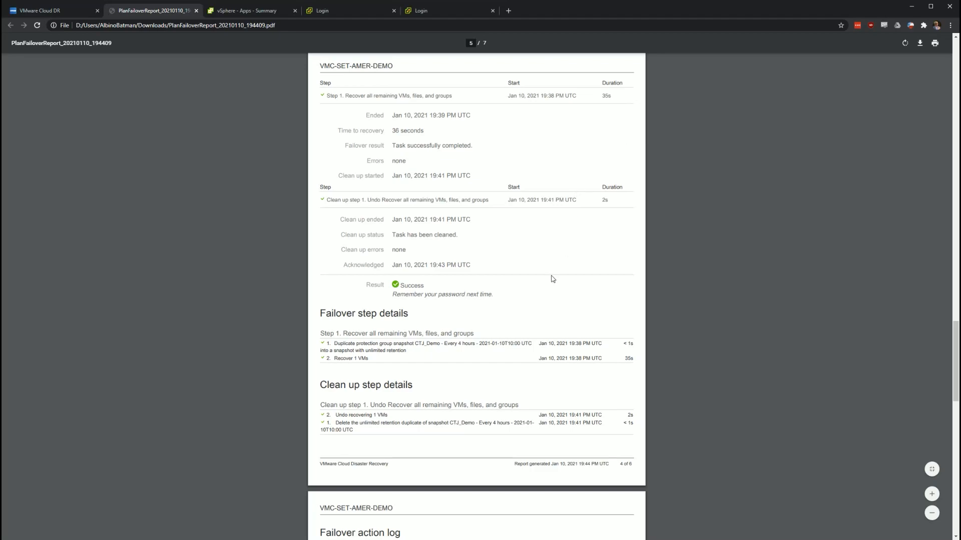
{"action": "scroll", "coordinate": [536, 263], "scroll_direction": "down", "scroll_amount": 1}
{"action": "scroll", "coordinate": [377, 269], "scroll_direction": "down", "scroll_amount": 4}
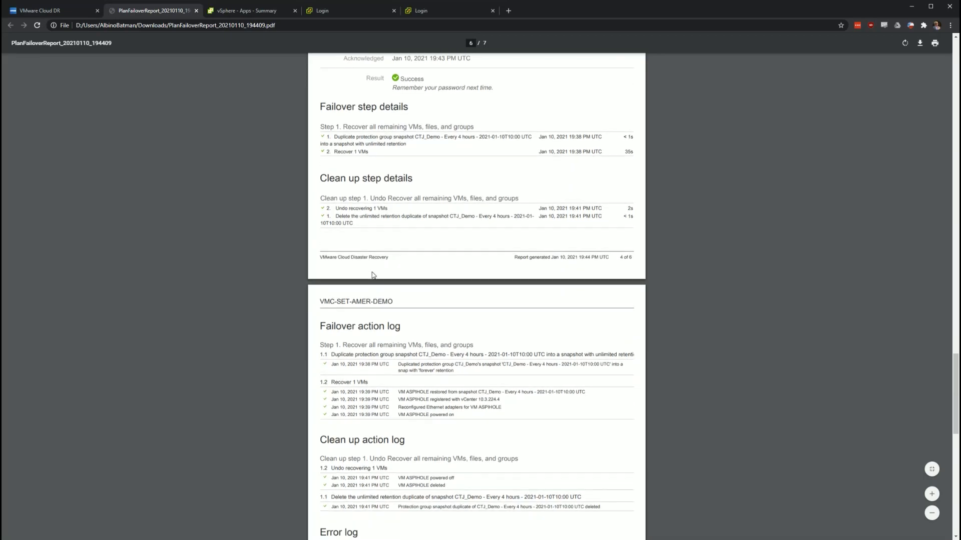
{"action": "scroll", "coordinate": [381, 249], "scroll_direction": "down", "scroll_amount": 4}
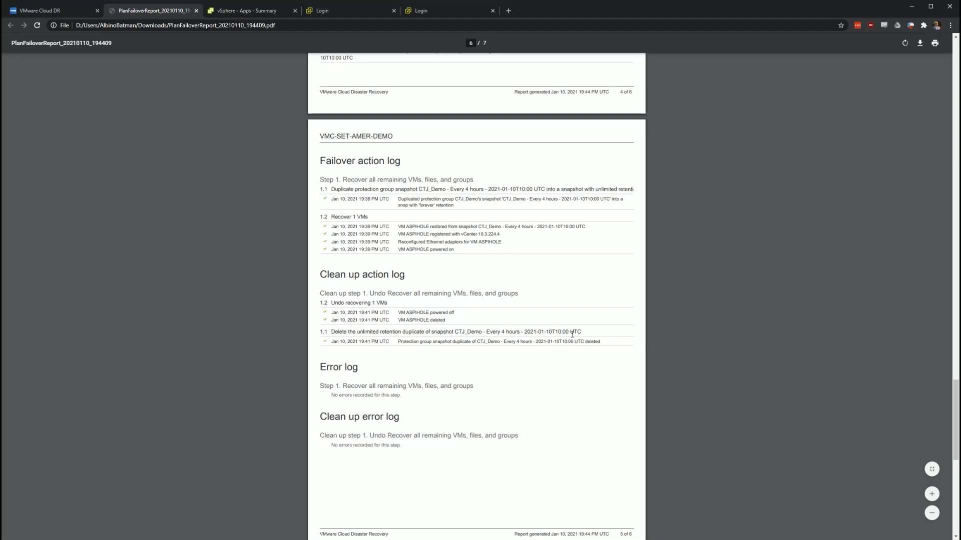
{"action": "scroll", "coordinate": [533, 296], "scroll_direction": "down", "scroll_amount": 2}
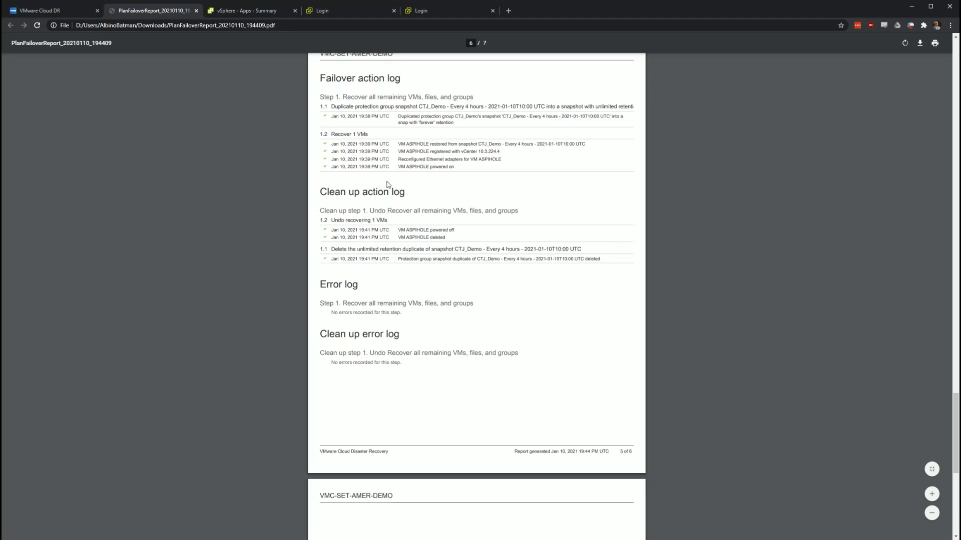
{"action": "scroll", "coordinate": [452, 216], "scroll_direction": "down", "scroll_amount": 2}
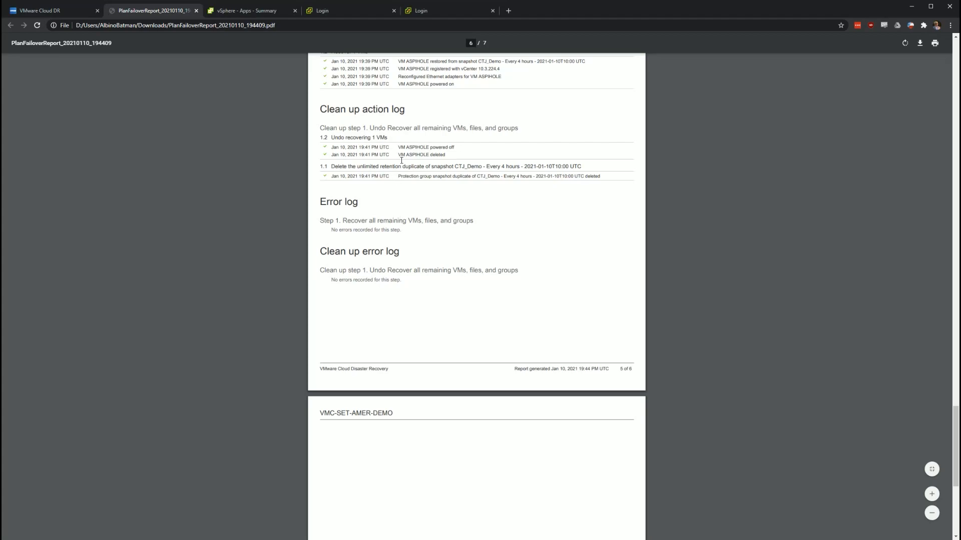
{"action": "scroll", "coordinate": [402, 160], "scroll_direction": "down", "scroll_amount": 6}
{"action": "scroll", "coordinate": [402, 160], "scroll_direction": "up", "scroll_amount": 13}
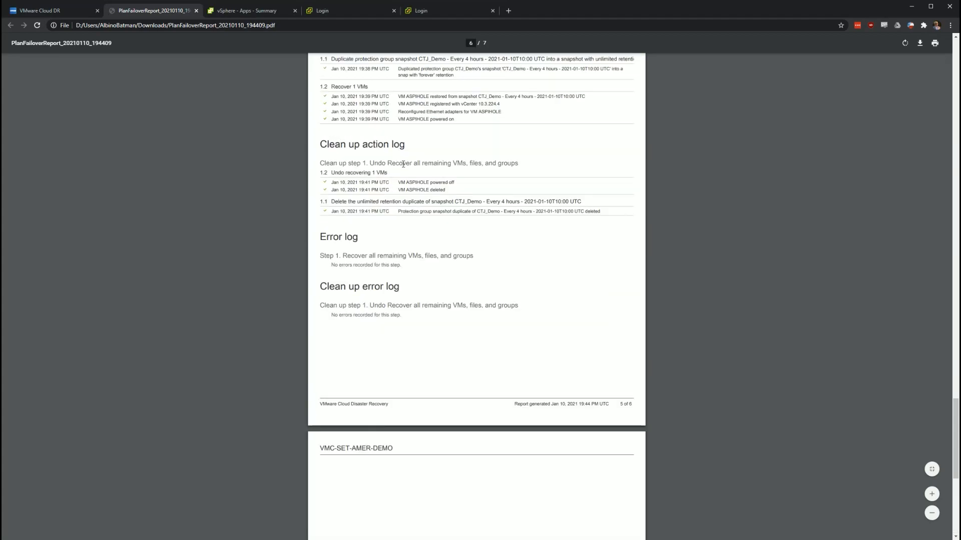
- Close the PDF, toggle the Failover and Test run filters, and view the two-version configuration history
{"action": "left_click", "coordinate": [197, 10]}
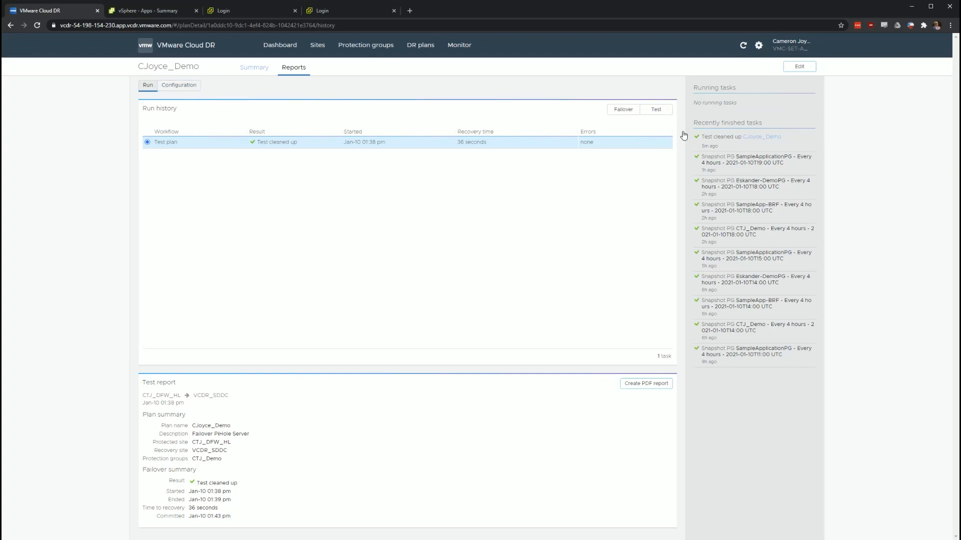
{"action": "left_click", "coordinate": [625, 114]}
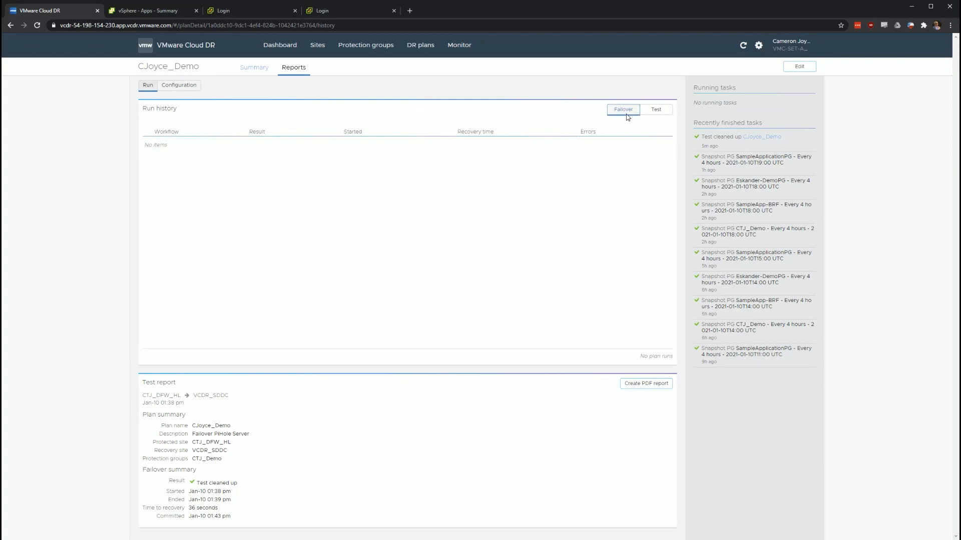
{"action": "left_click", "coordinate": [641, 114]}
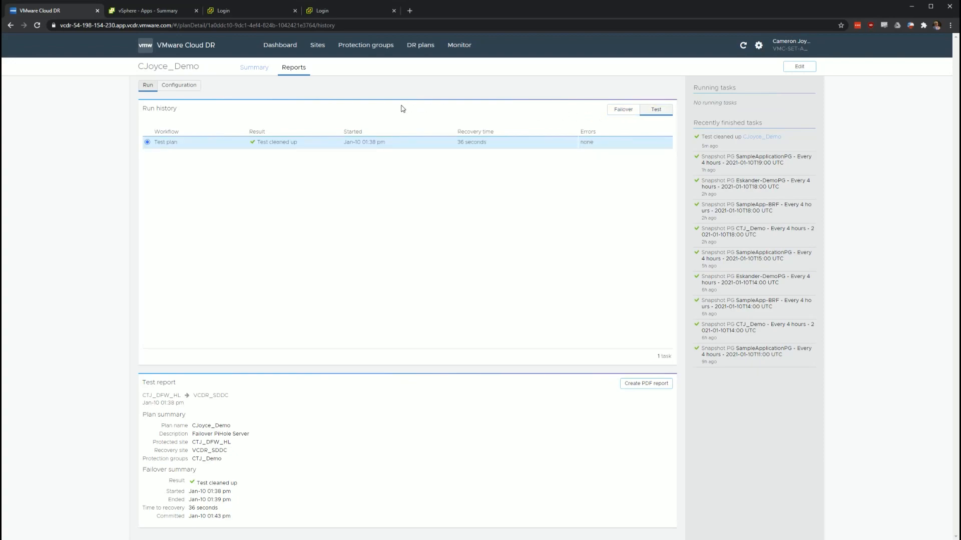
{"action": "left_click", "coordinate": [189, 85]}
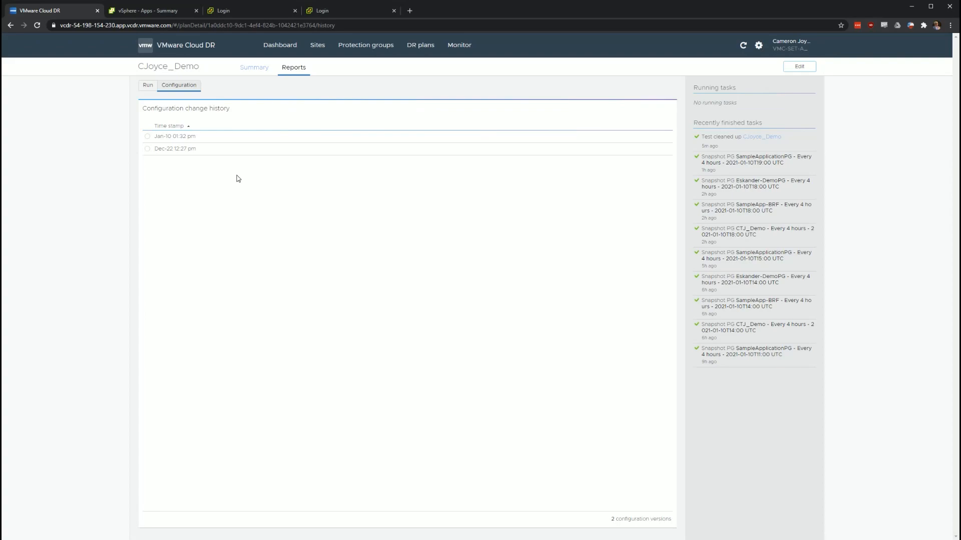
- Inspect the Dec-22 12:27 pm configuration version, confirm the plan is Ready, then go to the Dashboard
{"action": "left_click", "coordinate": [232, 148]}
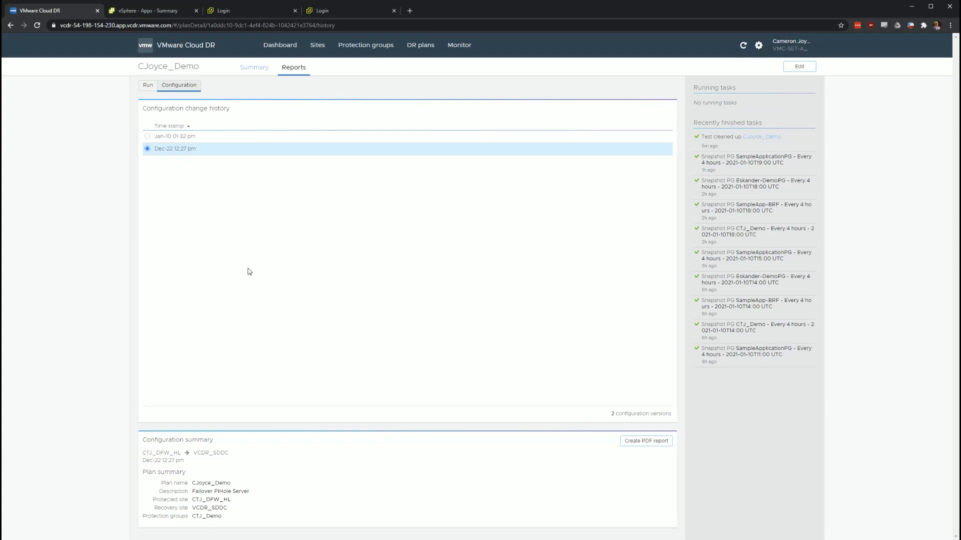
{"action": "left_click", "coordinate": [264, 68]}
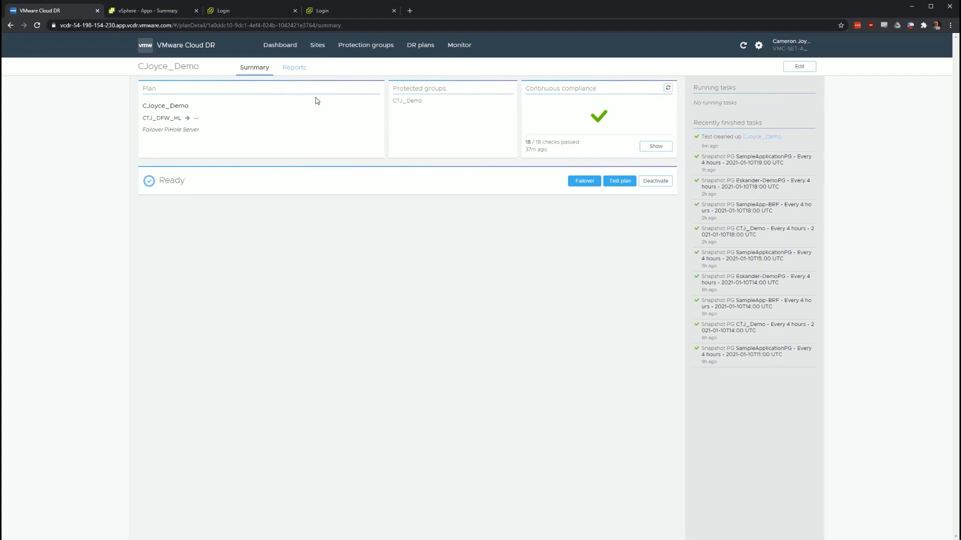
{"action": "left_click", "coordinate": [275, 44]}
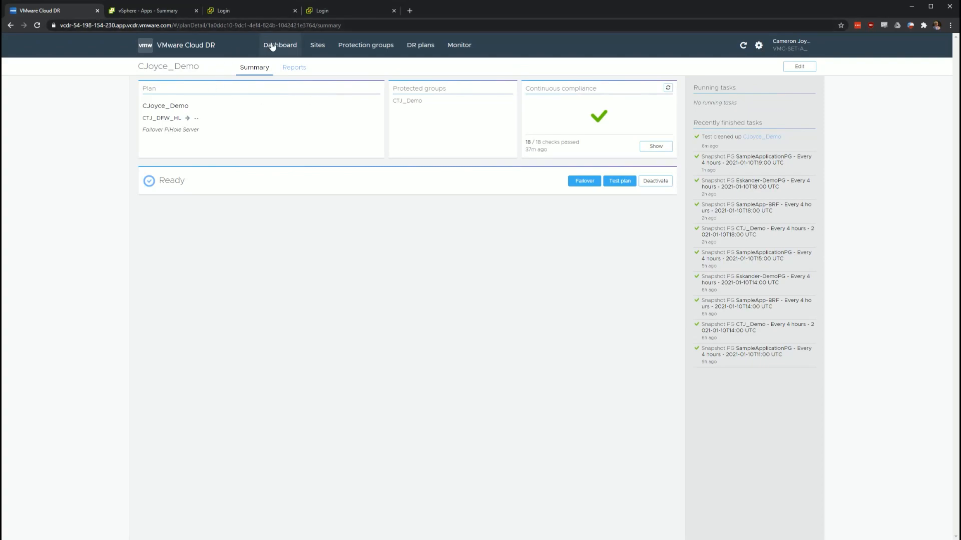